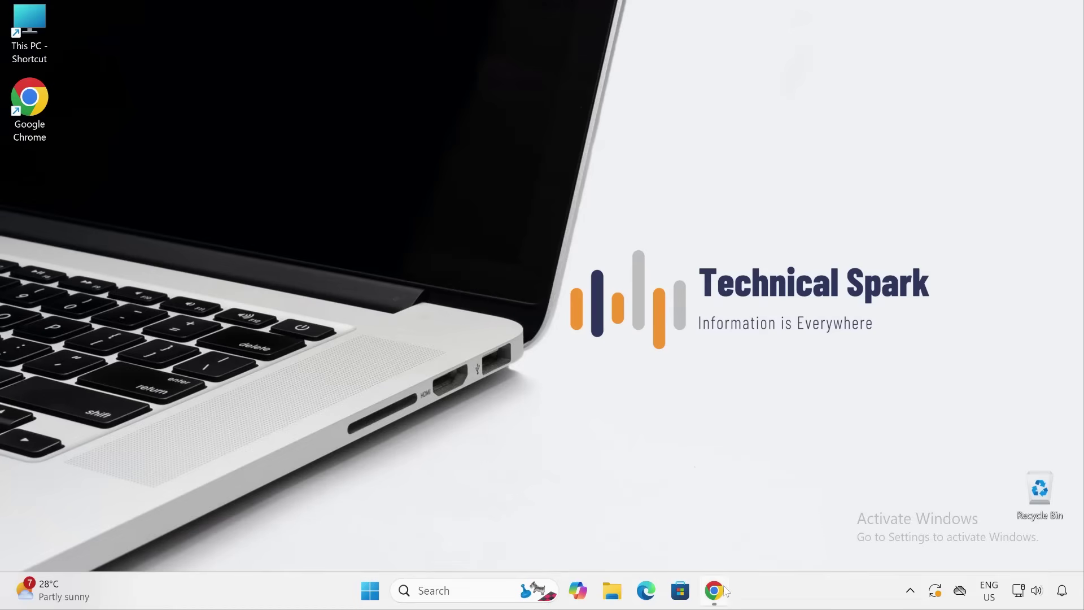
- Switch to the Sophos Central browser window and open the list of Endpoint Protection policies
{"action": "left_click", "coordinate": [723, 590]}
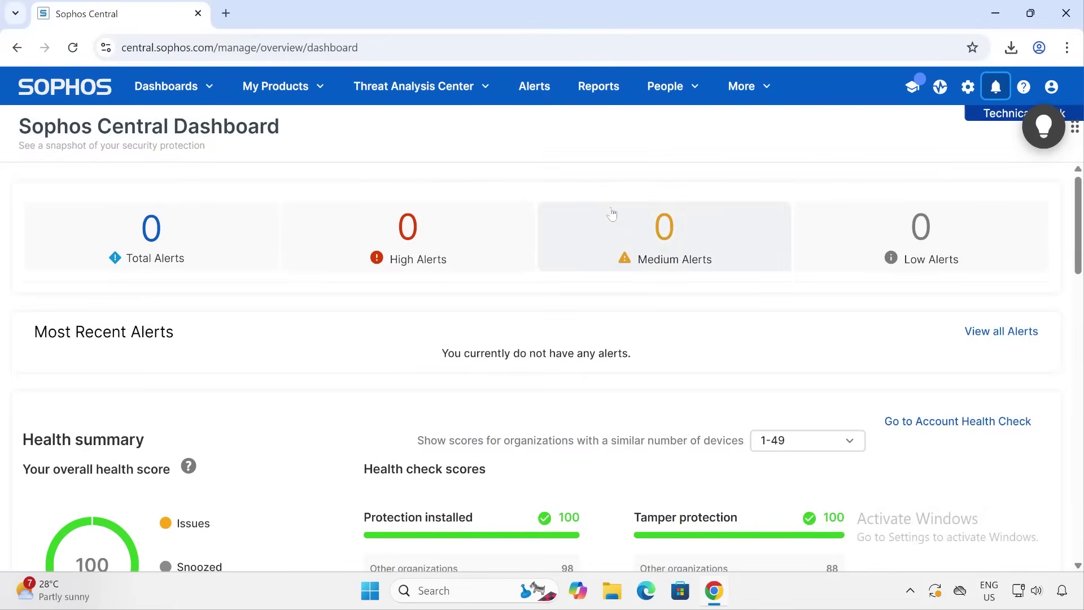
{"action": "left_click", "coordinate": [320, 90]}
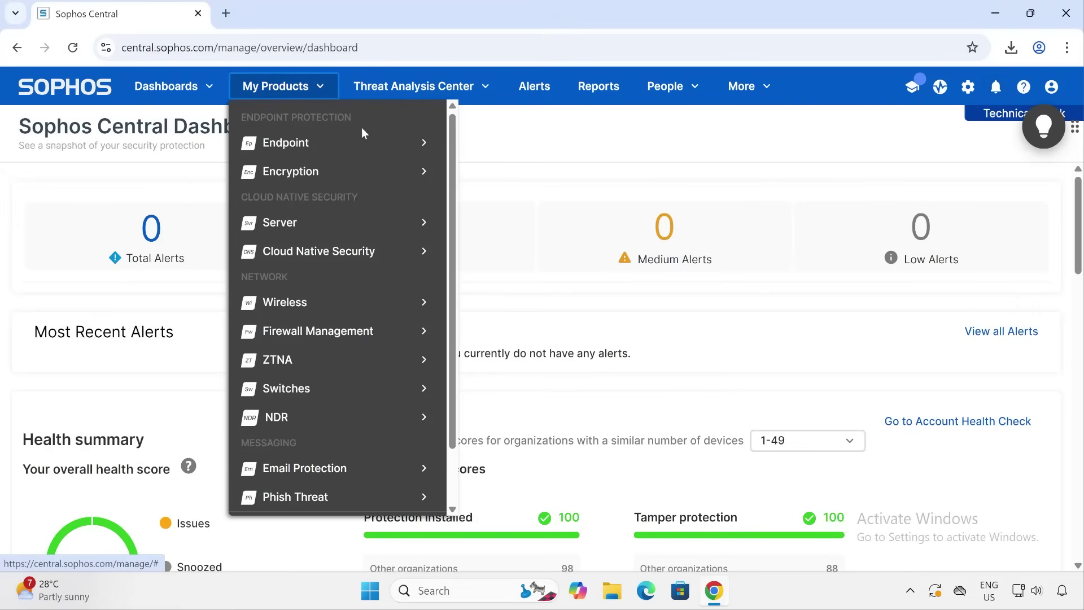
{"action": "left_click", "coordinate": [308, 145]}
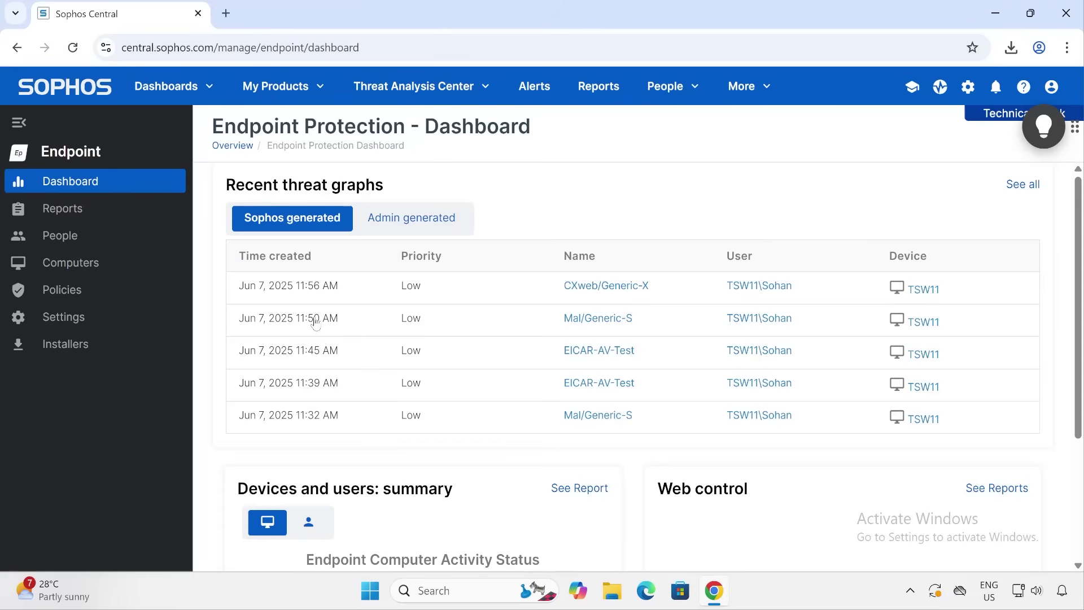
{"action": "left_click", "coordinate": [86, 292]}
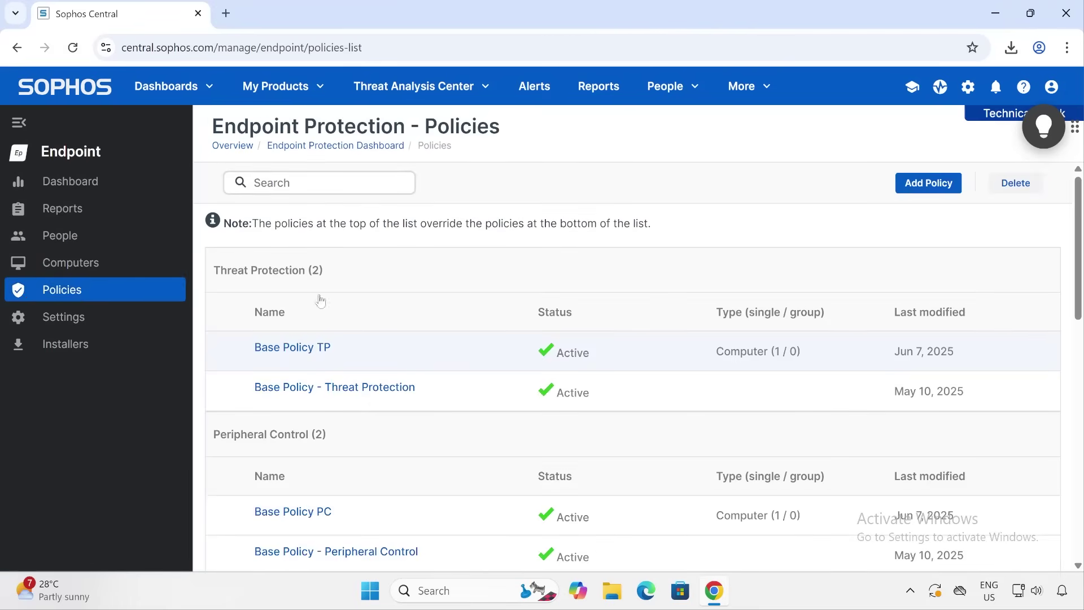
- Open the Base Policy - Data Loss Prevention policy from the policies list
{"action": "scroll", "coordinate": [370, 412], "scroll_direction": "down", "scroll_amount": 3}
{"action": "scroll", "coordinate": [265, 274], "scroll_direction": "up", "scroll_amount": 3}
{"action": "scroll", "coordinate": [372, 443], "scroll_direction": "down", "scroll_amount": 4}
{"action": "scroll", "coordinate": [355, 357], "scroll_direction": "down", "scroll_amount": 4}
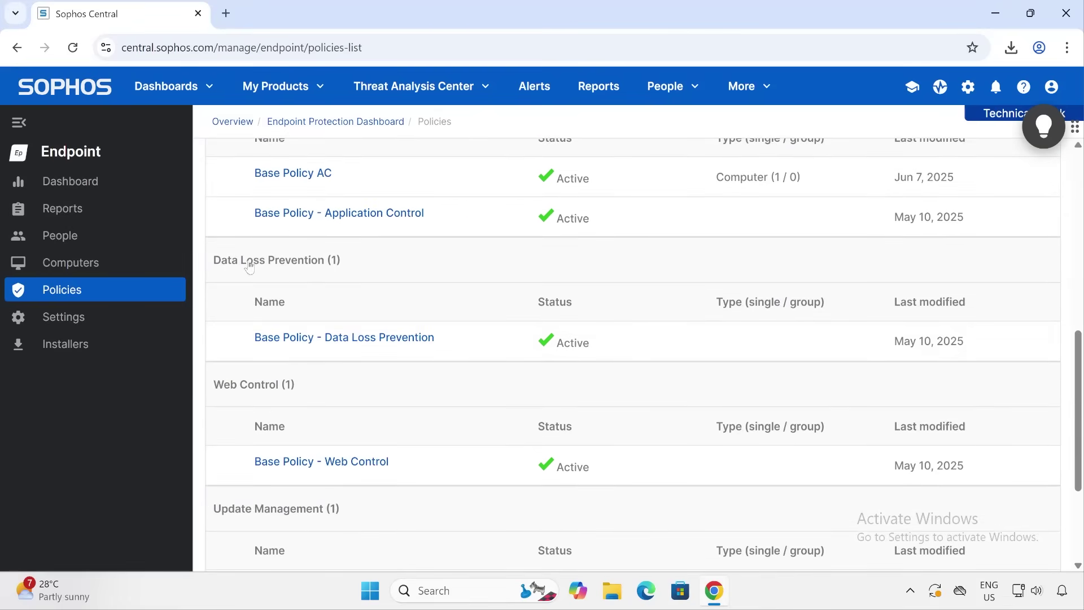
{"action": "left_click", "coordinate": [379, 340]}
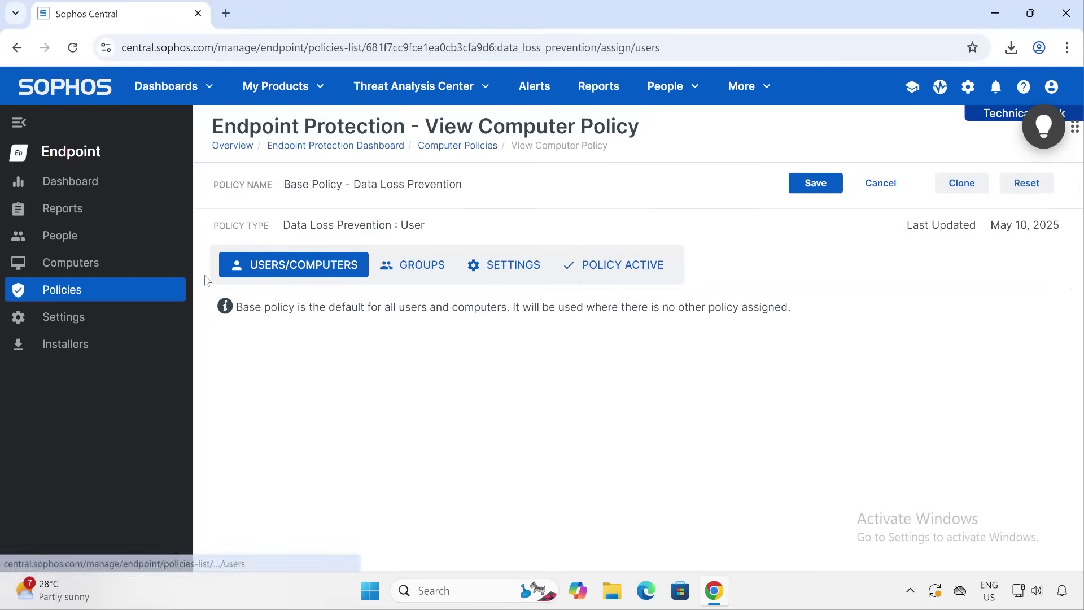
- Review the group assignment and the data transfer settings of the base Data Loss Prevention policy
{"action": "left_click", "coordinate": [399, 266]}
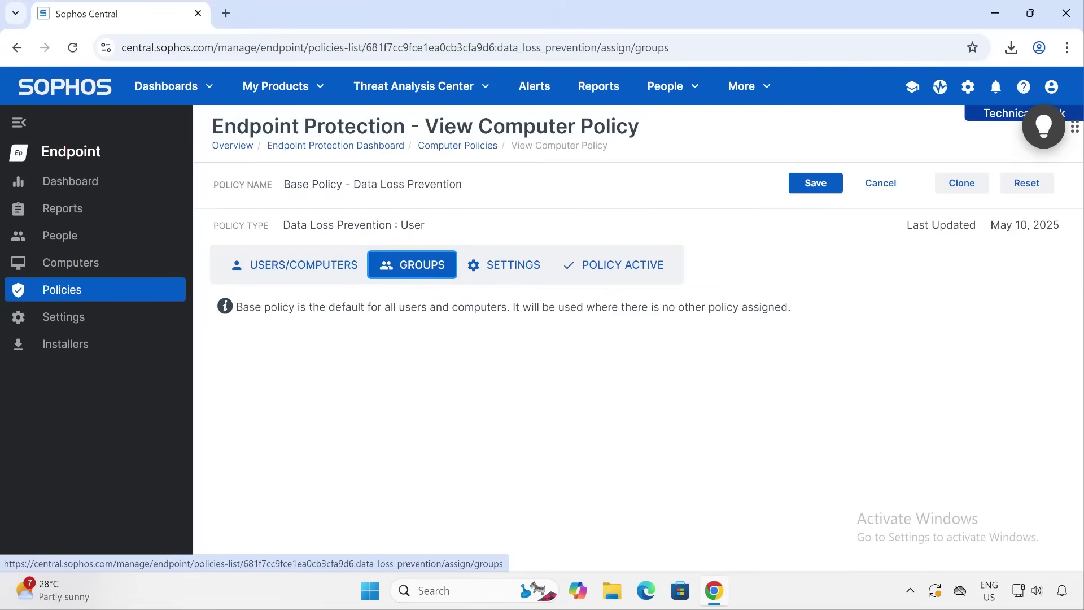
{"action": "left_click_drag", "start_coordinate": [283, 184], "coordinate": [375, 203]}
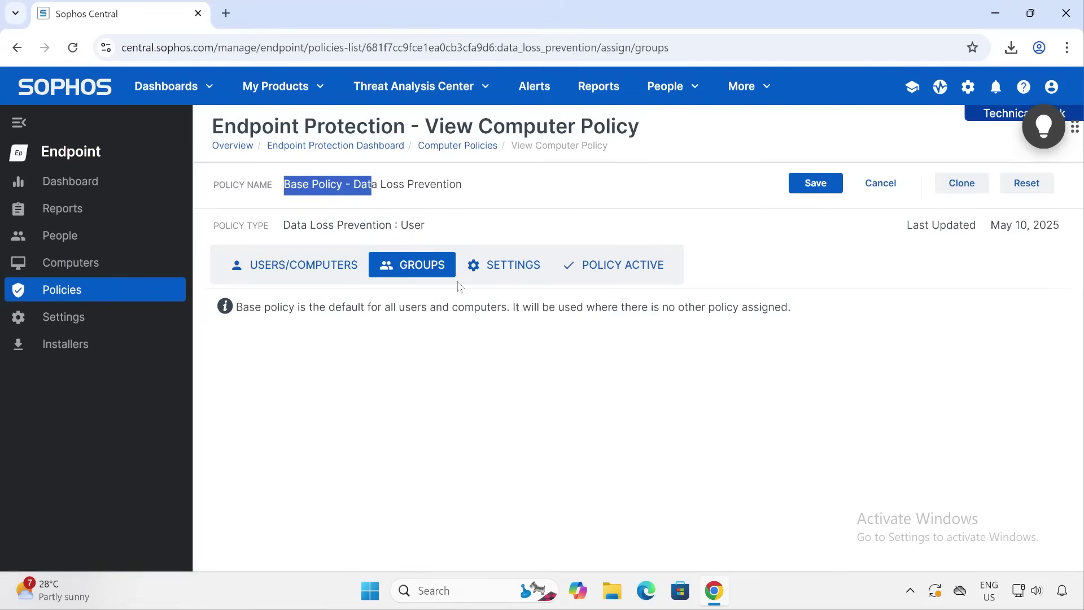
{"action": "left_click", "coordinate": [500, 270]}
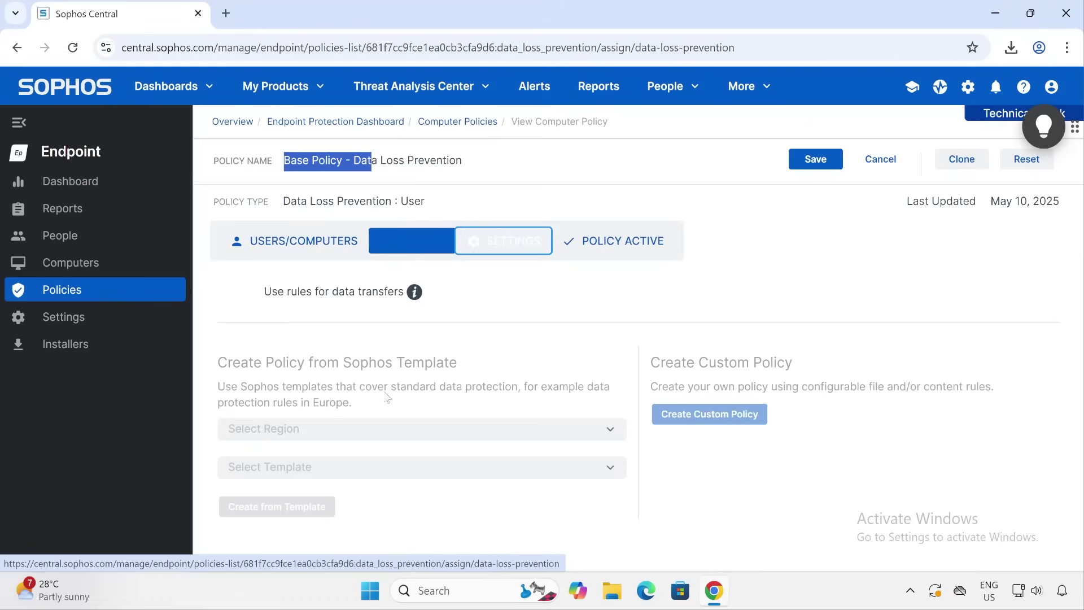
{"action": "left_click", "coordinate": [297, 263]}
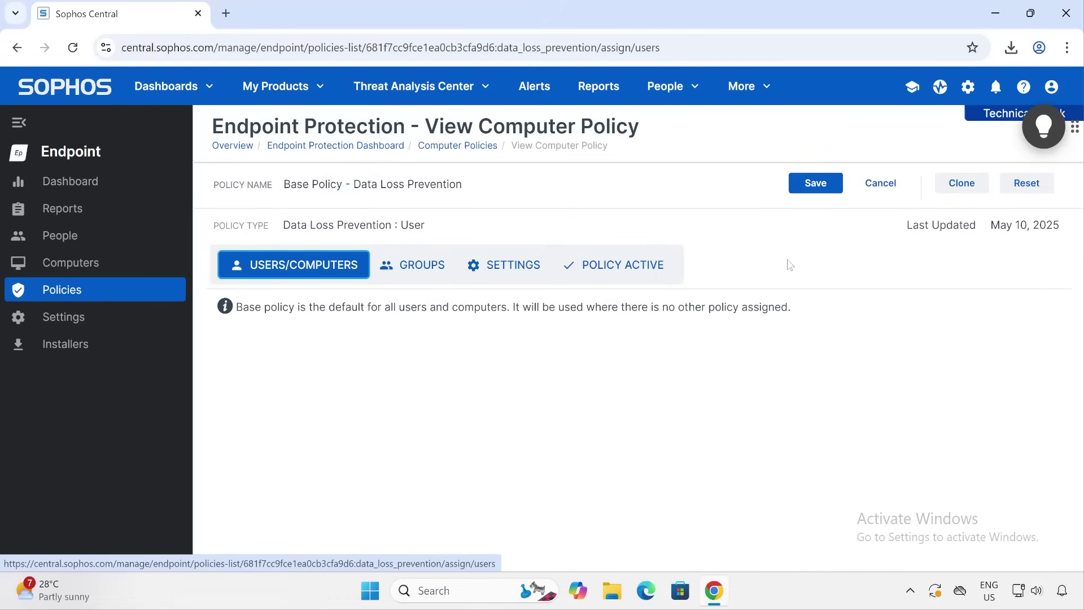
- Clone the base Data Loss Prevention policy as "Base Policy DLP" with the type Device
{"action": "left_click", "coordinate": [961, 183]}
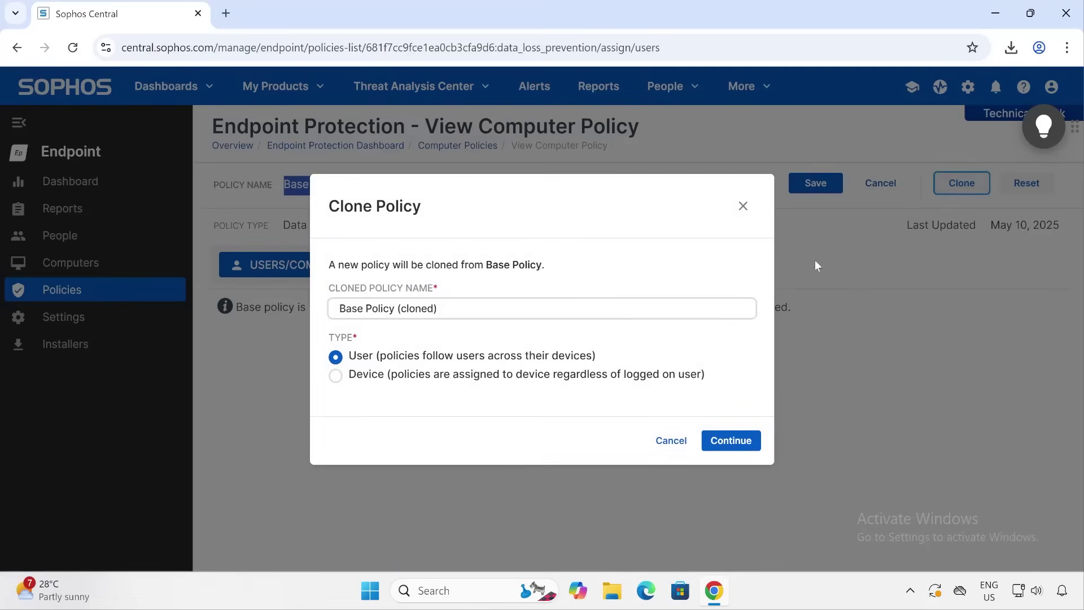
{"action": "left_click_drag", "start_coordinate": [438, 308], "coordinate": [397, 308]}
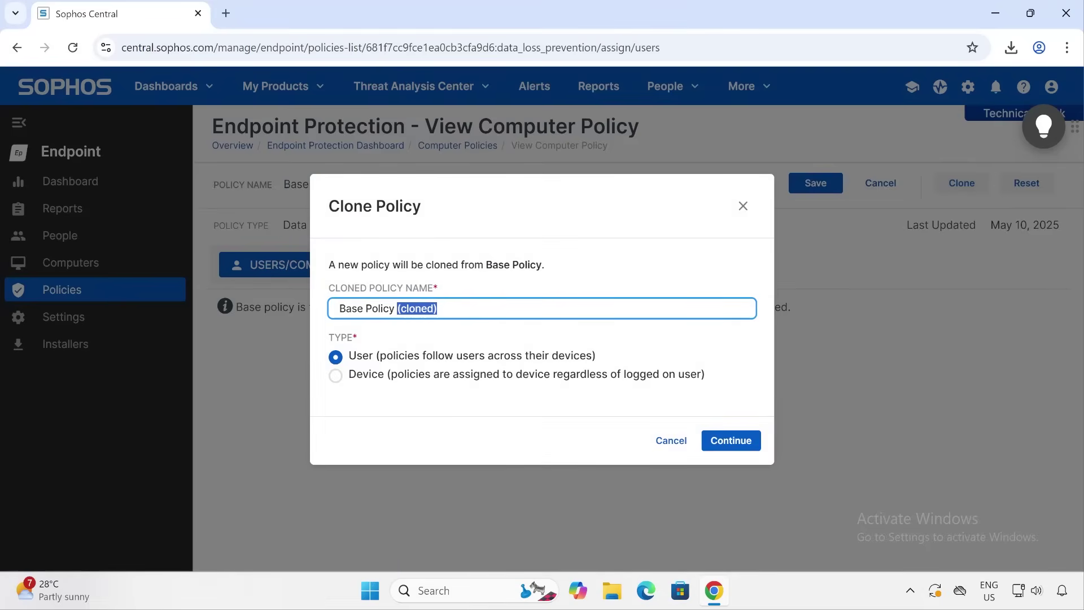
{"action": "type", "text": "DLP"}
{"action": "left_click", "coordinate": [364, 383]}
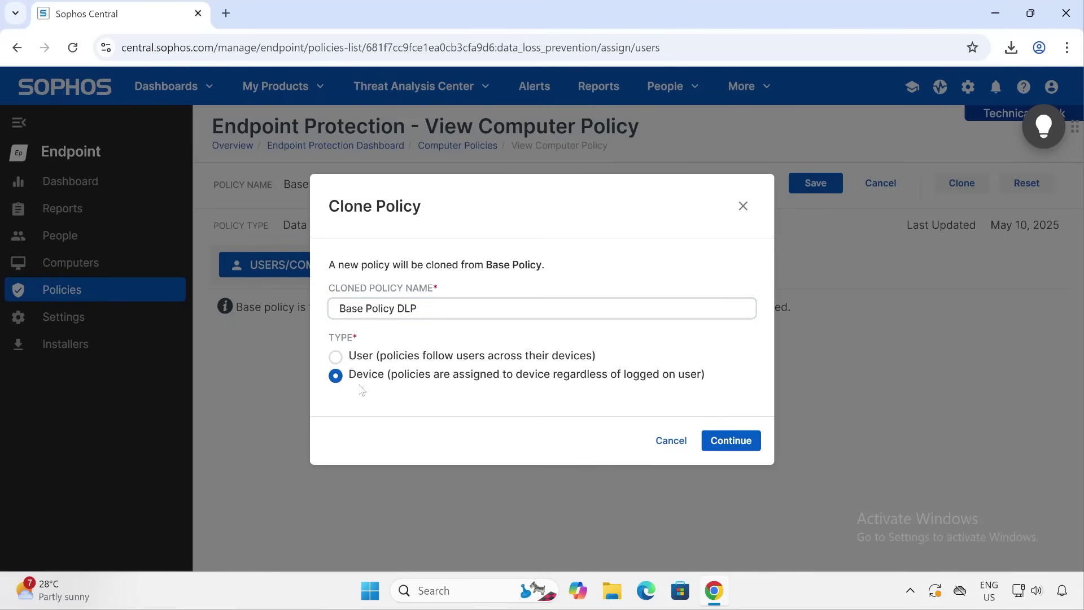
{"action": "left_click", "coordinate": [728, 440]}
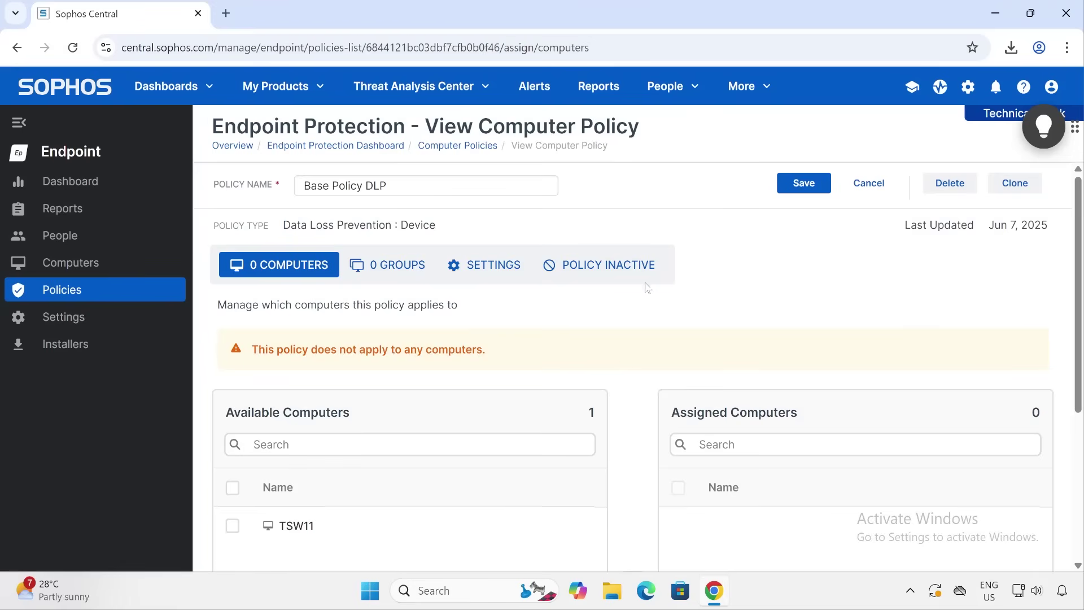
- Assign the available computer TSW11 to the Base Policy DLP policy
{"action": "left_click", "coordinate": [232, 525]}
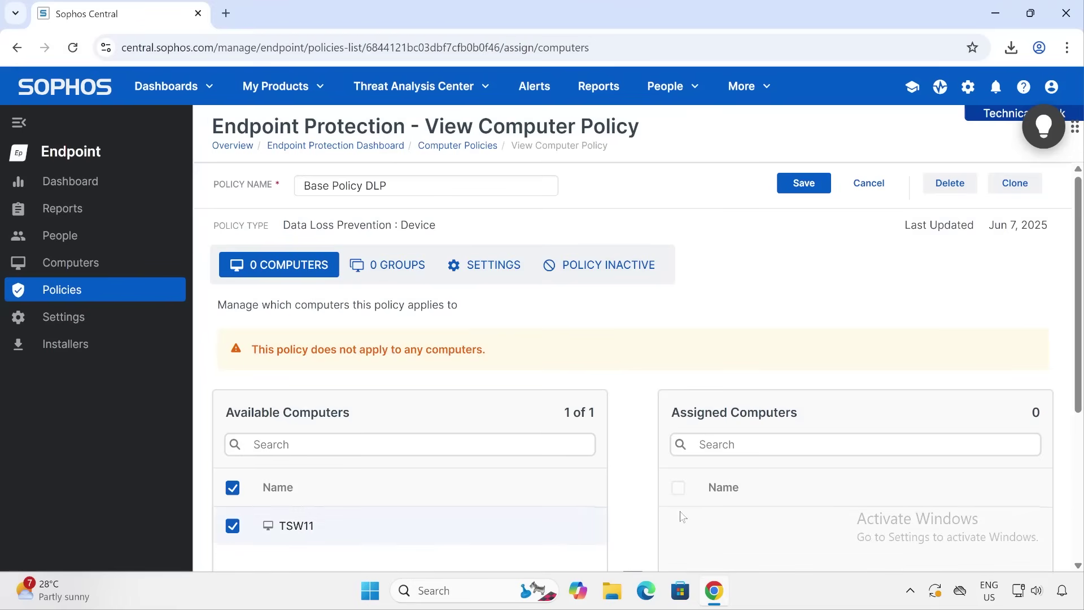
{"action": "scroll", "coordinate": [645, 530], "scroll_direction": "down", "scroll_amount": 3}
{"action": "left_click", "coordinate": [633, 400]}
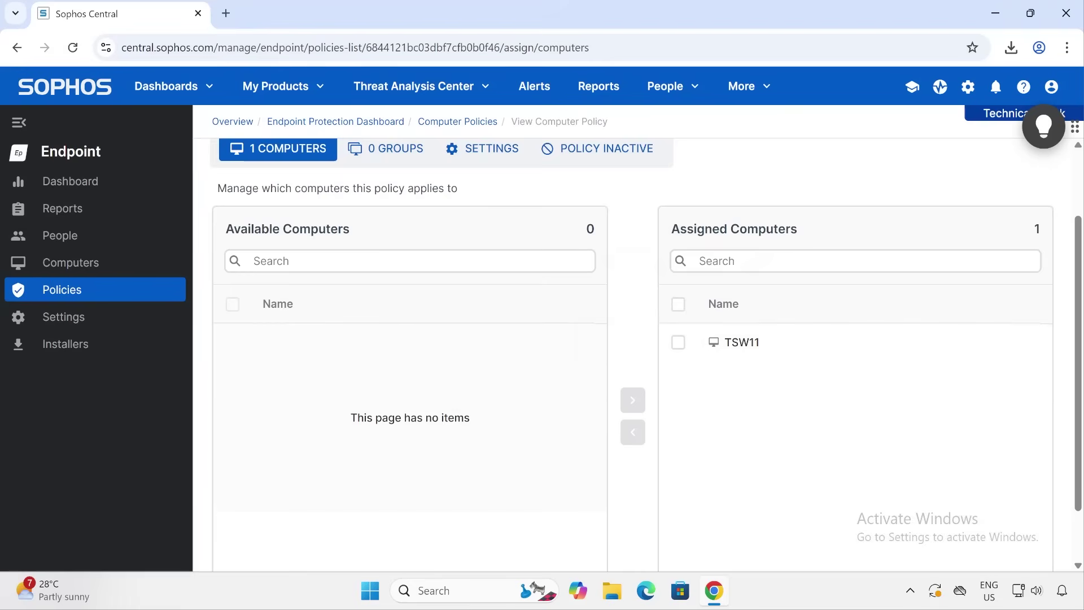
- Check the computer groups of Base Policy DLP, then activate the policy and save it
{"action": "scroll", "coordinate": [402, 446], "scroll_direction": "up", "scroll_amount": 2}
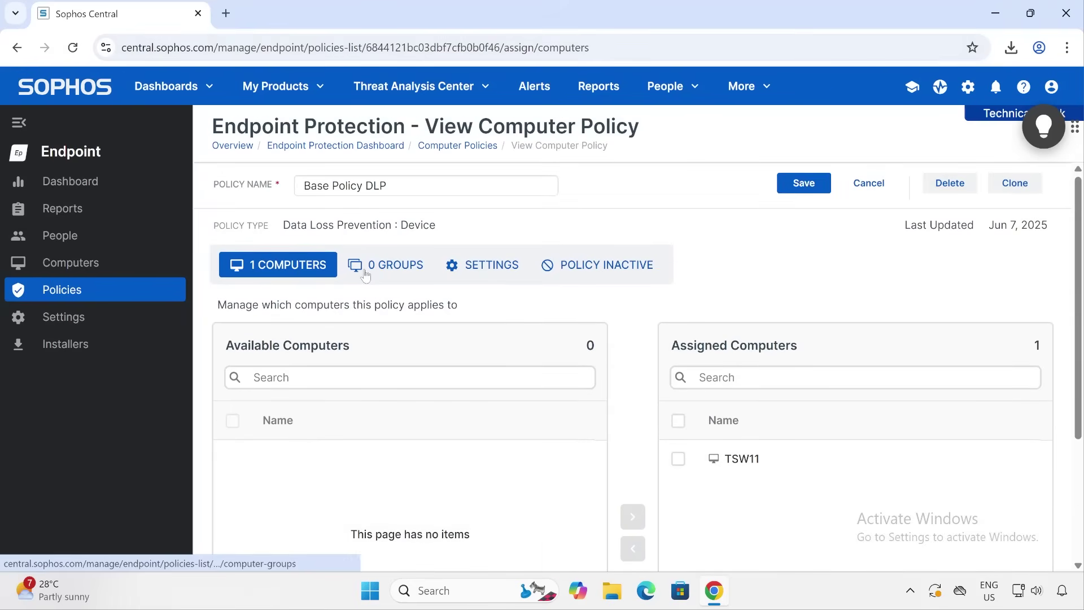
{"action": "left_click", "coordinate": [393, 267]}
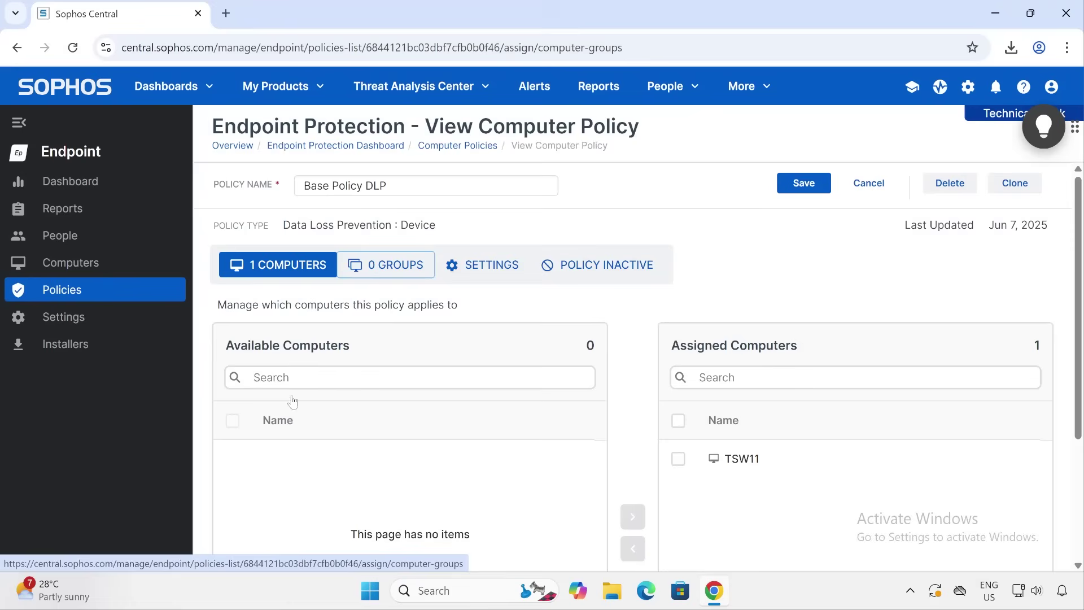
{"action": "scroll", "coordinate": [306, 510], "scroll_direction": "down", "scroll_amount": 2}
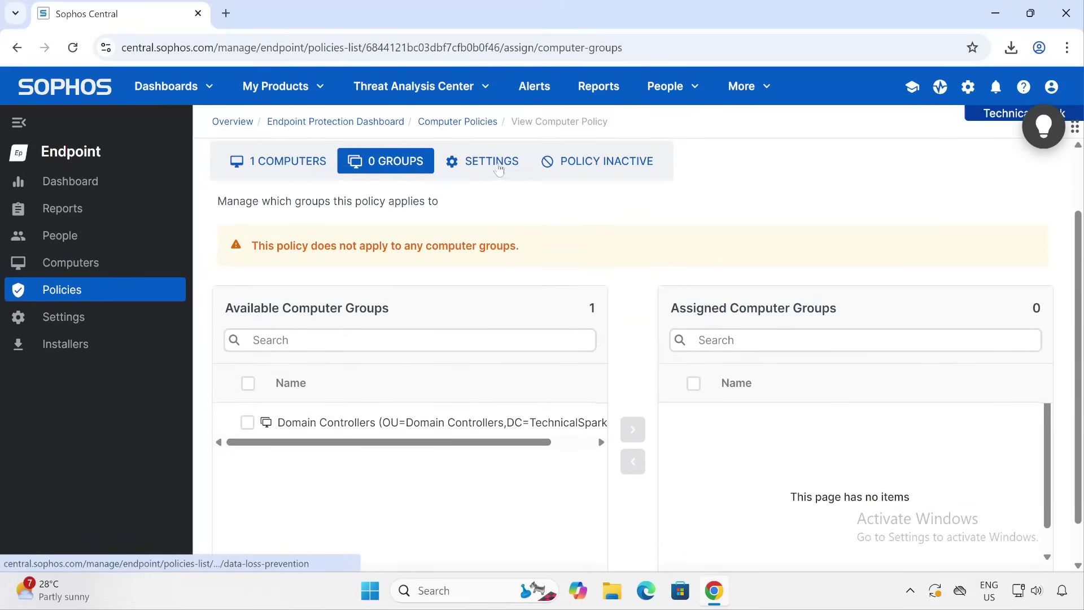
{"action": "left_click", "coordinate": [630, 166]}
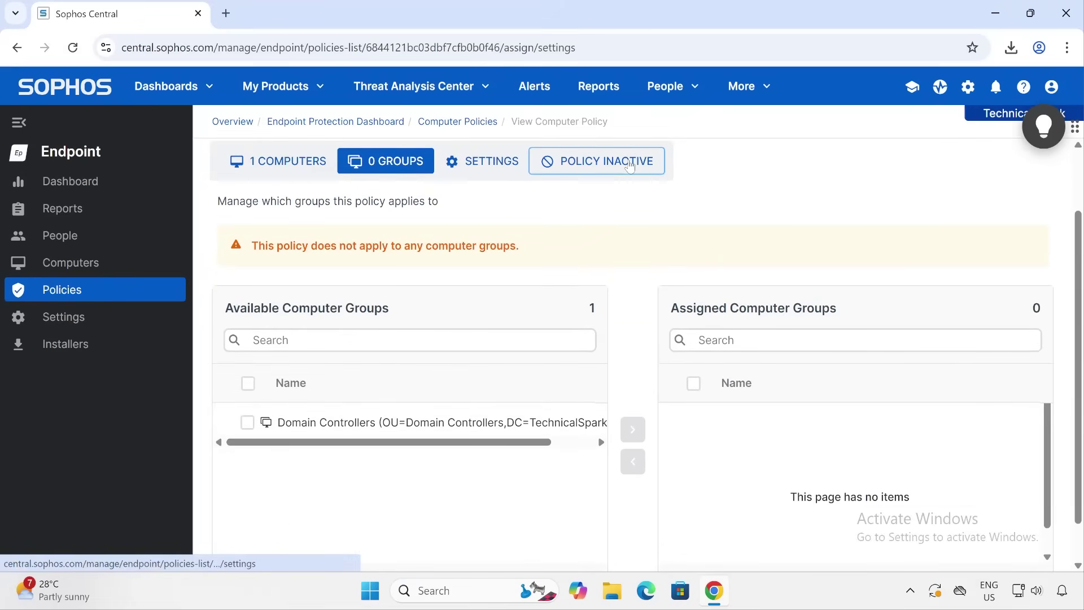
{"action": "left_click", "coordinate": [232, 312]}
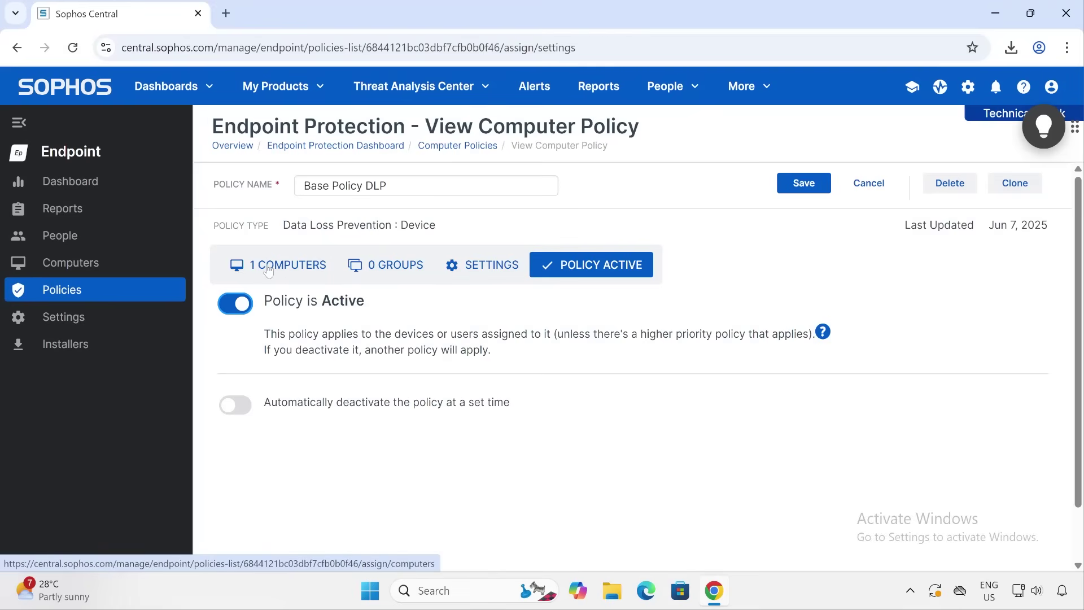
{"action": "left_click", "coordinate": [486, 273]}
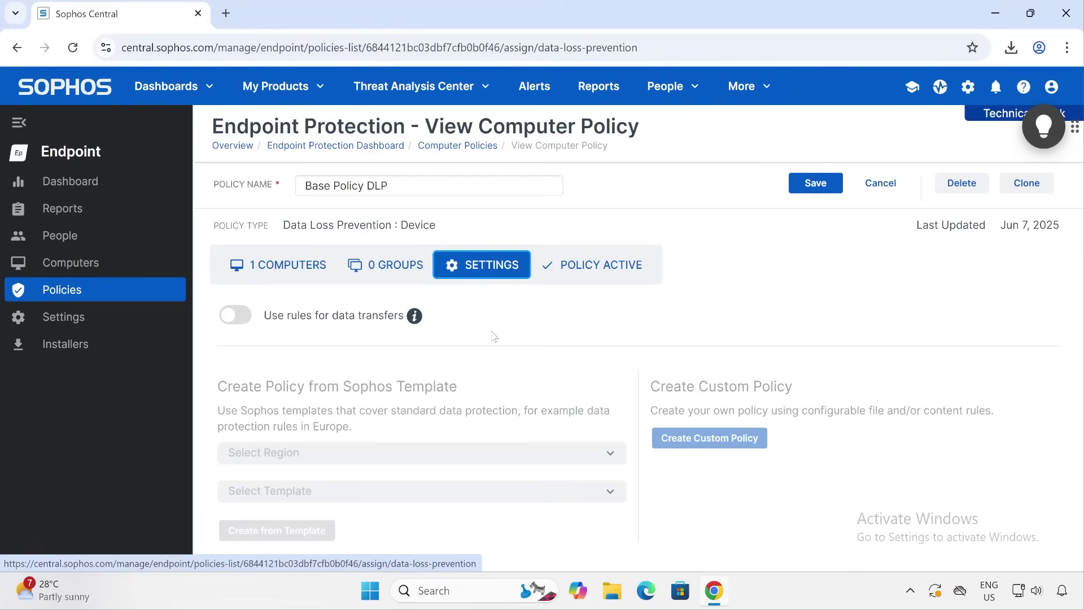
{"action": "left_click", "coordinate": [815, 182]}
- Reopen Base Policy DLP from the policies list and enable the use of rules for data transfers in its settings
{"action": "scroll", "coordinate": [539, 393], "scroll_direction": "down", "scroll_amount": 10}
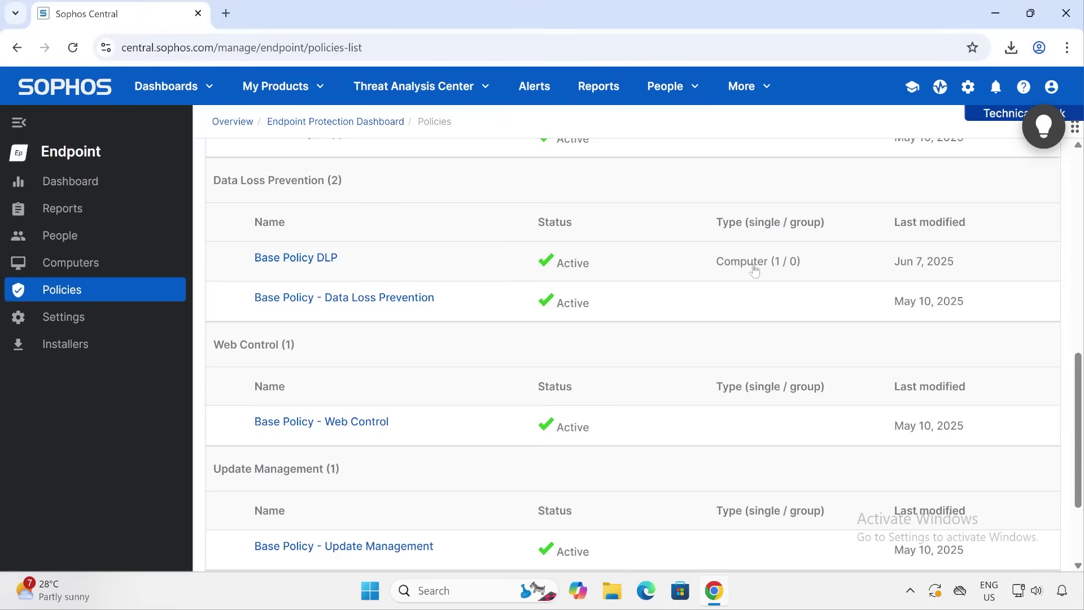
{"action": "left_click", "coordinate": [314, 260]}
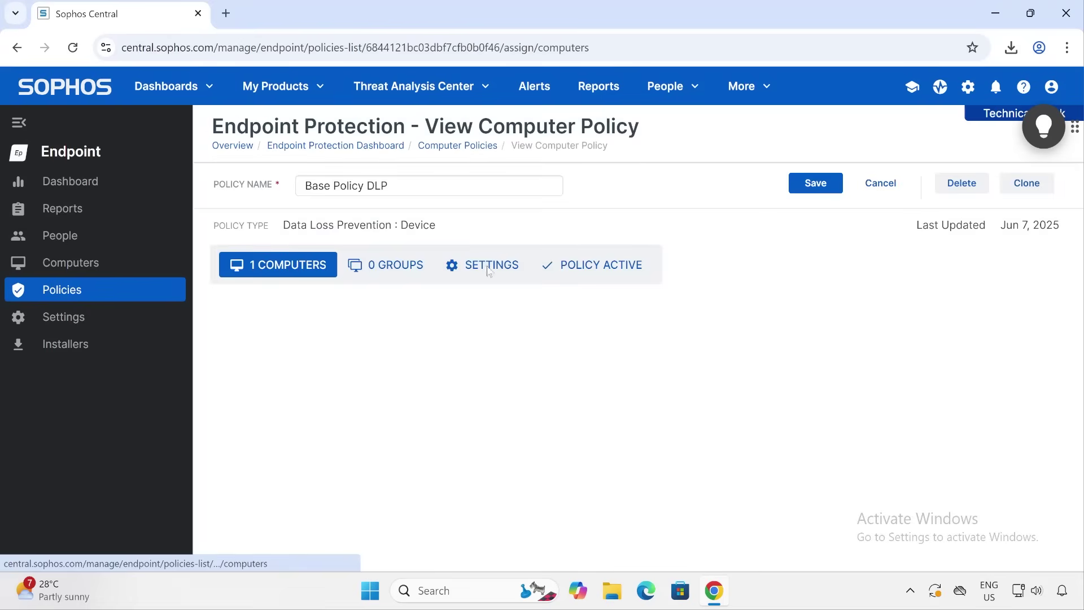
{"action": "left_click", "coordinate": [488, 268]}
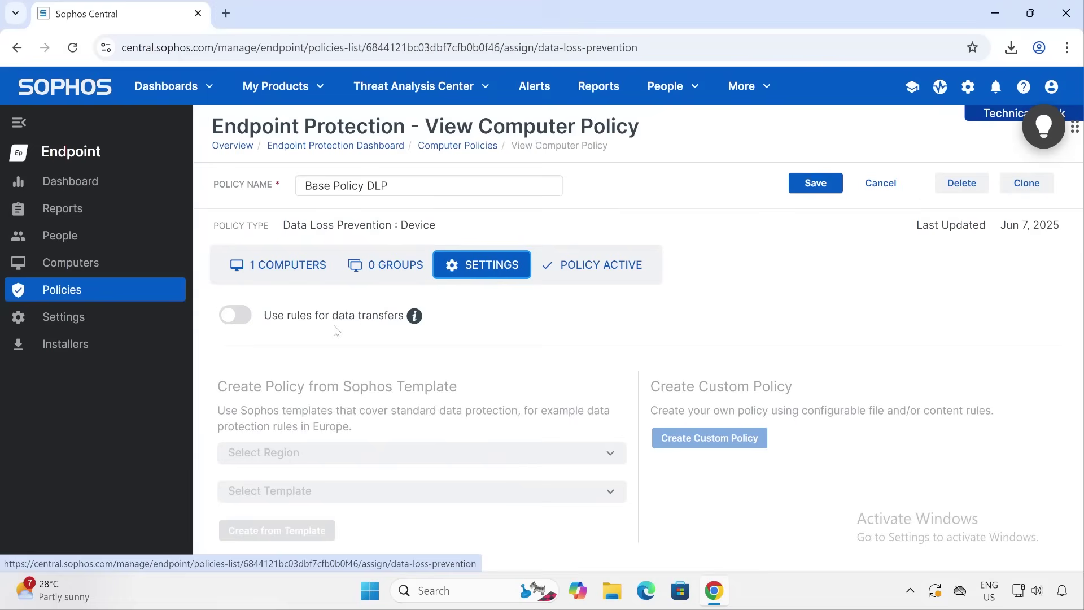
{"action": "left_click", "coordinate": [244, 321]}
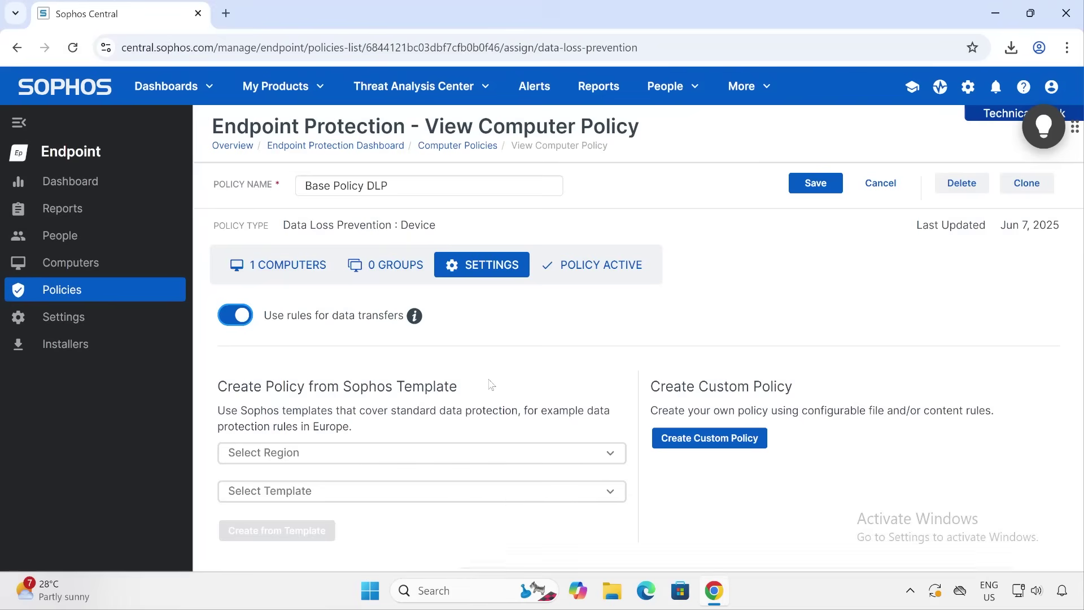
{"action": "left_click_drag", "start_coordinate": [218, 386], "coordinate": [457, 386]}
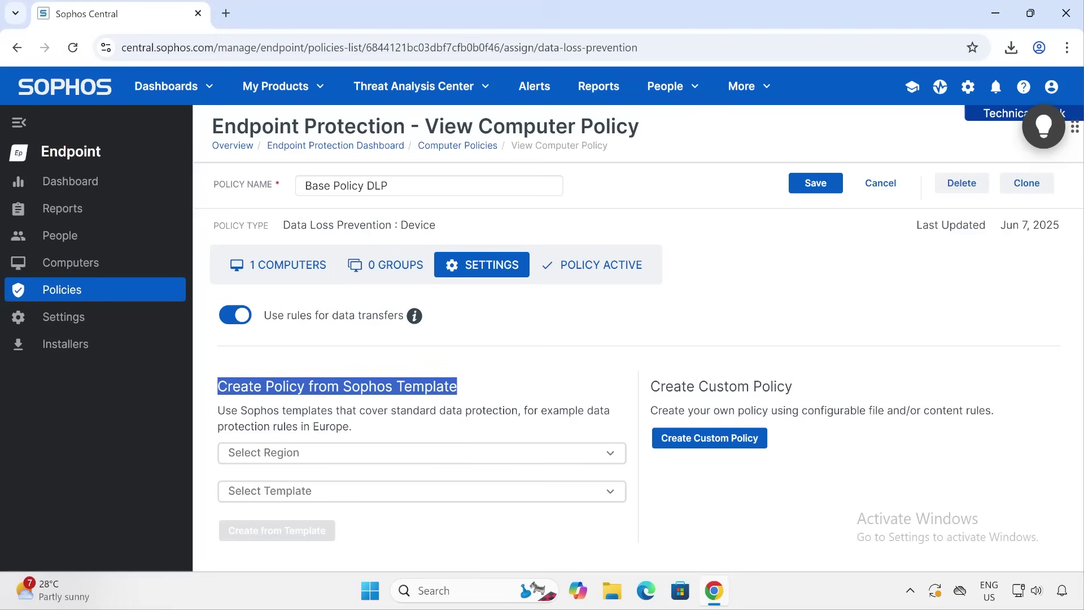
{"action": "left_click_drag", "start_coordinate": [652, 393], "coordinate": [793, 386]}
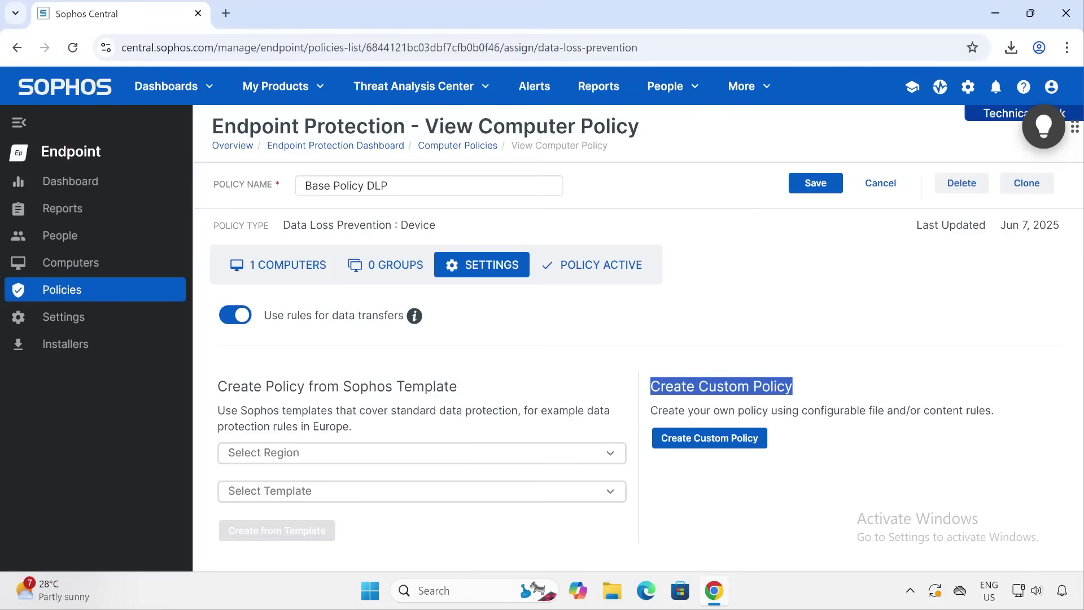
{"action": "left_click", "coordinate": [459, 387]}
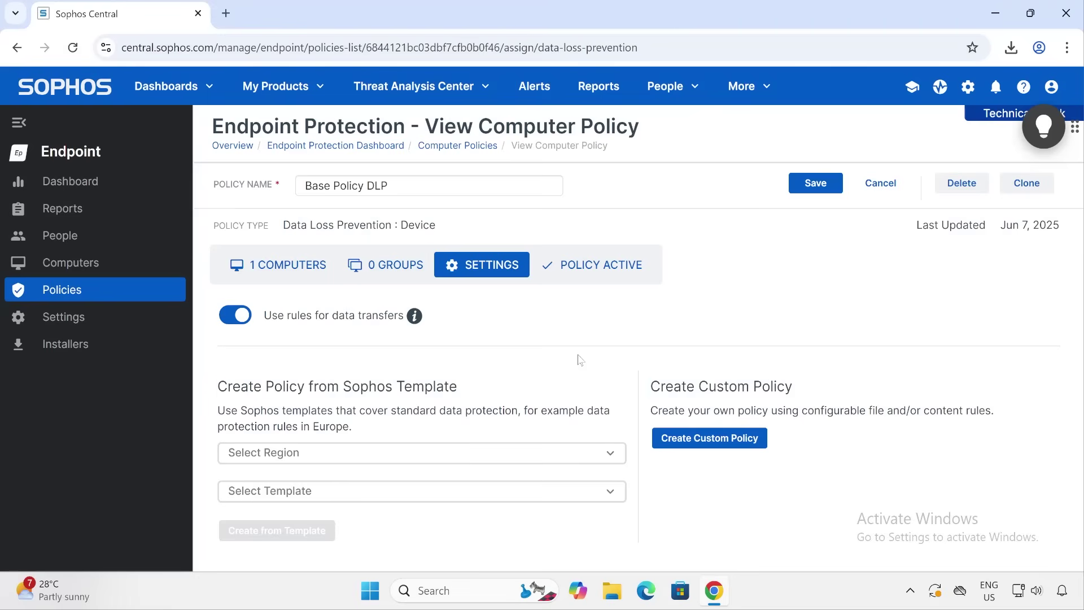
- Browse the regions offered for Sophos templates, choose USA and examine the templates available for it
{"action": "left_click", "coordinate": [519, 457]}
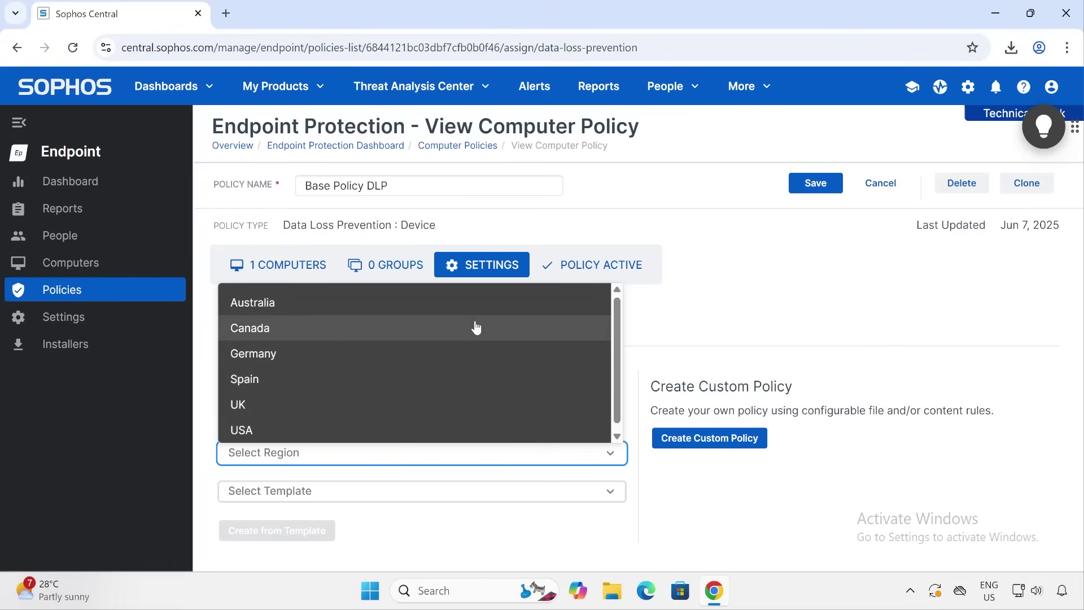
{"action": "scroll", "coordinate": [478, 329], "scroll_direction": "down", "scroll_amount": 1}
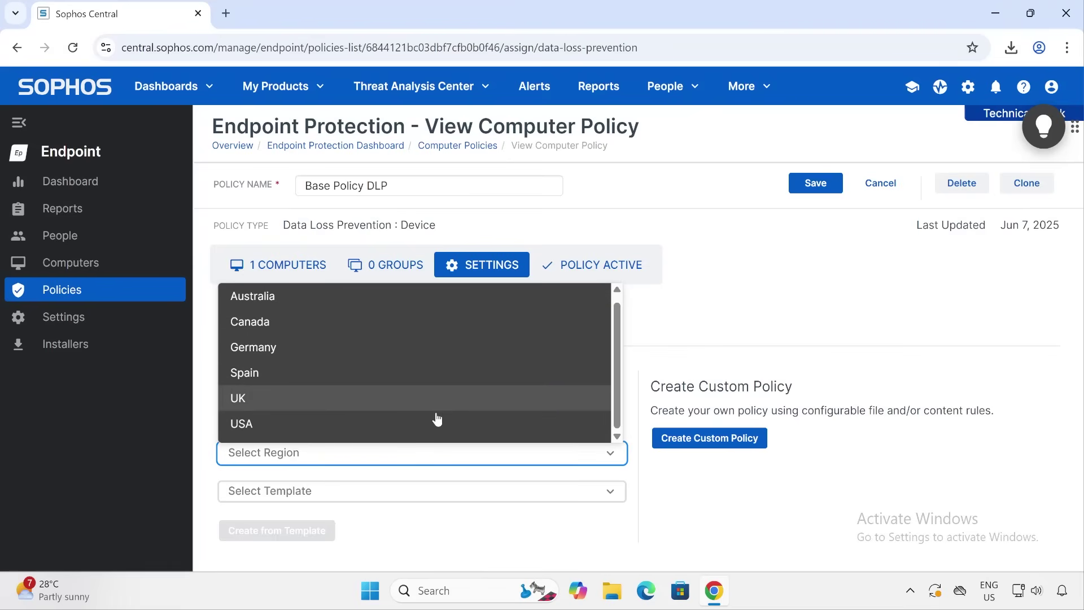
{"action": "scroll", "coordinate": [378, 353], "scroll_direction": "up", "scroll_amount": 1}
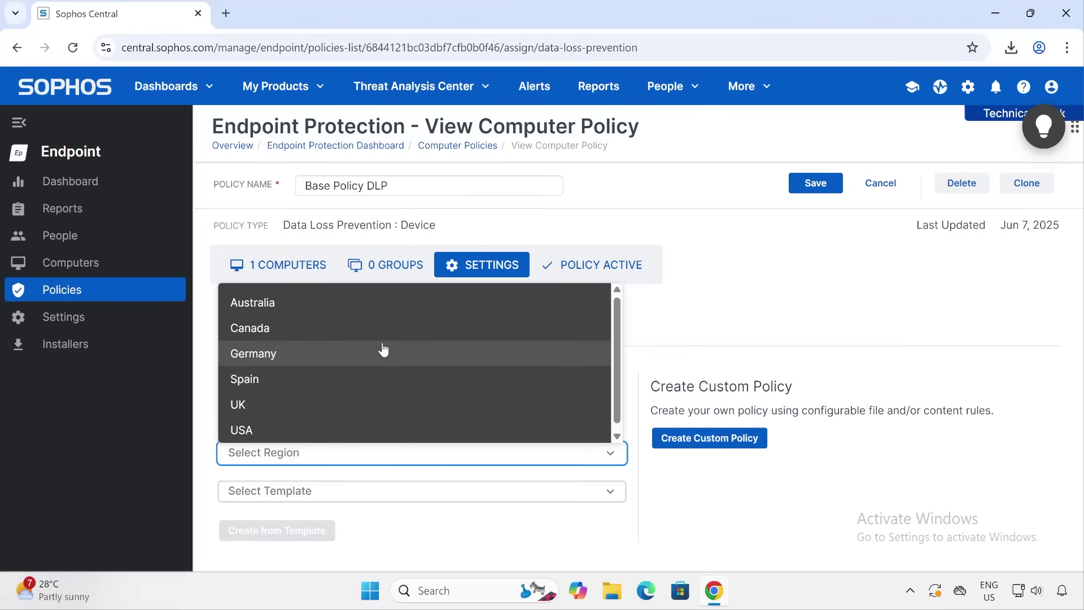
{"action": "scroll", "coordinate": [390, 350], "scroll_direction": "down", "scroll_amount": 1}
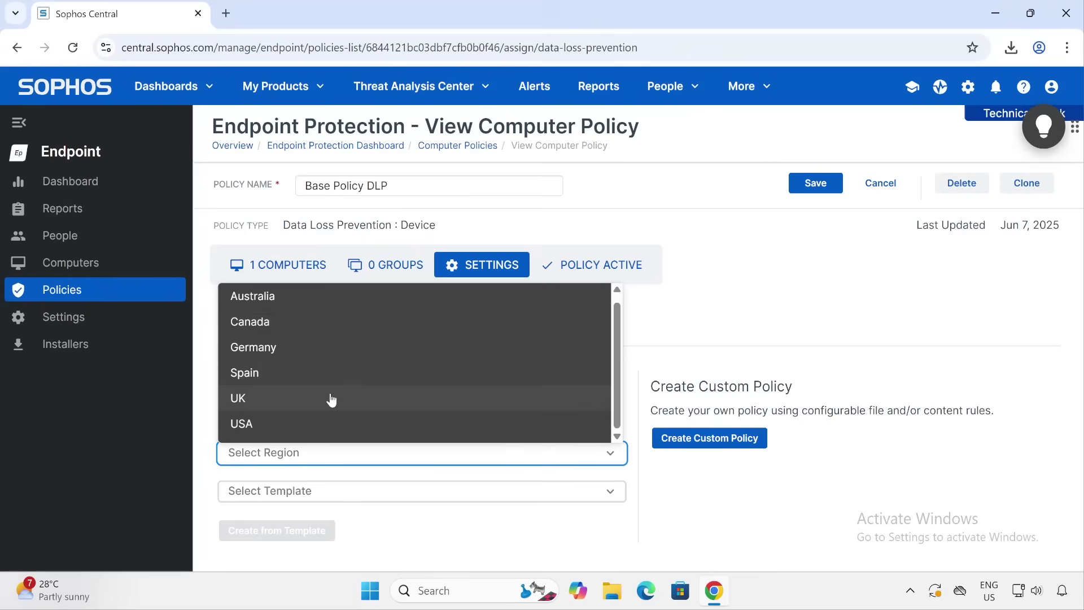
{"action": "left_click", "coordinate": [329, 423]}
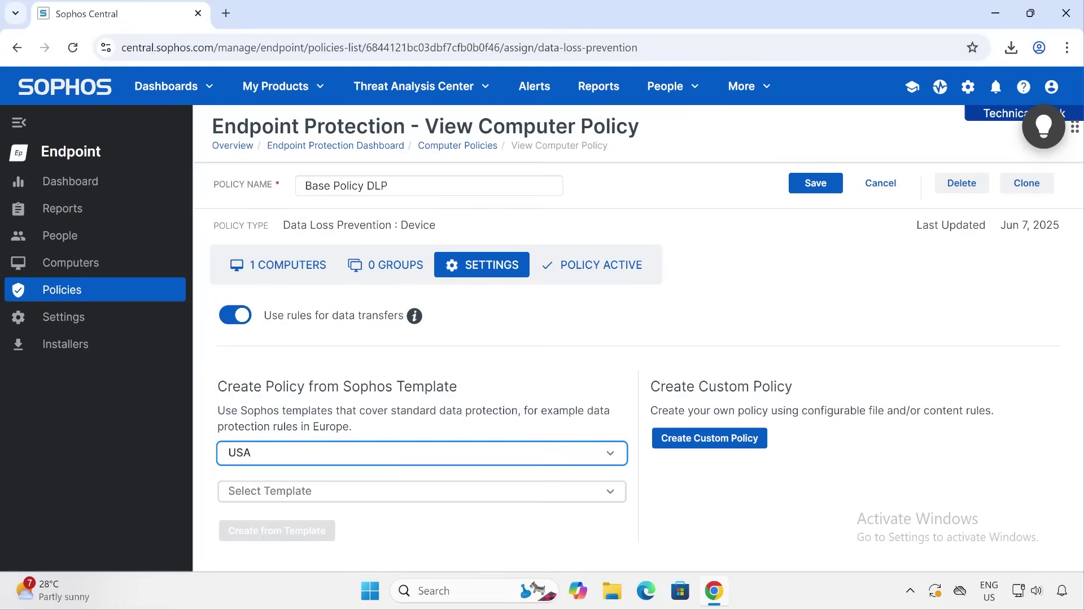
{"action": "left_click", "coordinate": [380, 495]}
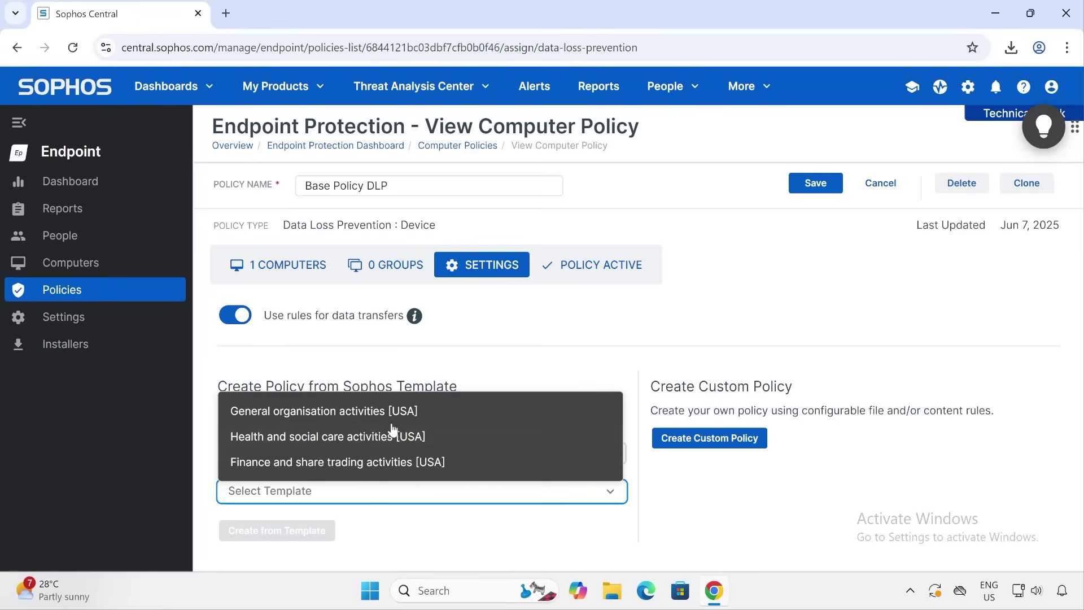
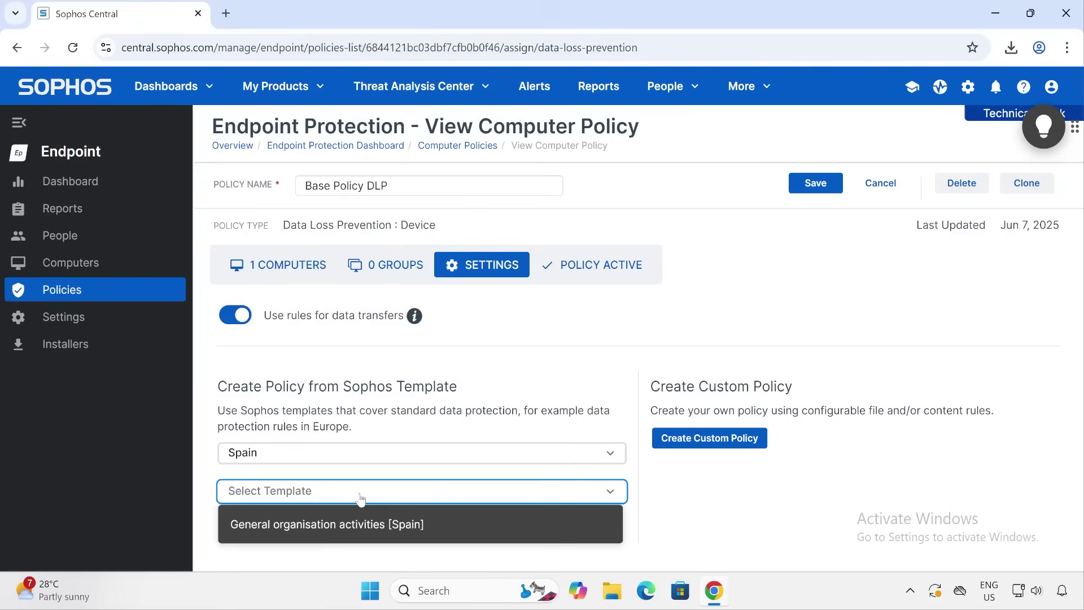
- Set the template region to USA and create the policy rules from the "Finance and share trading activities [USA]" template
{"action": "left_click", "coordinate": [395, 452]}
{"action": "left_click", "coordinate": [305, 431]}
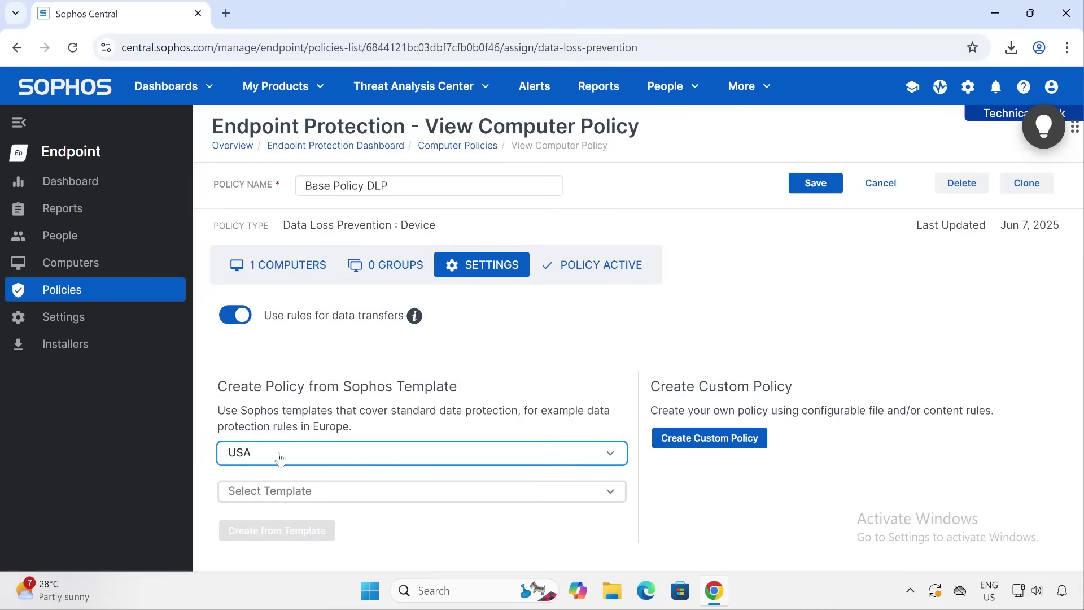
{"action": "left_click", "coordinate": [310, 494]}
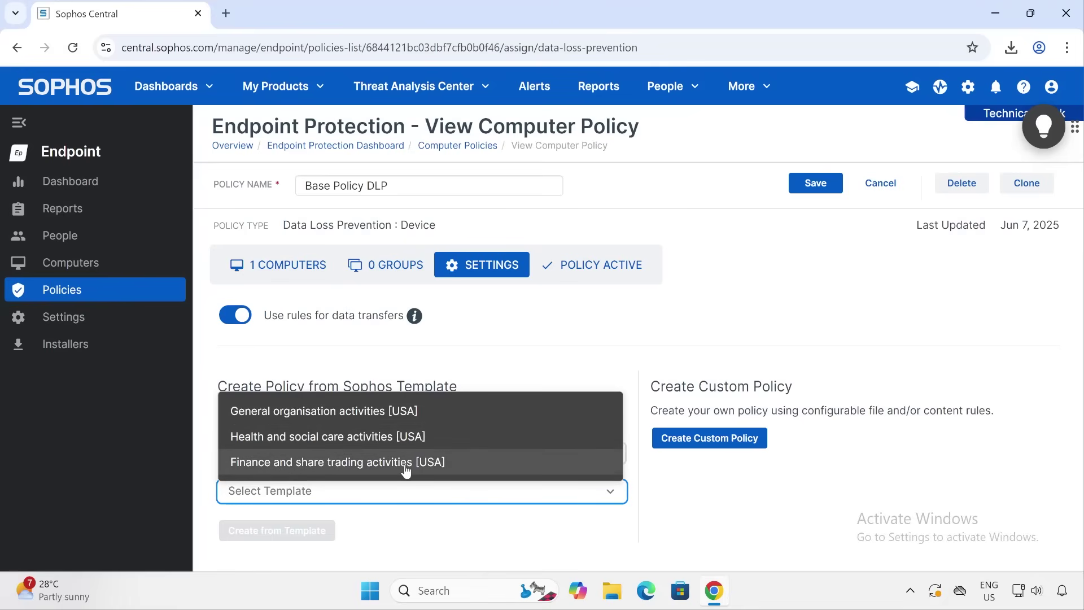
{"action": "left_click", "coordinate": [315, 470]}
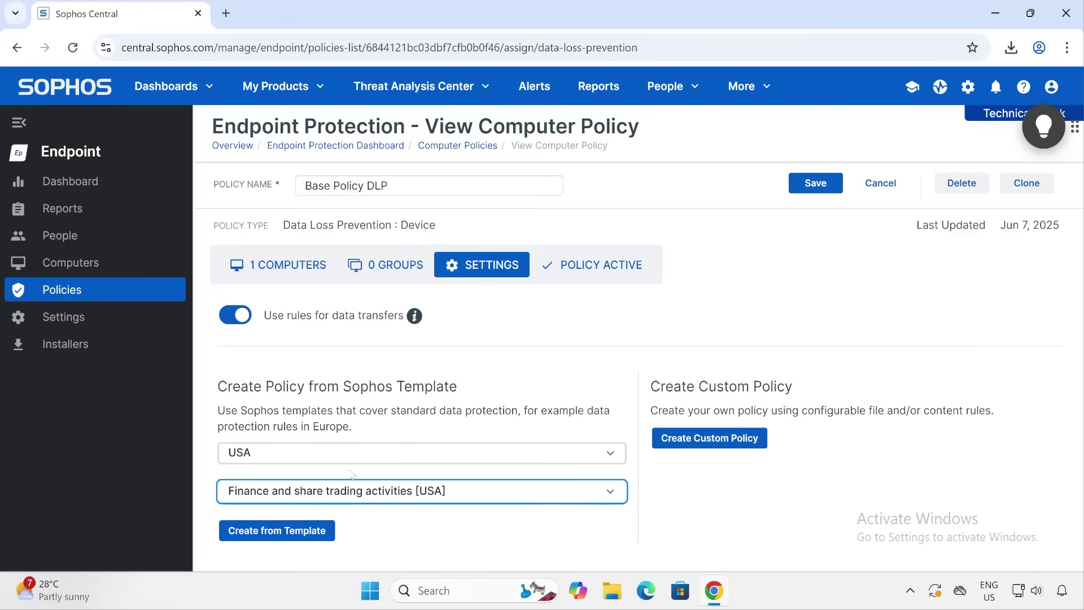
{"action": "left_click", "coordinate": [302, 533]}
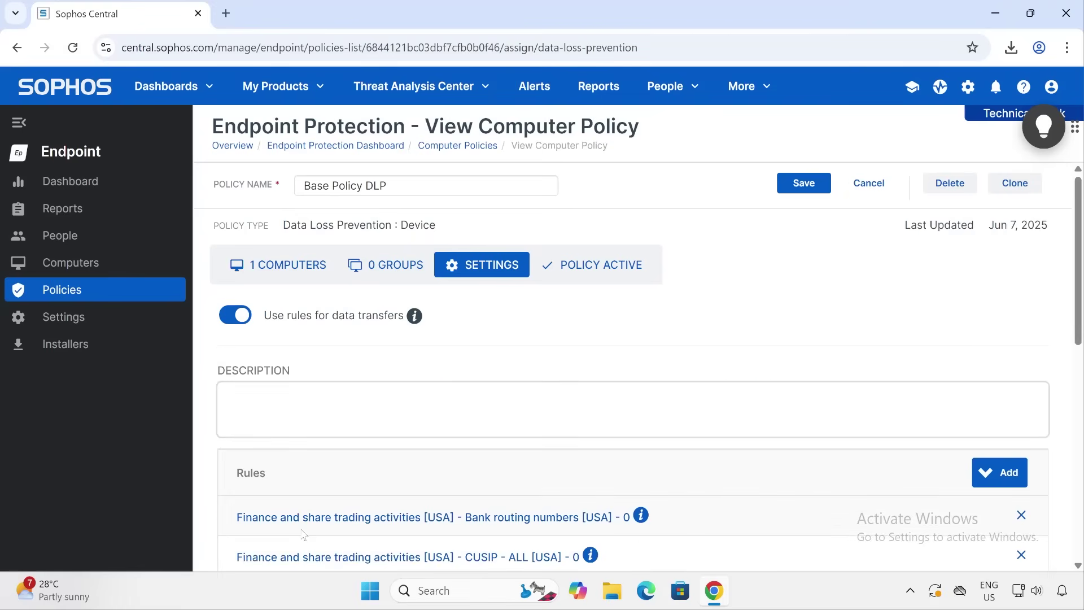
- Review the rules added by the template and enable the end-user message for when a file transfer is blocked
{"action": "scroll", "coordinate": [407, 436], "scroll_direction": "down", "scroll_amount": 2}
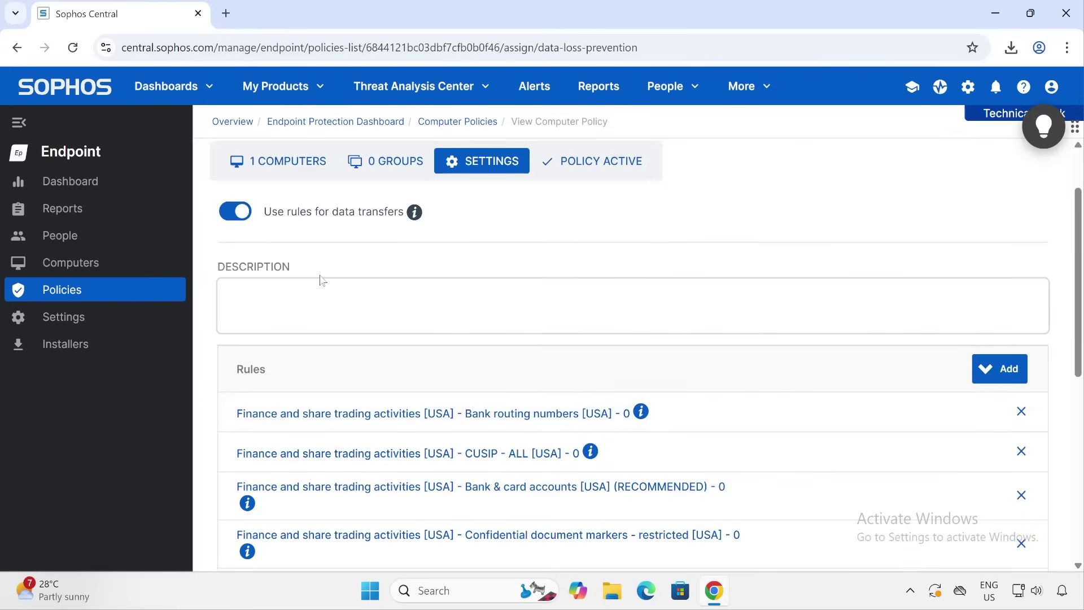
{"action": "left_click", "coordinate": [229, 290]}
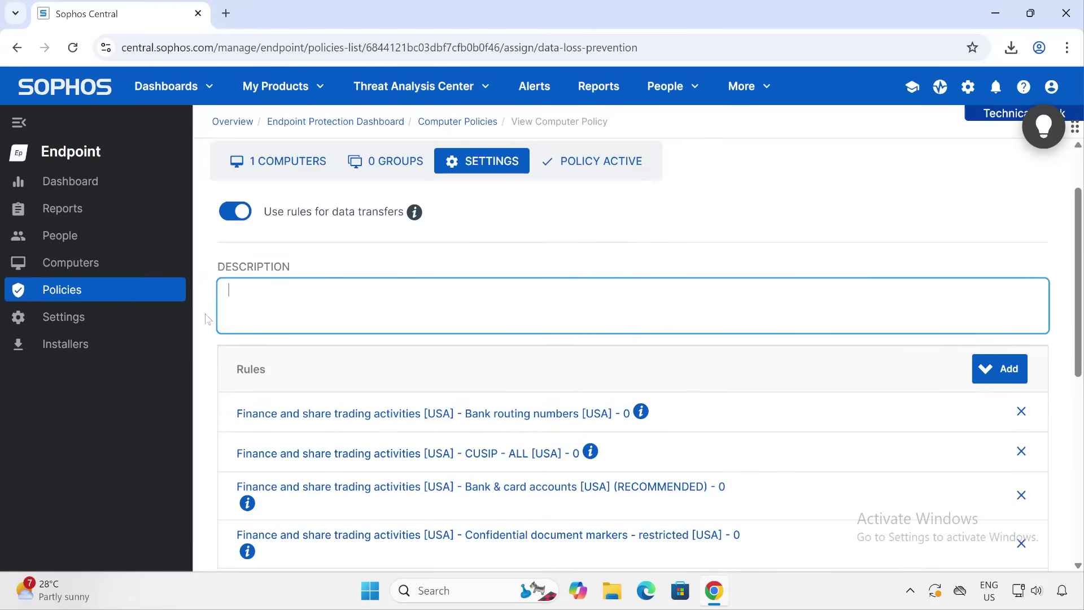
{"action": "scroll", "coordinate": [338, 233], "scroll_direction": "down", "scroll_amount": 7}
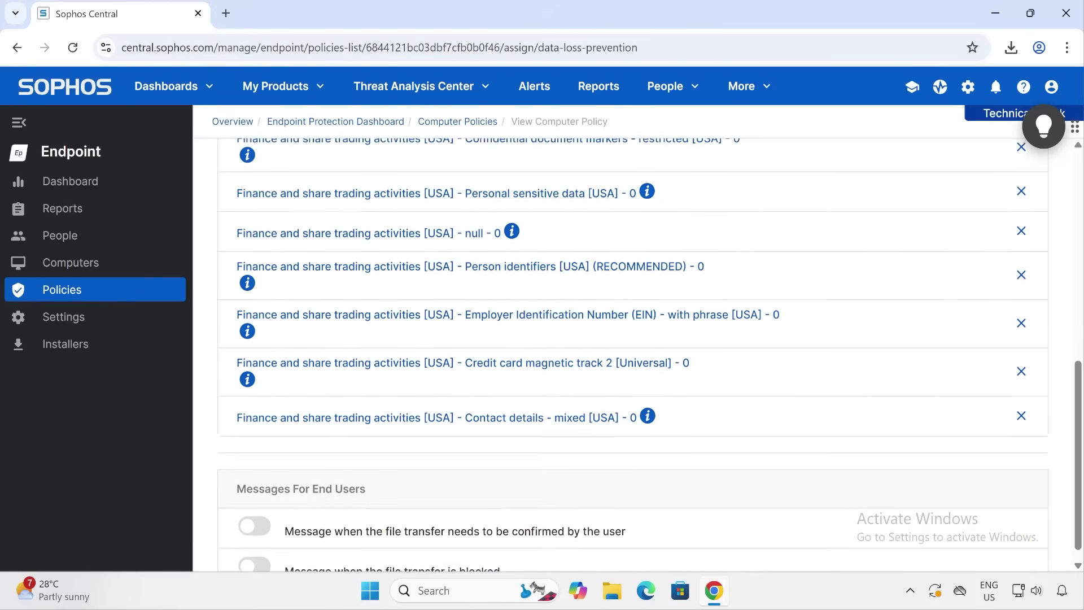
{"action": "scroll", "coordinate": [339, 233], "scroll_direction": "up", "scroll_amount": 4}
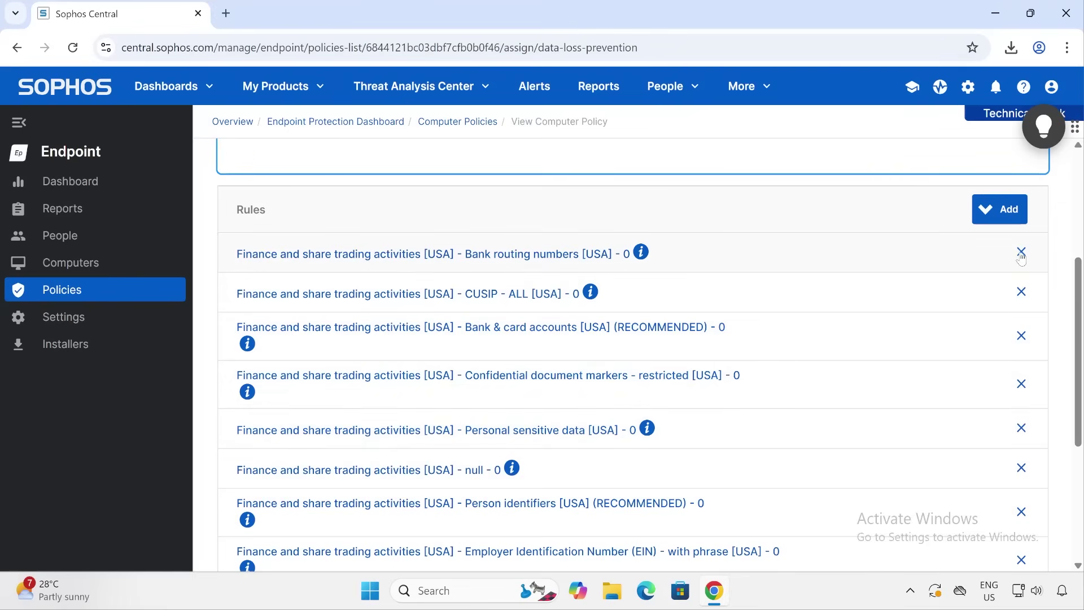
{"action": "scroll", "coordinate": [536, 378], "scroll_direction": "down", "scroll_amount": 5}
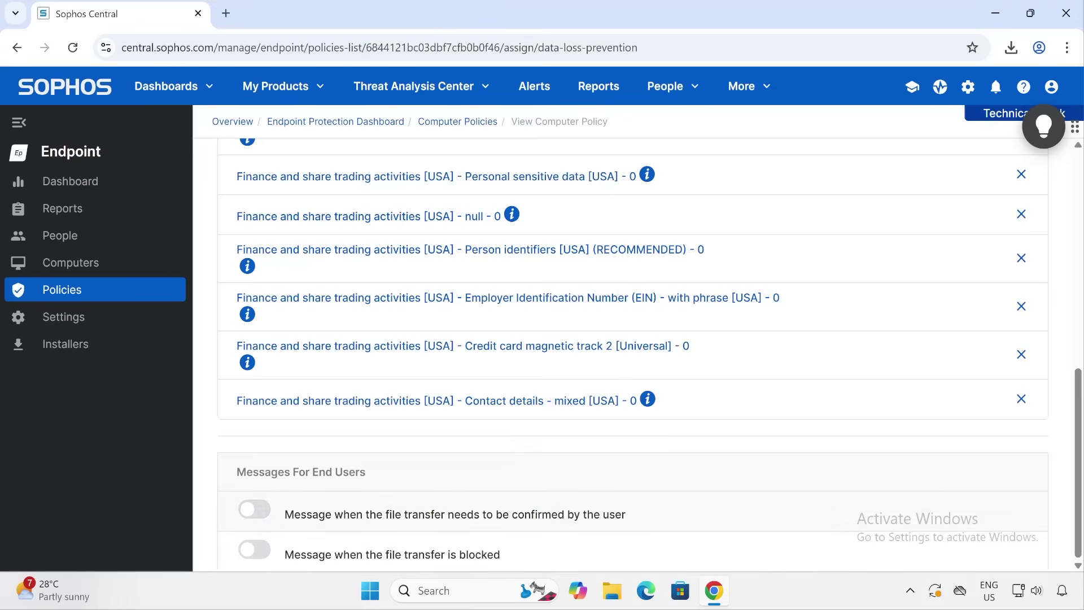
{"action": "left_click_drag", "start_coordinate": [419, 514], "coordinate": [621, 513]}
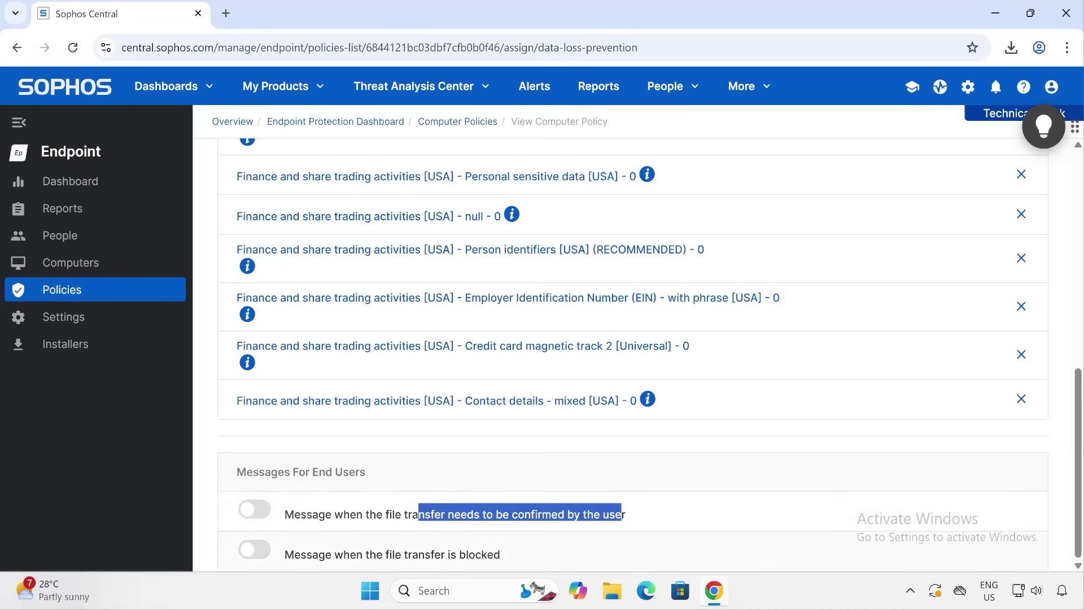
{"action": "left_click_drag", "start_coordinate": [389, 554], "coordinate": [554, 562]}
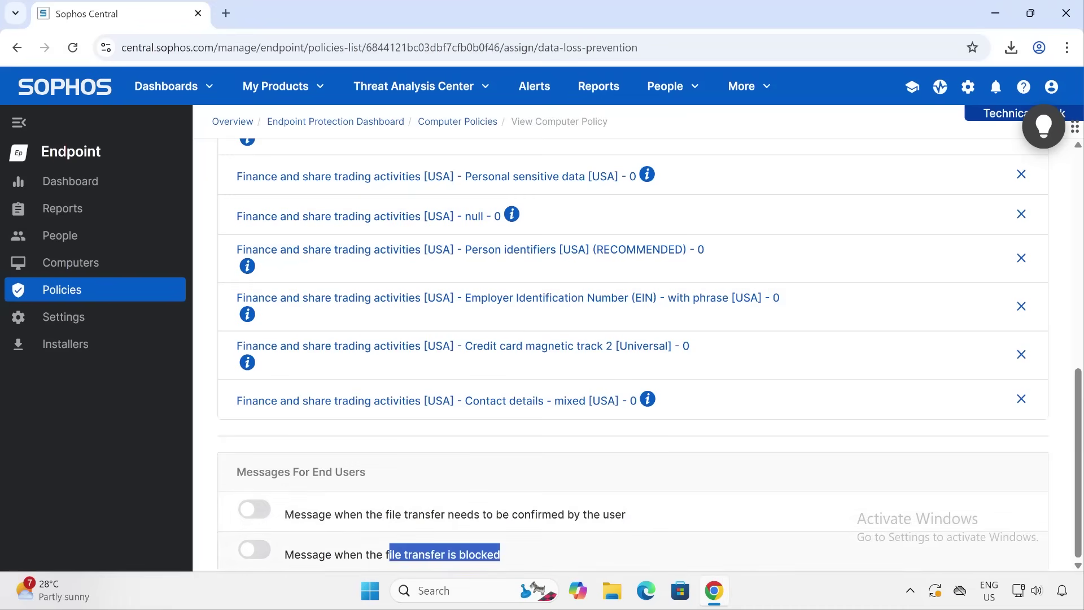
{"action": "left_click", "coordinate": [254, 553]}
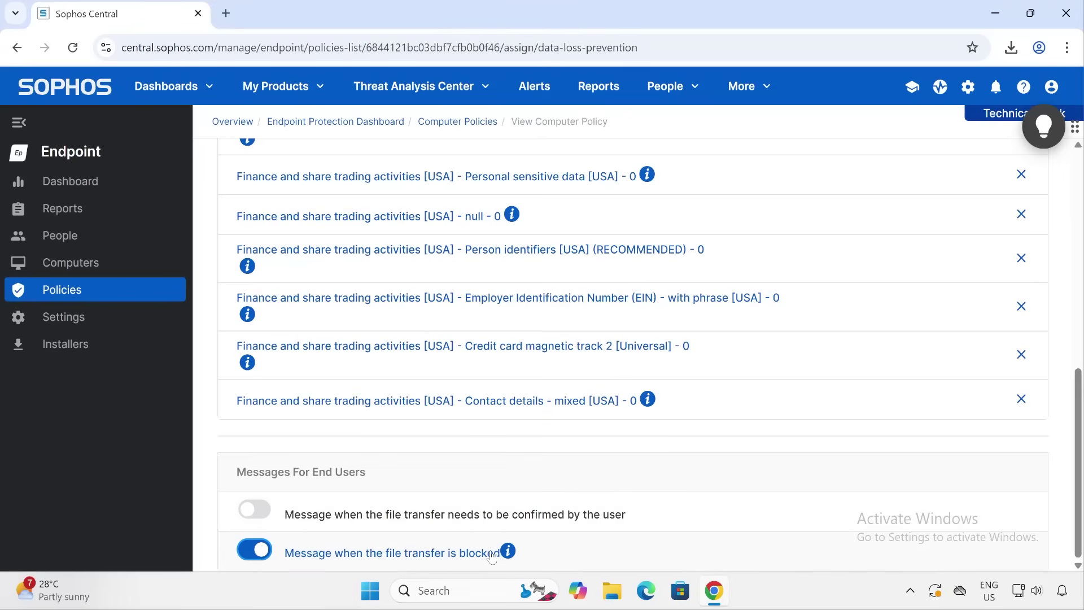
- Remove the Employer Identification Number (EIN), Person identifiers and null rules from the policy's rule list
{"action": "scroll", "coordinate": [439, 443], "scroll_direction": "up", "scroll_amount": 4}
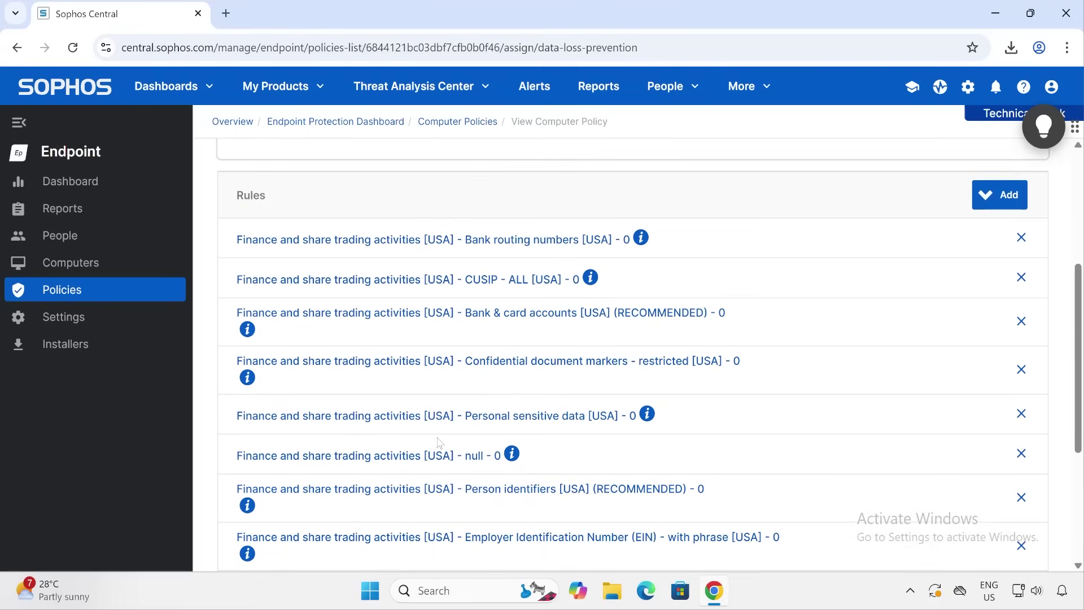
{"action": "scroll", "coordinate": [439, 443], "scroll_direction": "down", "scroll_amount": 4}
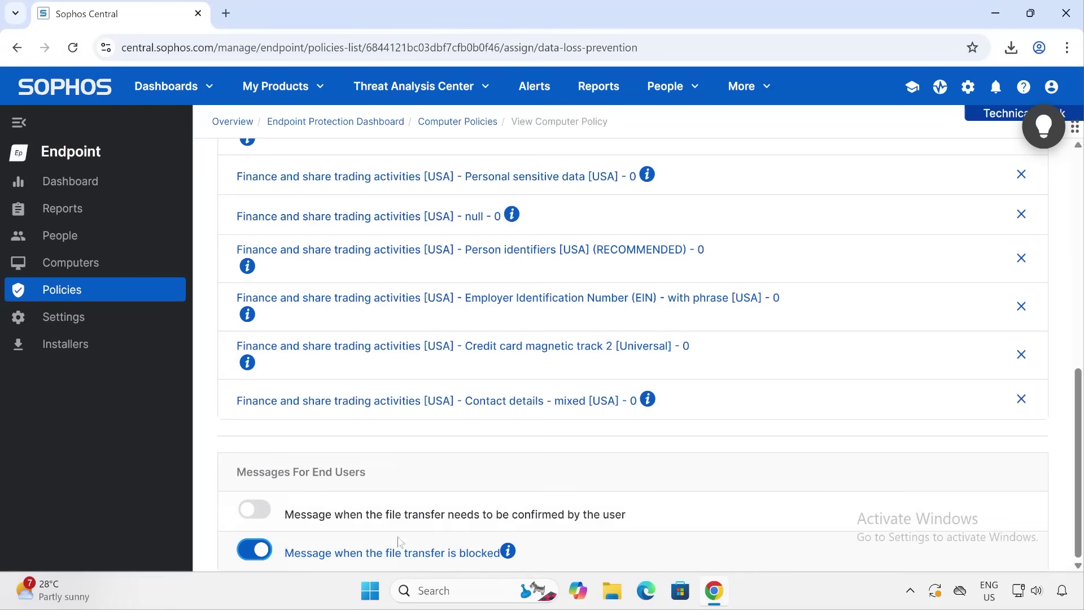
{"action": "scroll", "coordinate": [473, 481], "scroll_direction": "up", "scroll_amount": 4}
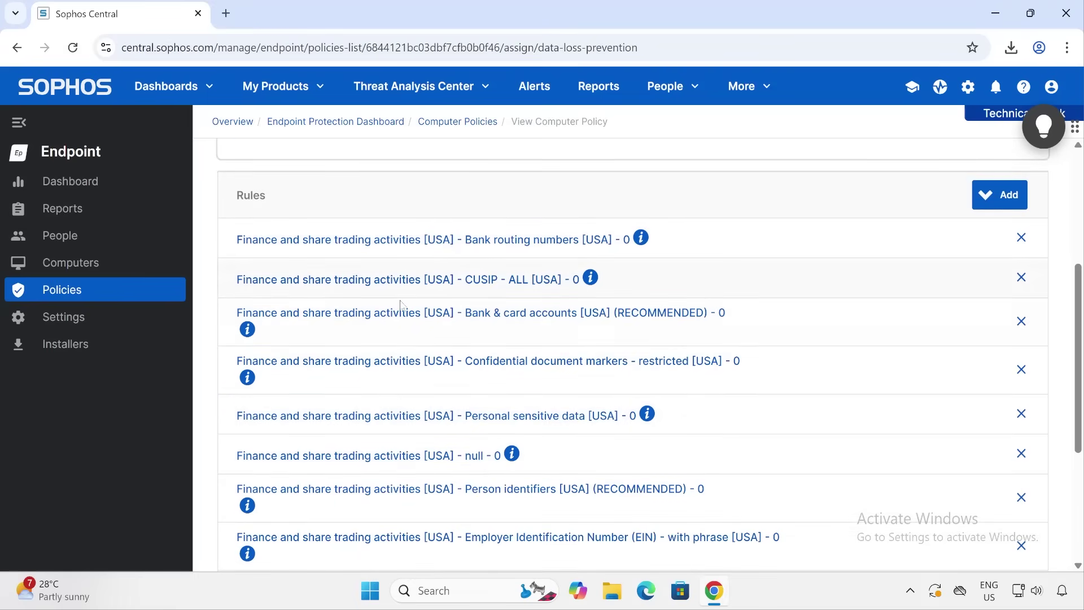
{"action": "scroll", "coordinate": [633, 414], "scroll_direction": "down", "scroll_amount": 3}
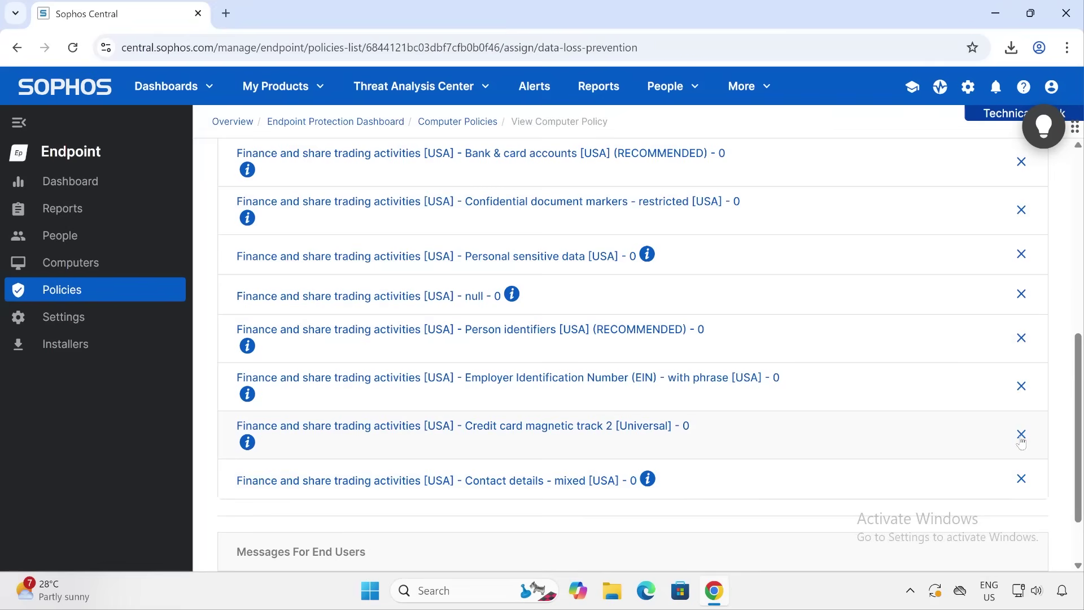
{"action": "left_click", "coordinate": [1022, 389]}
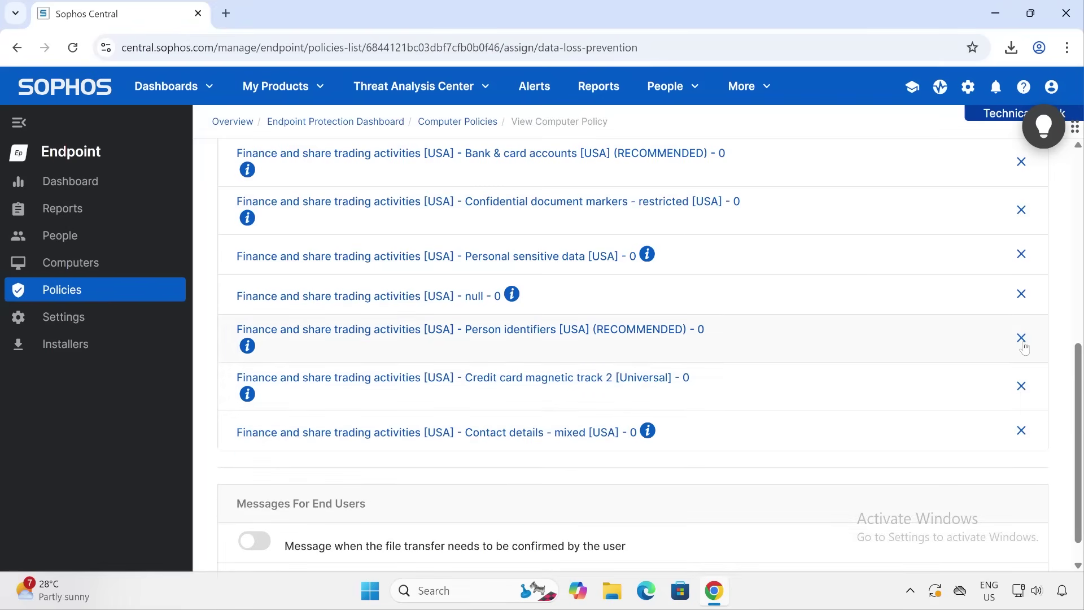
{"action": "left_click", "coordinate": [1022, 337]}
{"action": "left_click", "coordinate": [1021, 310]}
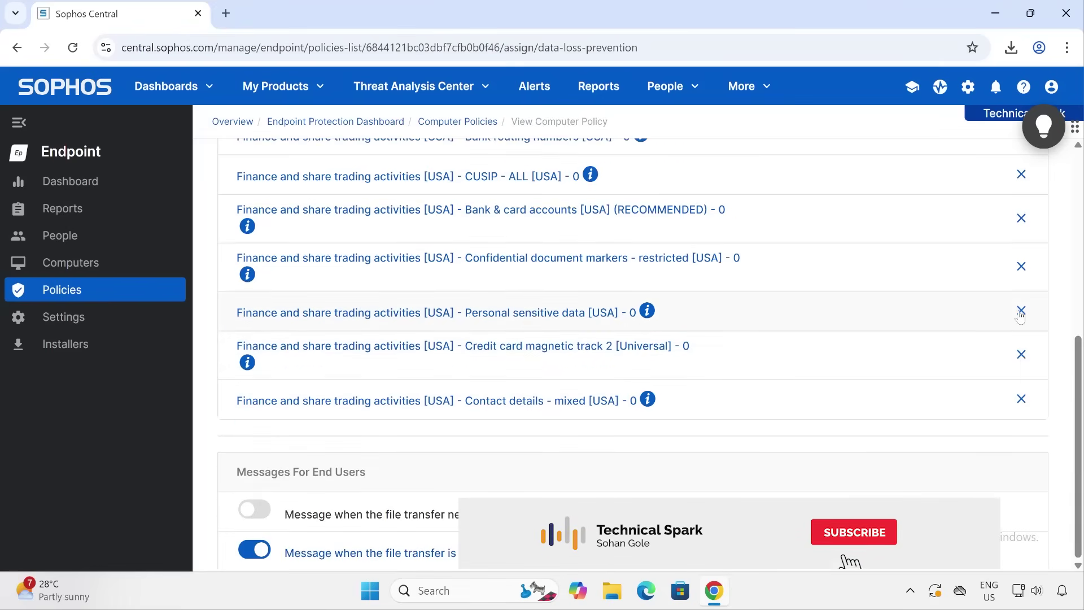
- Remove the Bank routing numbers, CUSIP, Confidential document markers, Personal sensitive data and Credit card magnetic track 2 rules, and save the policy
{"action": "scroll", "coordinate": [1021, 316], "scroll_direction": "up", "scroll_amount": 3}
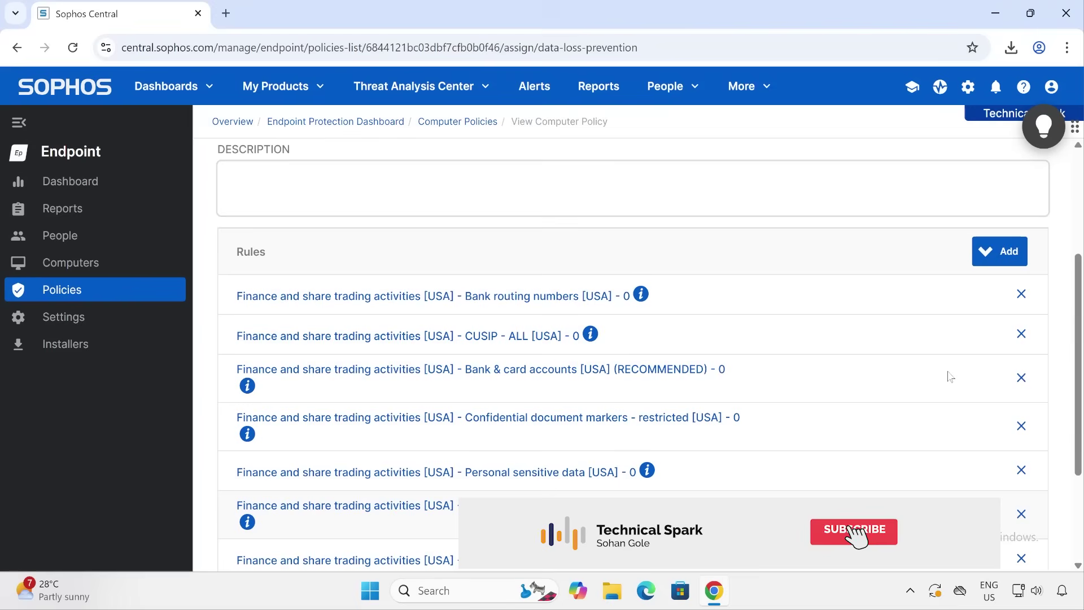
{"action": "left_click", "coordinate": [1021, 294]}
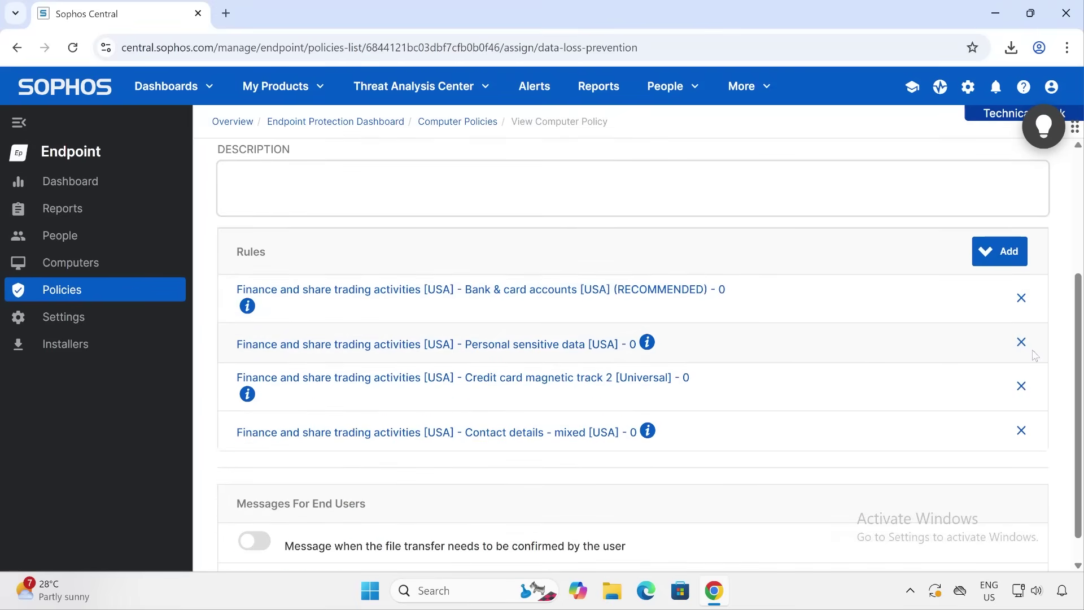
{"action": "left_click", "coordinate": [1021, 342]}
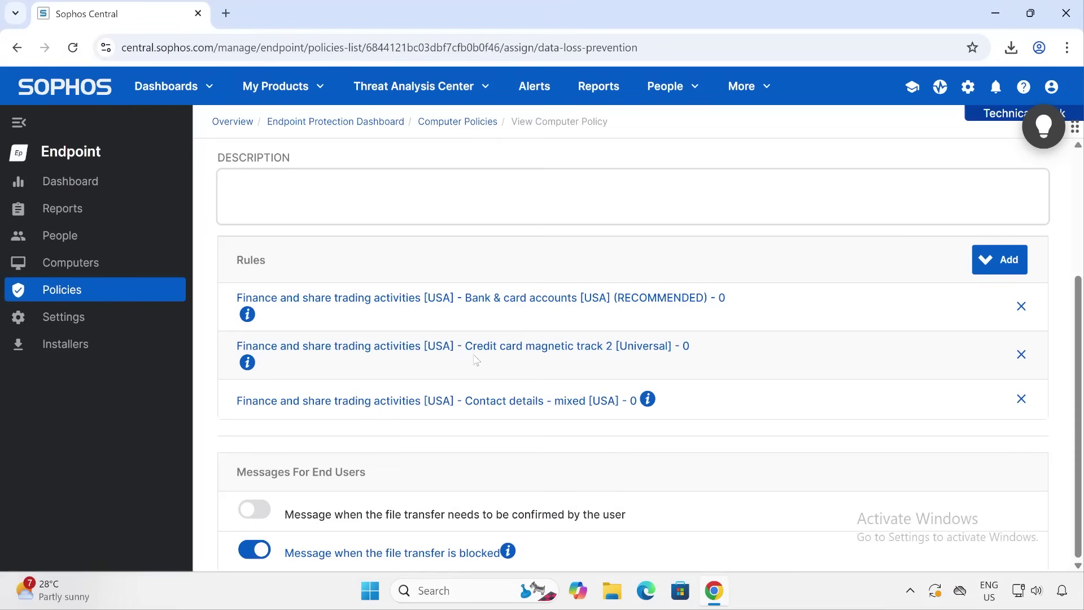
{"action": "left_click", "coordinate": [1021, 354]}
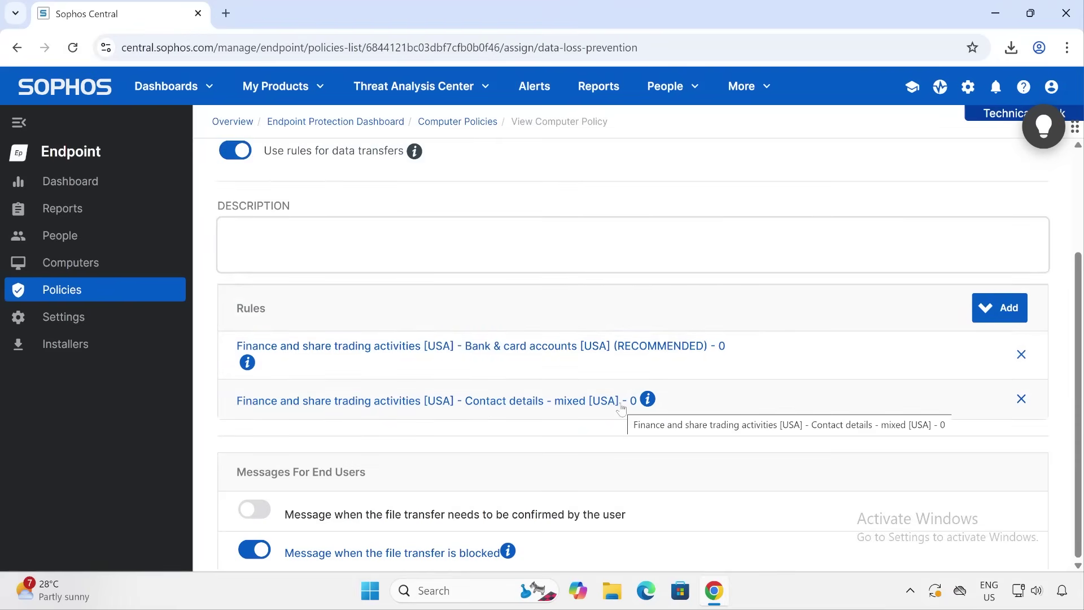
{"action": "scroll", "coordinate": [753, 383], "scroll_direction": "up", "scroll_amount": 3}
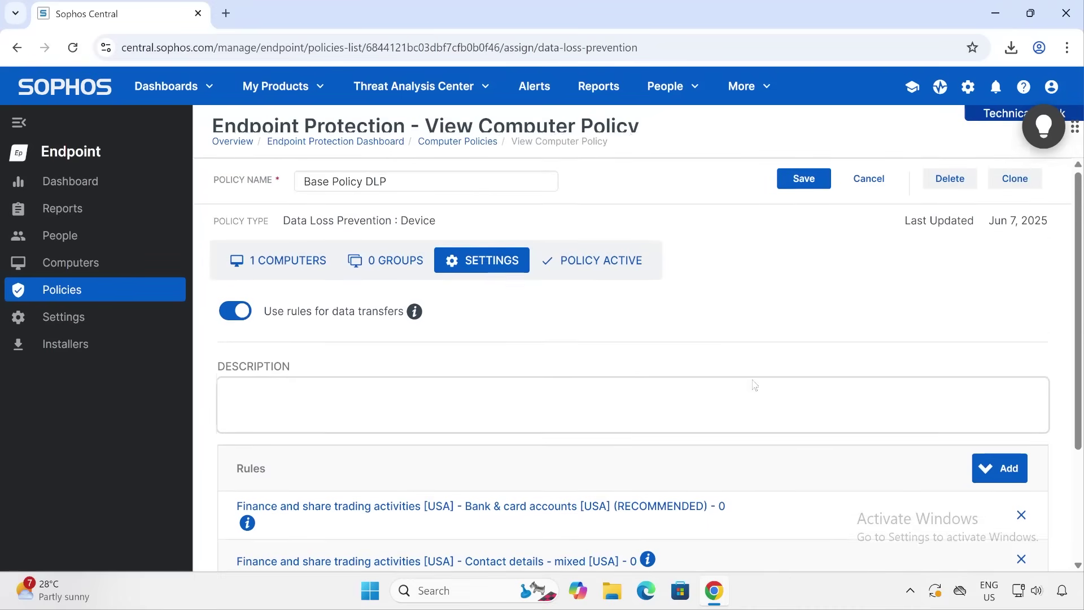
{"action": "left_click", "coordinate": [804, 189]}
- Reopen Base Policy DLP from the policies list and check the saved rules and end-user messages in its settings
{"action": "scroll", "coordinate": [362, 480], "scroll_direction": "down", "scroll_amount": 5}
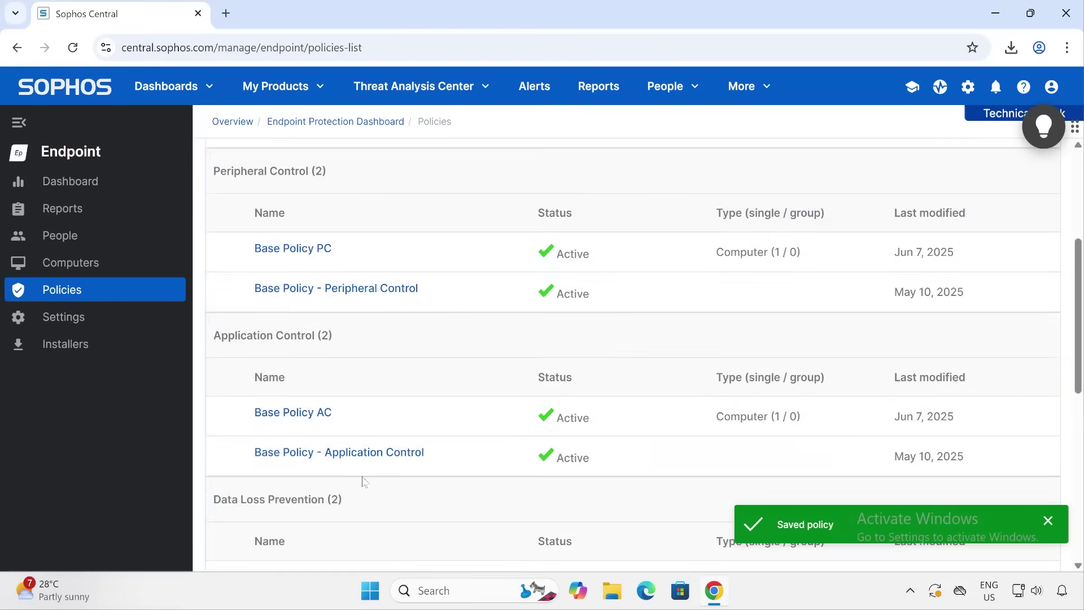
{"action": "scroll", "coordinate": [362, 480], "scroll_direction": "down", "scroll_amount": 4}
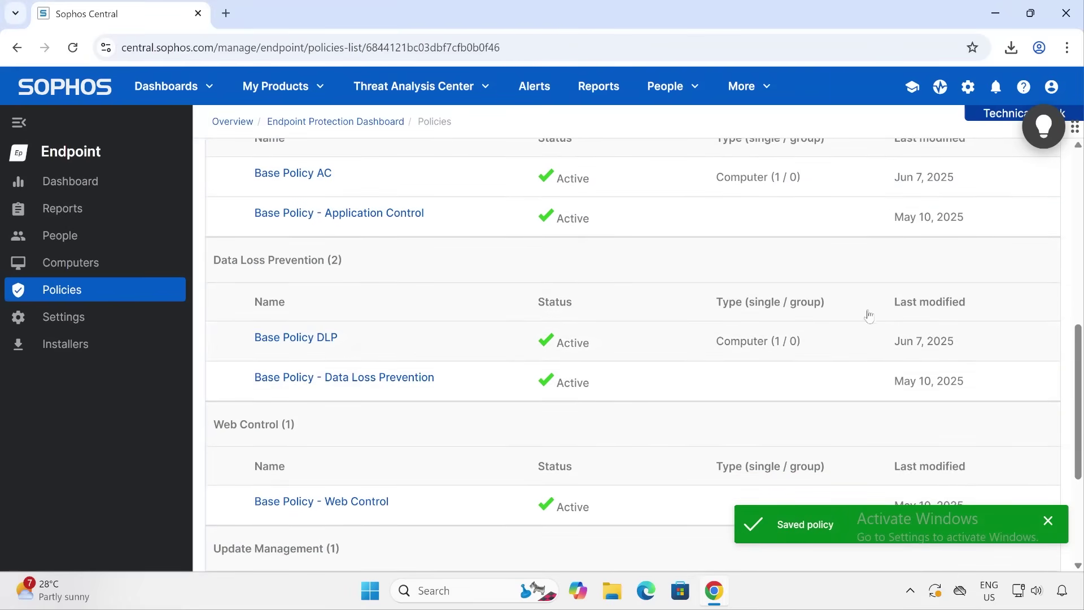
{"action": "left_click", "coordinate": [793, 339]}
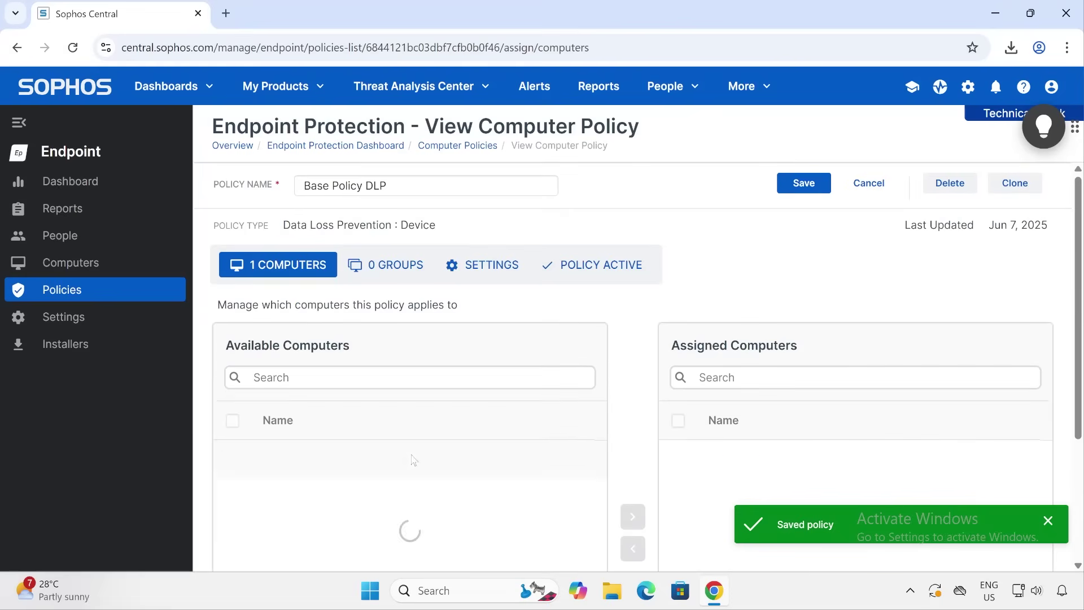
{"action": "left_click", "coordinate": [486, 265]}
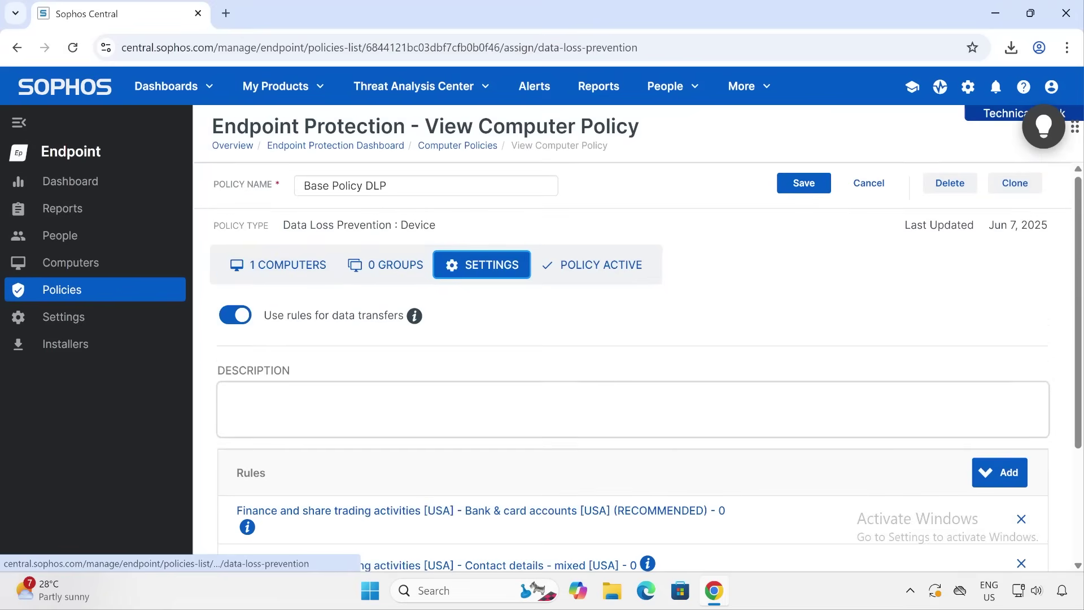
{"action": "scroll", "coordinate": [401, 411], "scroll_direction": "down", "scroll_amount": 3}
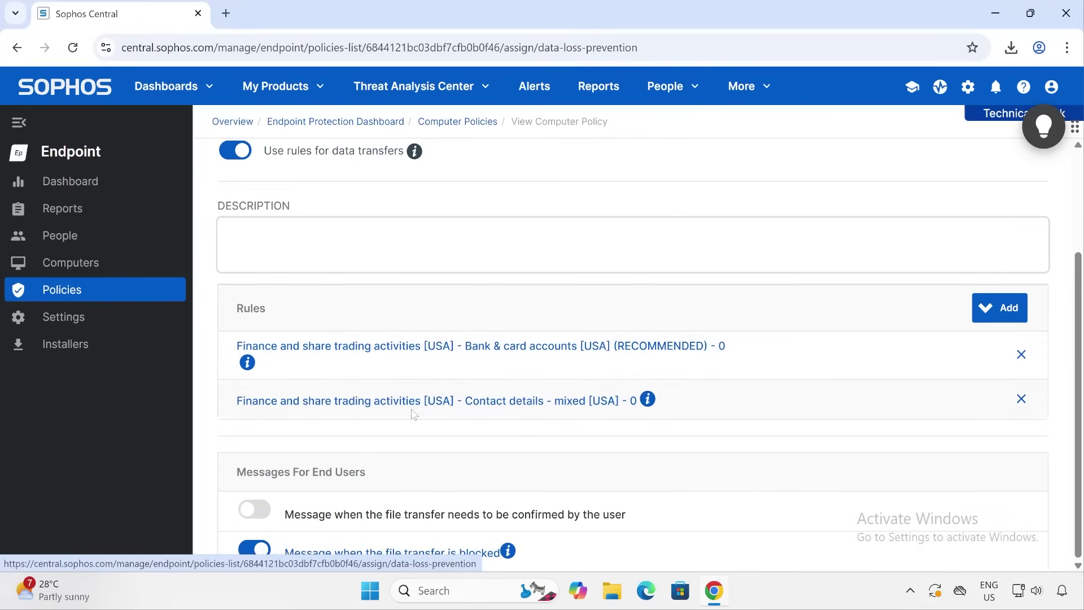
- Open the Bank & card accounts [USA] (RECOMMENDED) rule and review its name, description, email alert option, conditions and exclusions
{"action": "left_click", "coordinate": [420, 353]}
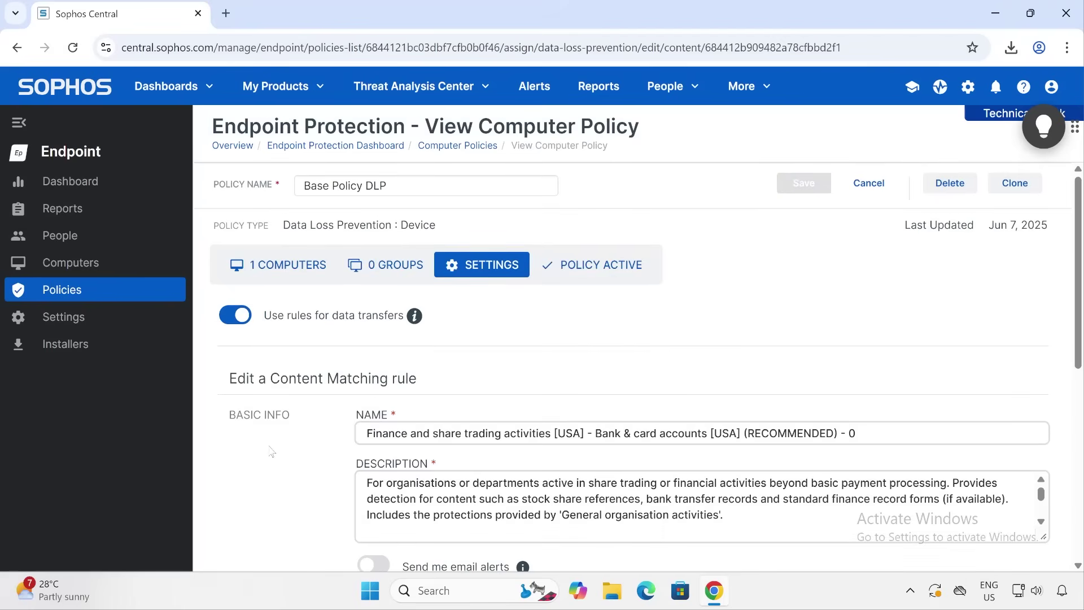
{"action": "scroll", "coordinate": [271, 452], "scroll_direction": "down", "scroll_amount": 2}
{"action": "left_click_drag", "start_coordinate": [395, 329], "coordinate": [855, 329]}
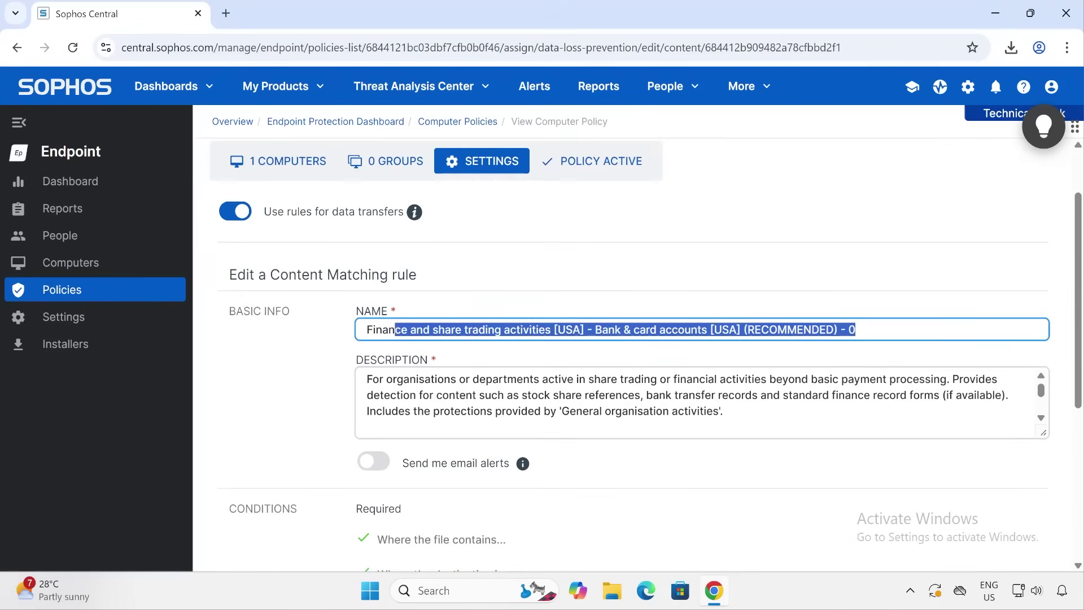
{"action": "left_click_drag", "start_coordinate": [450, 379], "coordinate": [725, 412]}
{"action": "scroll", "coordinate": [325, 398], "scroll_direction": "down", "scroll_amount": 3}
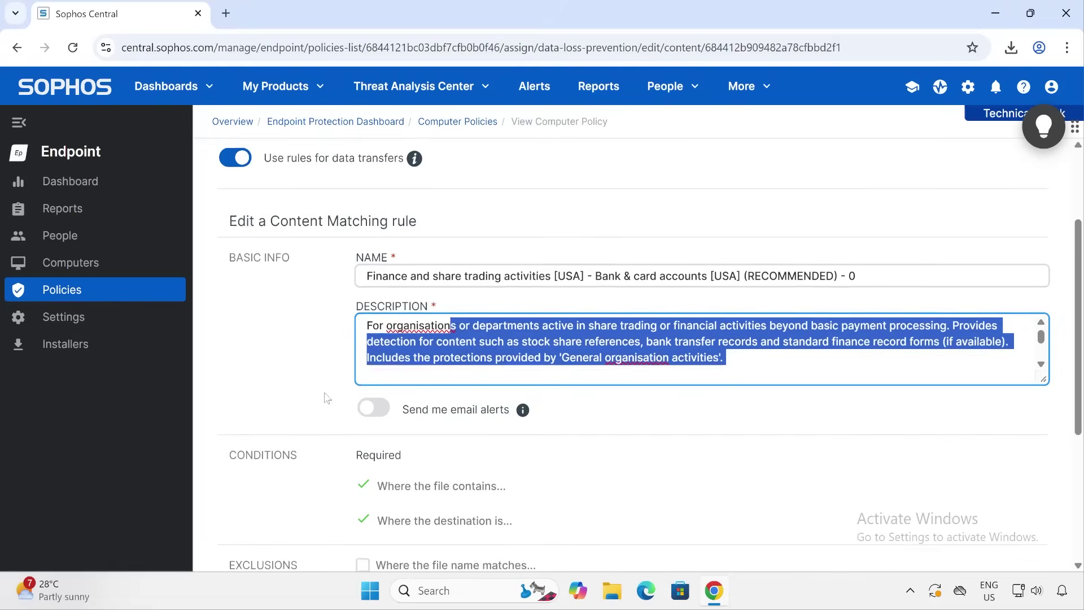
{"action": "left_click", "coordinate": [513, 251]}
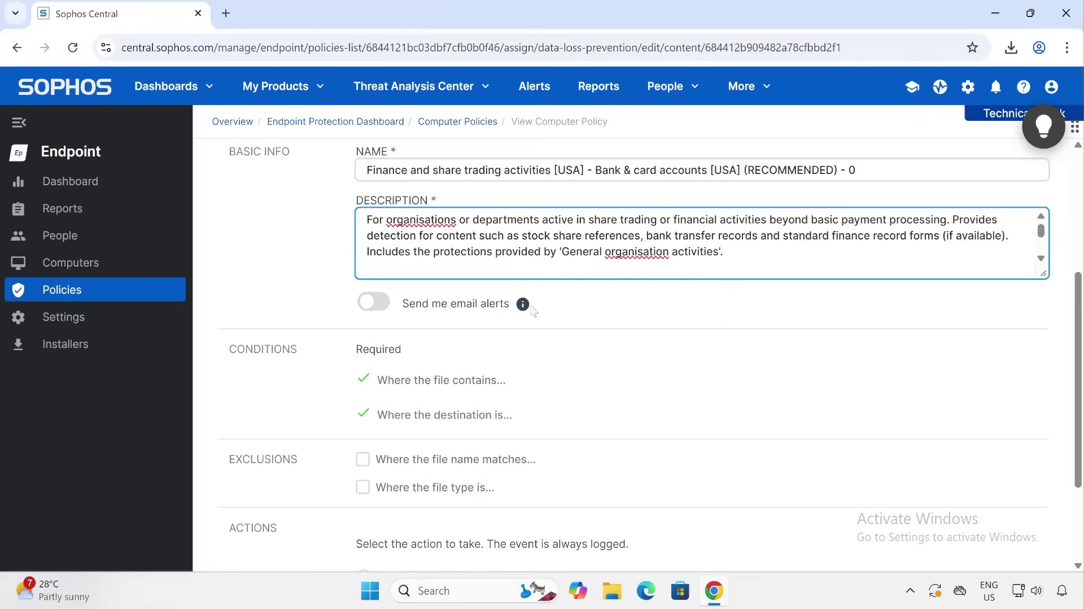
{"action": "mouse_move", "coordinate": [529, 310]}
{"action": "scroll", "coordinate": [388, 338], "scroll_direction": "down", "scroll_amount": 1}
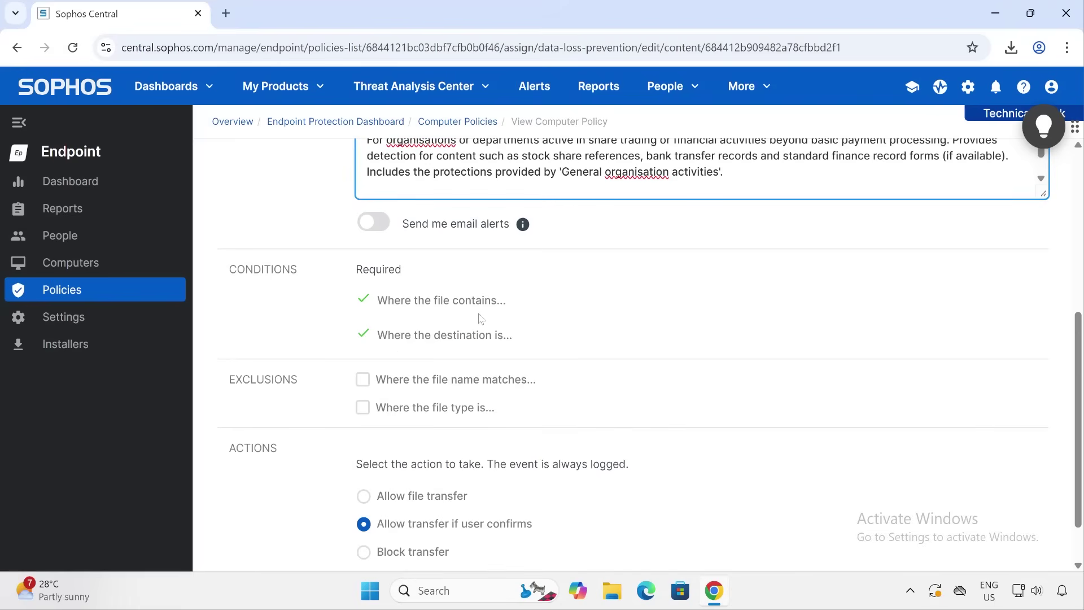
{"action": "scroll", "coordinate": [318, 384], "scroll_direction": "down", "scroll_amount": 1}
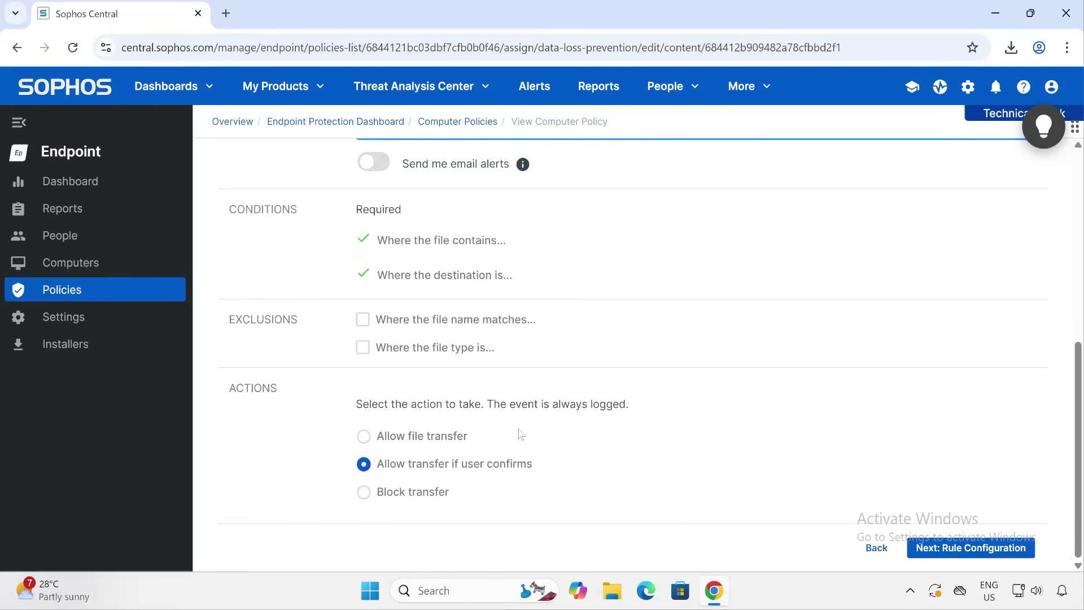
- Set the rule's action to Block transfer, continue to its rule configuration and review the description and conditions
{"action": "left_click", "coordinate": [424, 492]}
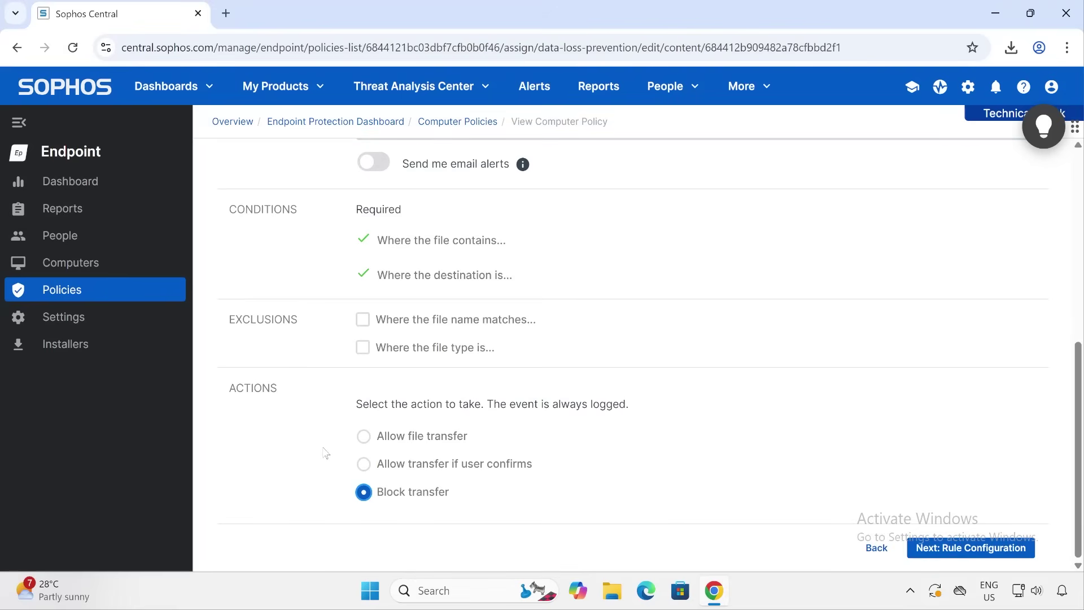
{"action": "left_click", "coordinate": [971, 549]}
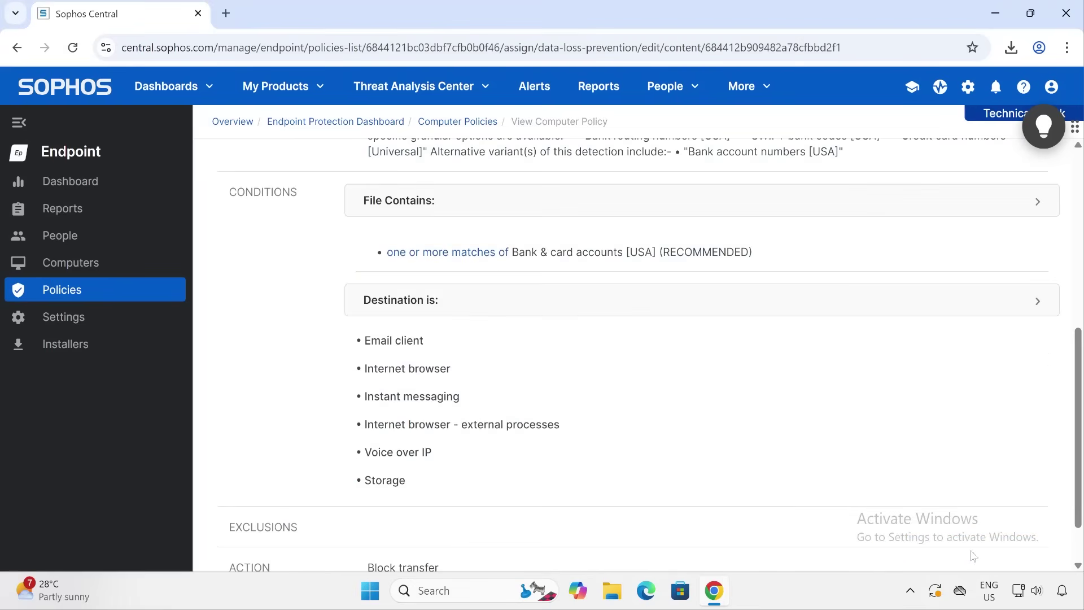
{"action": "scroll", "coordinate": [584, 367], "scroll_direction": "up", "scroll_amount": 1}
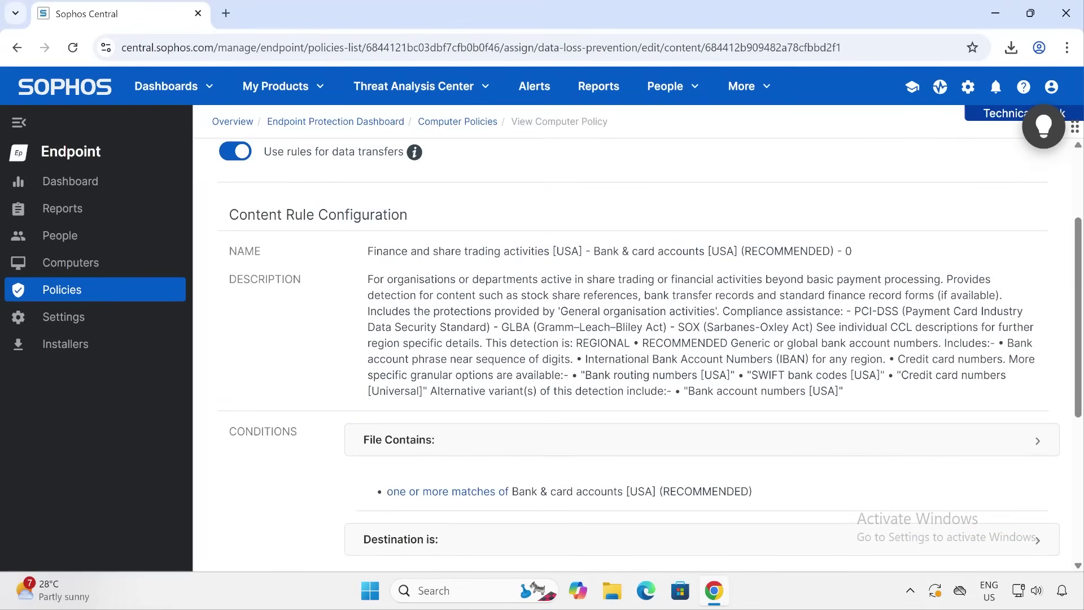
{"action": "scroll", "coordinate": [584, 367], "scroll_direction": "down", "scroll_amount": 4}
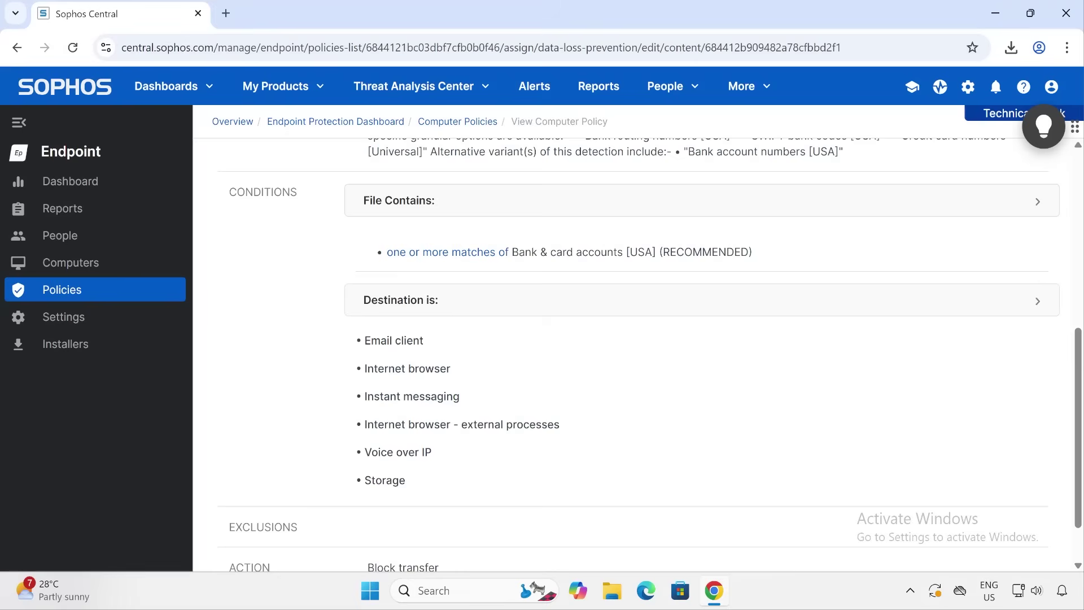
- Expand the rule's destination conditions and exclude Email client and Voice over IP
{"action": "scroll", "coordinate": [412, 432], "scroll_direction": "down", "scroll_amount": 1}
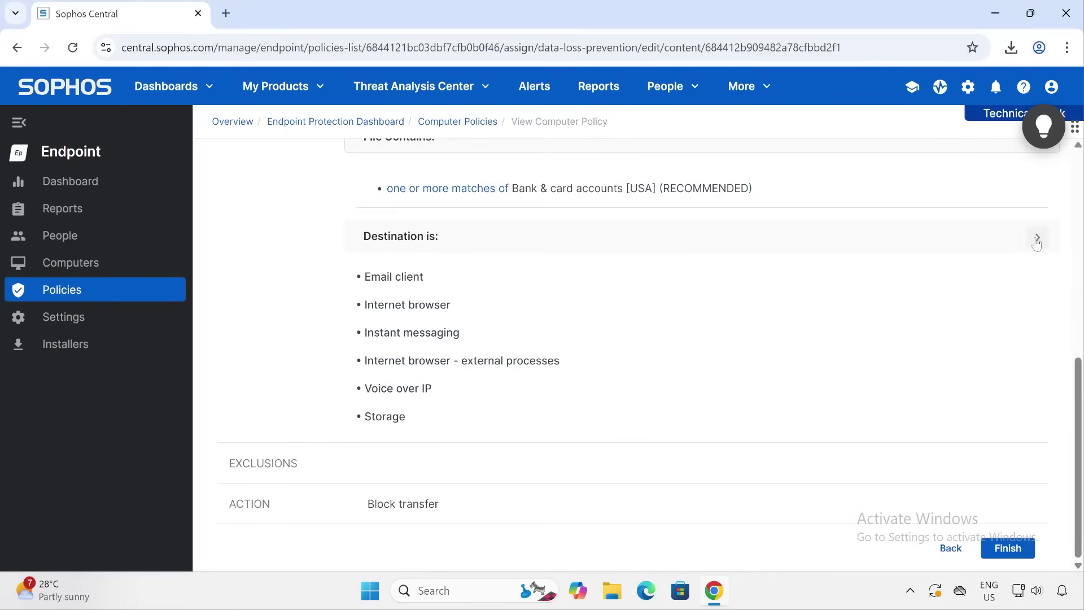
{"action": "left_click", "coordinate": [1036, 239]}
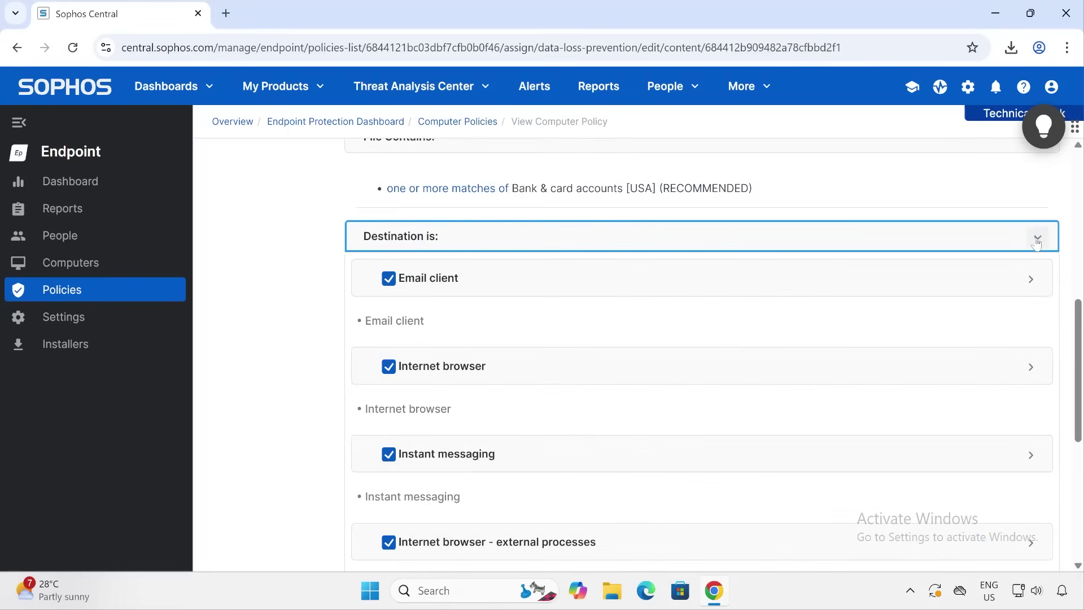
{"action": "left_click", "coordinate": [389, 279]}
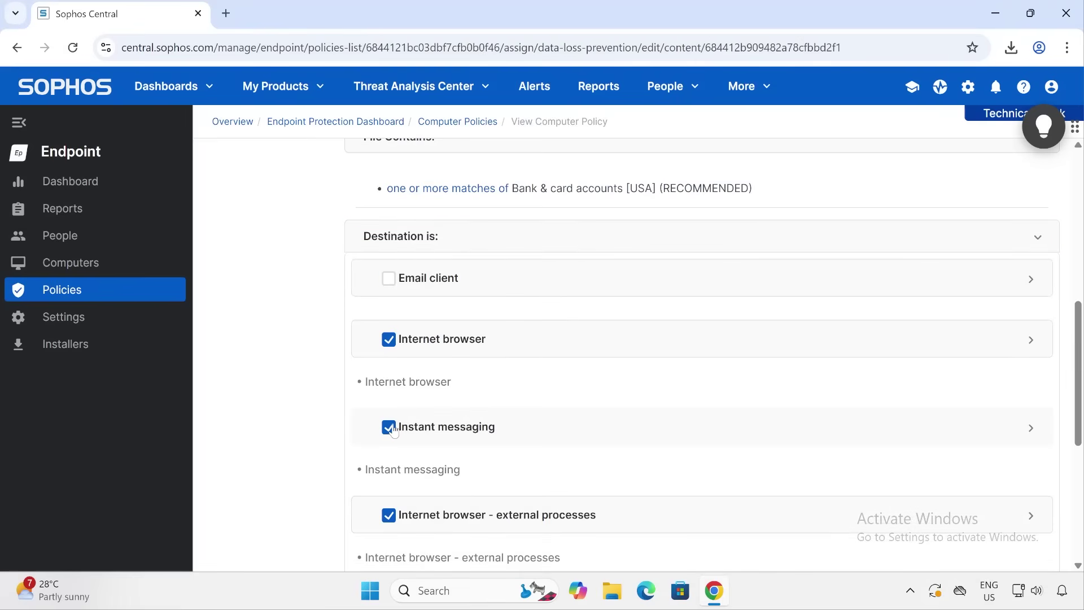
{"action": "scroll", "coordinate": [393, 430], "scroll_direction": "down", "scroll_amount": 4}
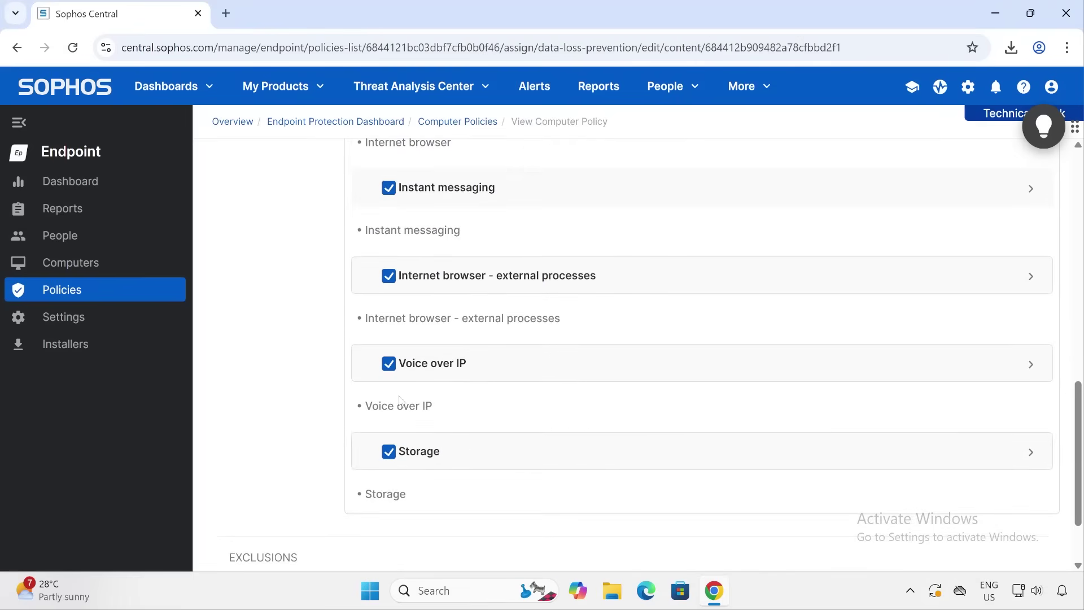
{"action": "left_click", "coordinate": [389, 365]}
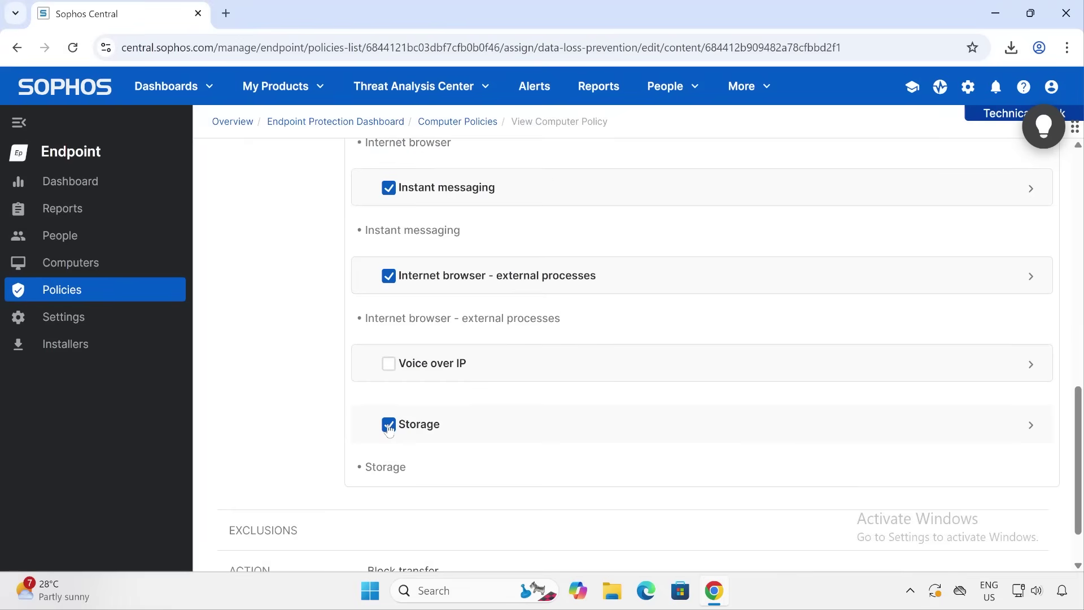
- Limit the Storage destination to Removable Storage by excluding Optical Drive and Floppy Drive
{"action": "left_click", "coordinate": [1041, 437]}
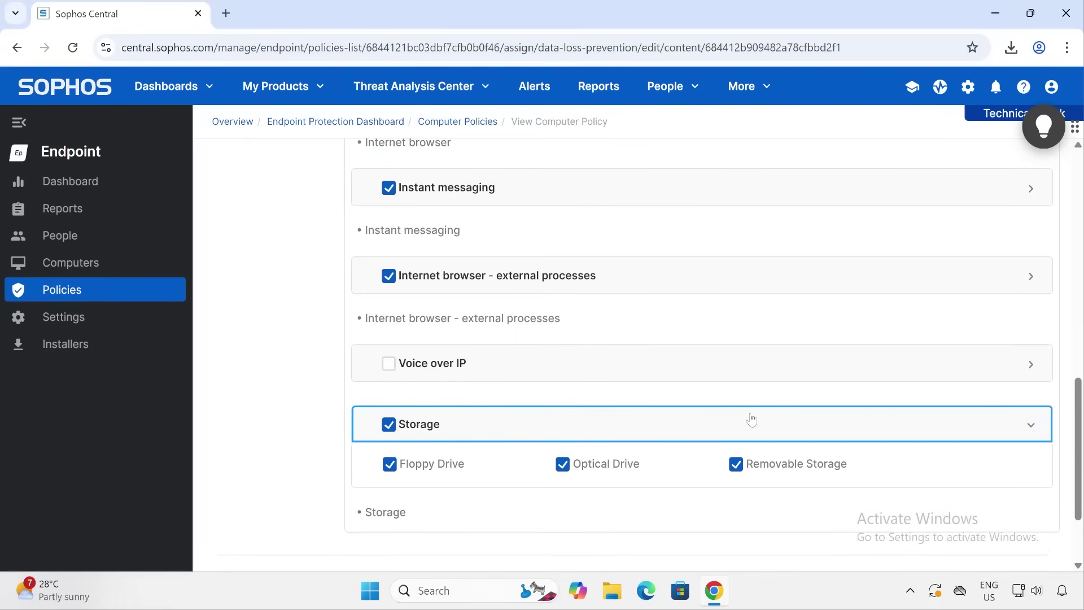
{"action": "scroll", "coordinate": [556, 421], "scroll_direction": "down", "scroll_amount": 1}
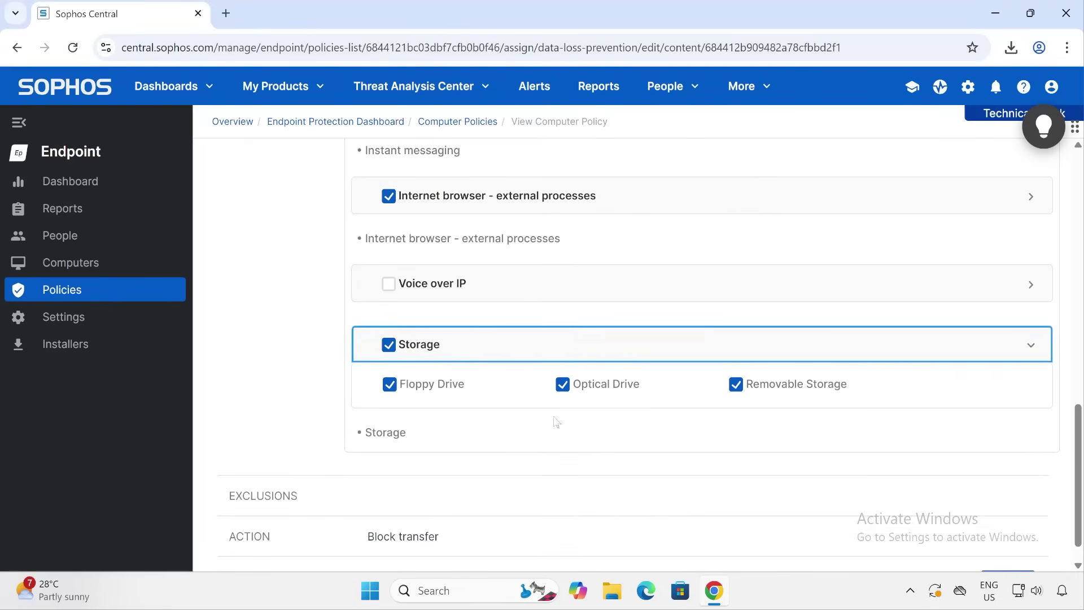
{"action": "left_click", "coordinate": [563, 386]}
{"action": "left_click", "coordinate": [394, 387]}
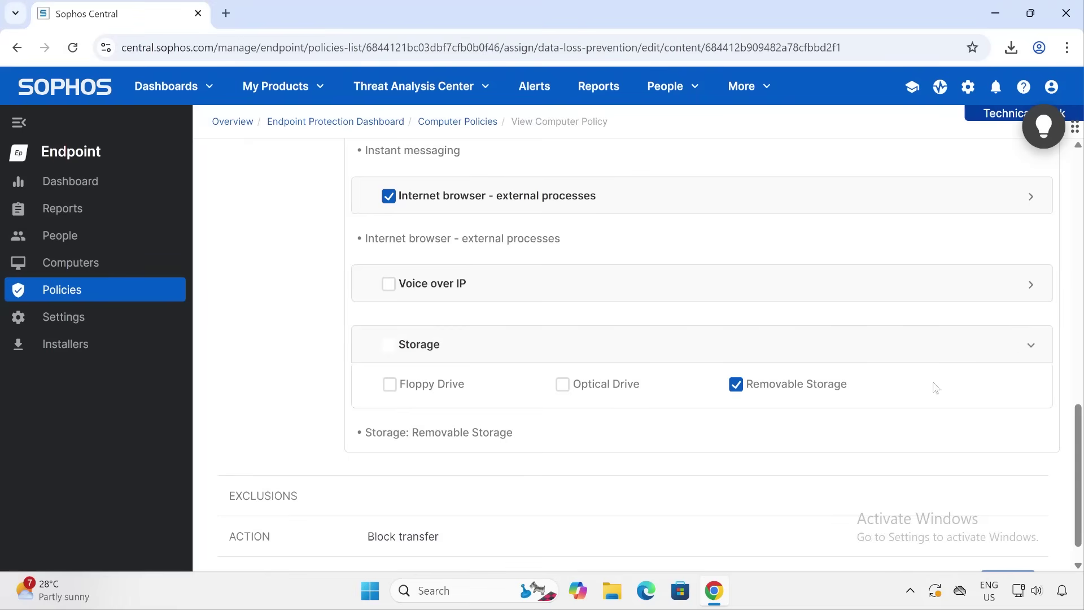
{"action": "left_click", "coordinate": [1032, 346]}
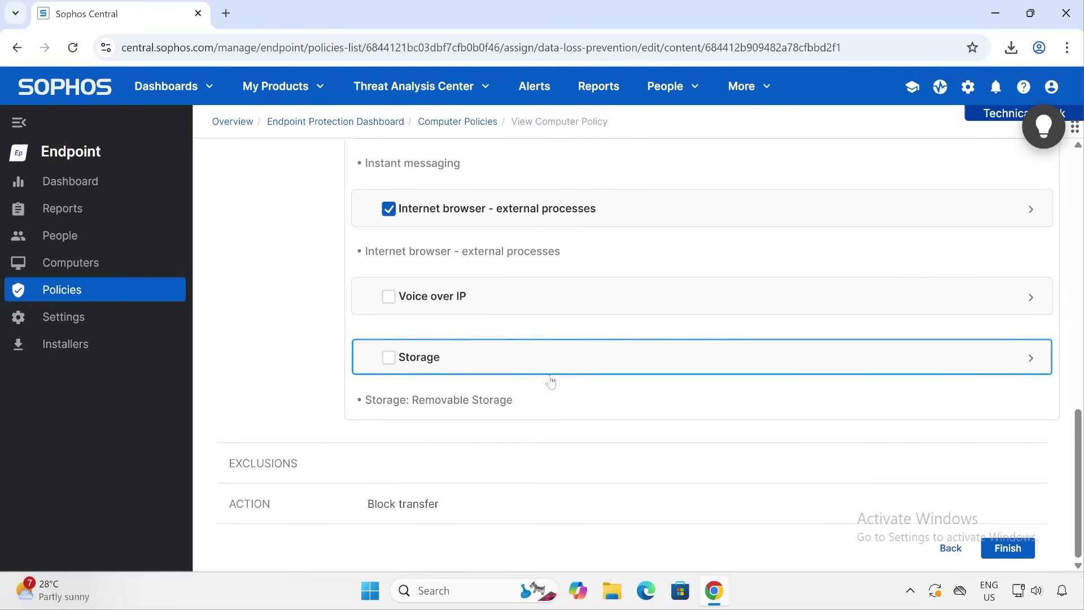
{"action": "left_click", "coordinate": [1033, 357]}
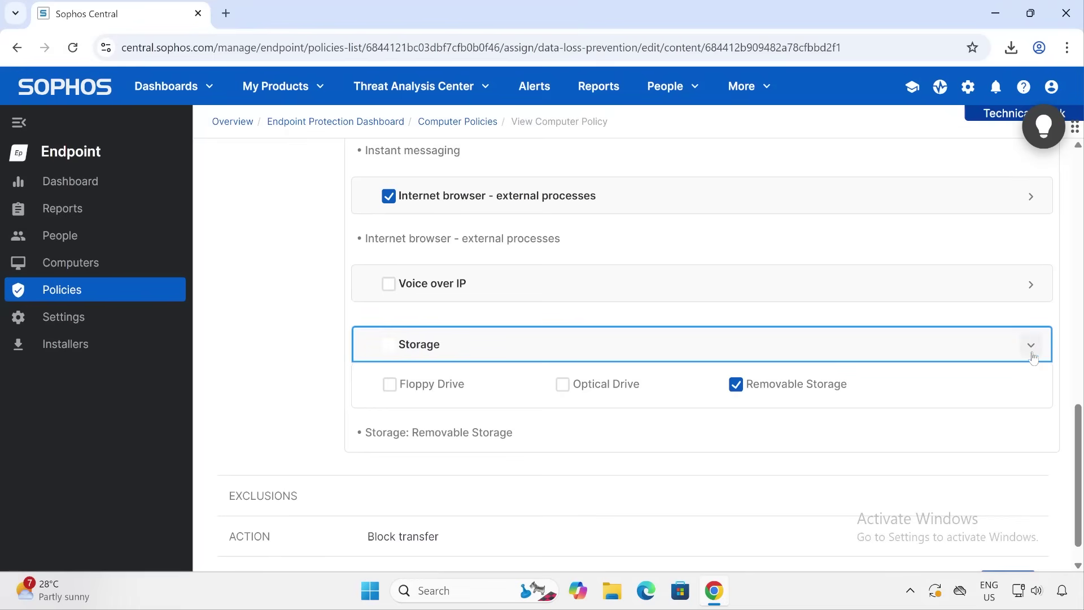
{"action": "left_click", "coordinate": [660, 349]}
- Check the processes under Internet browser - external processes and exclude the whole Instant messaging group from the destinations
{"action": "scroll", "coordinate": [660, 349], "scroll_direction": "up", "scroll_amount": 3}
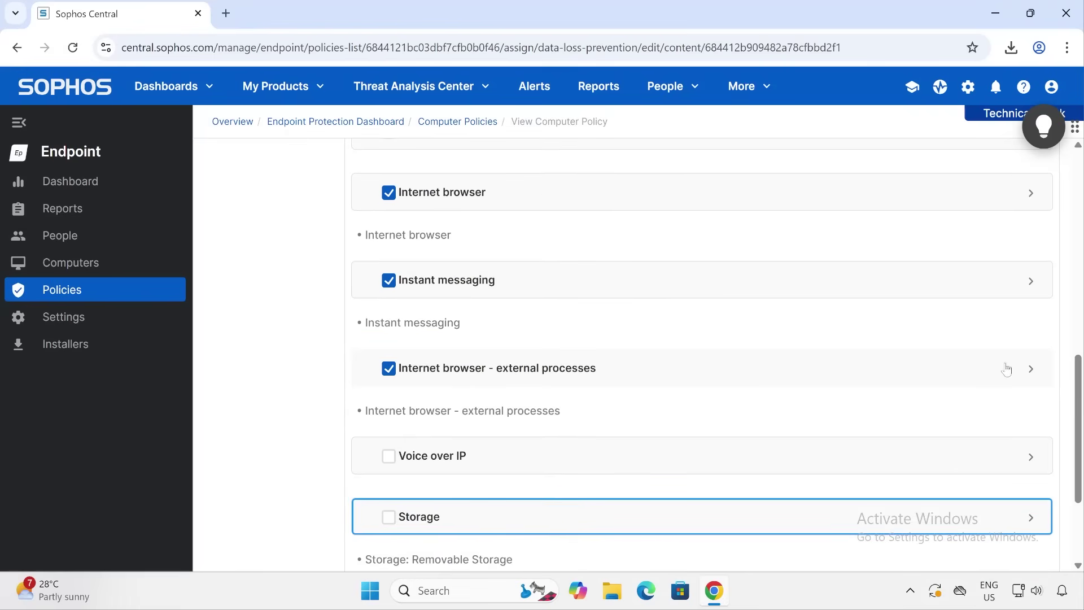
{"action": "left_click", "coordinate": [1032, 367]}
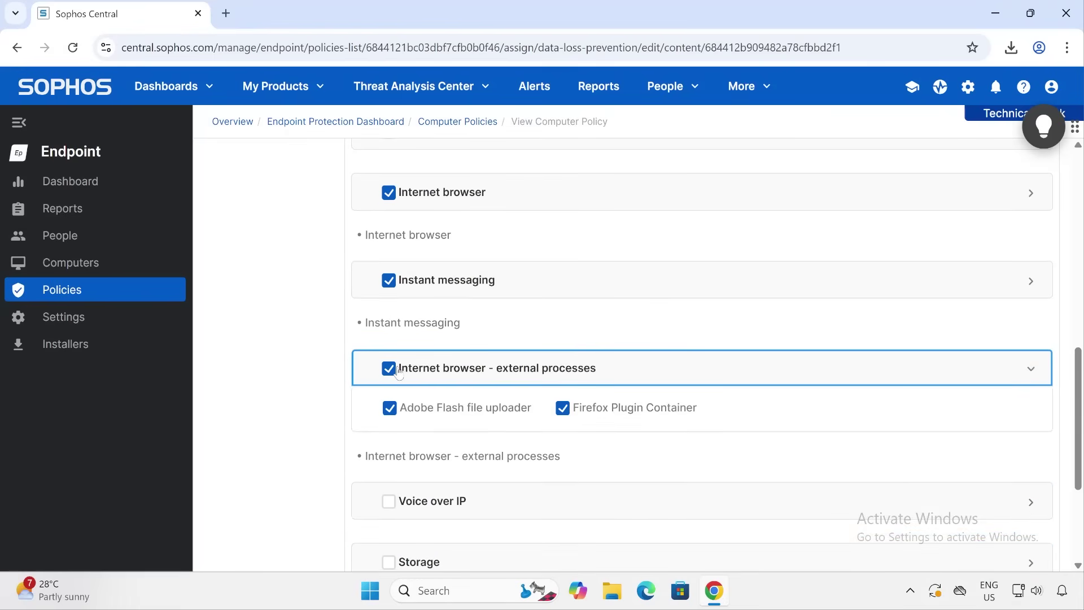
{"action": "left_click", "coordinate": [1031, 368]}
{"action": "scroll", "coordinate": [827, 389], "scroll_direction": "up", "scroll_amount": 3}
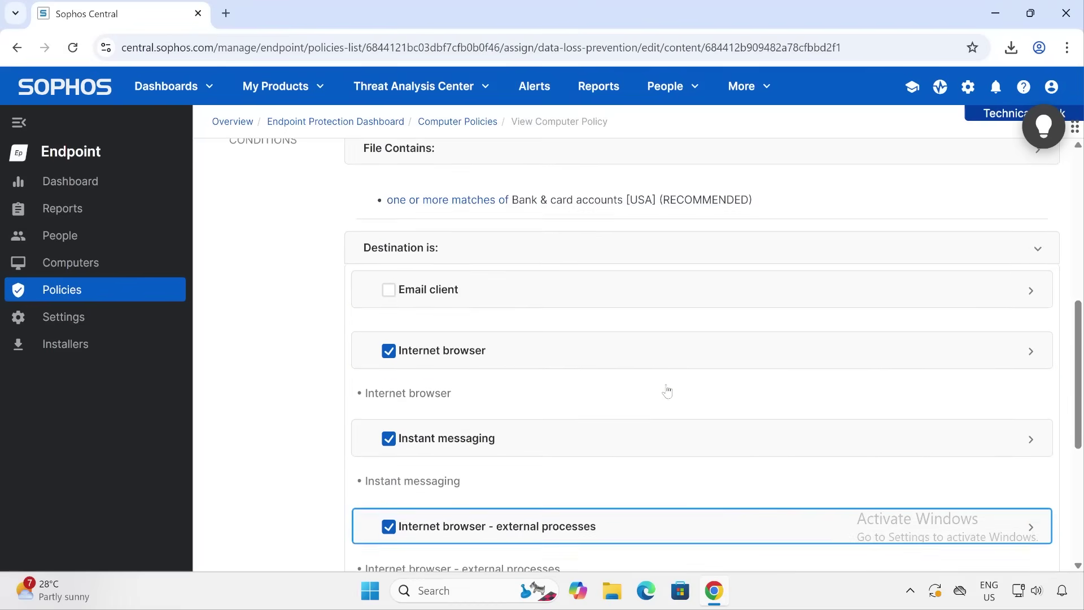
{"action": "left_click", "coordinate": [1030, 440]}
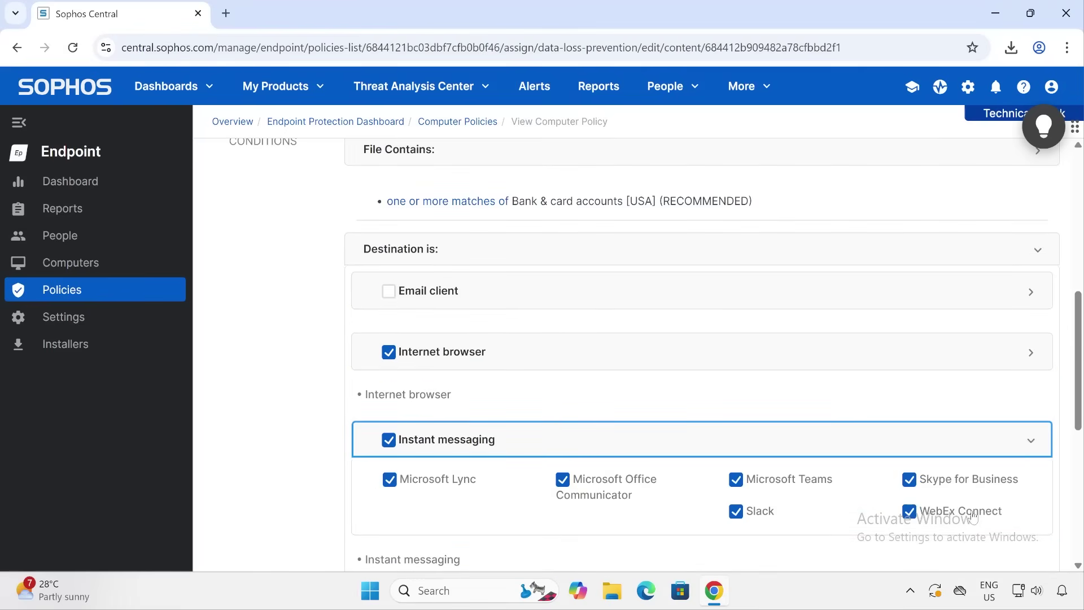
{"action": "scroll", "coordinate": [812, 478], "scroll_direction": "down", "scroll_amount": 2}
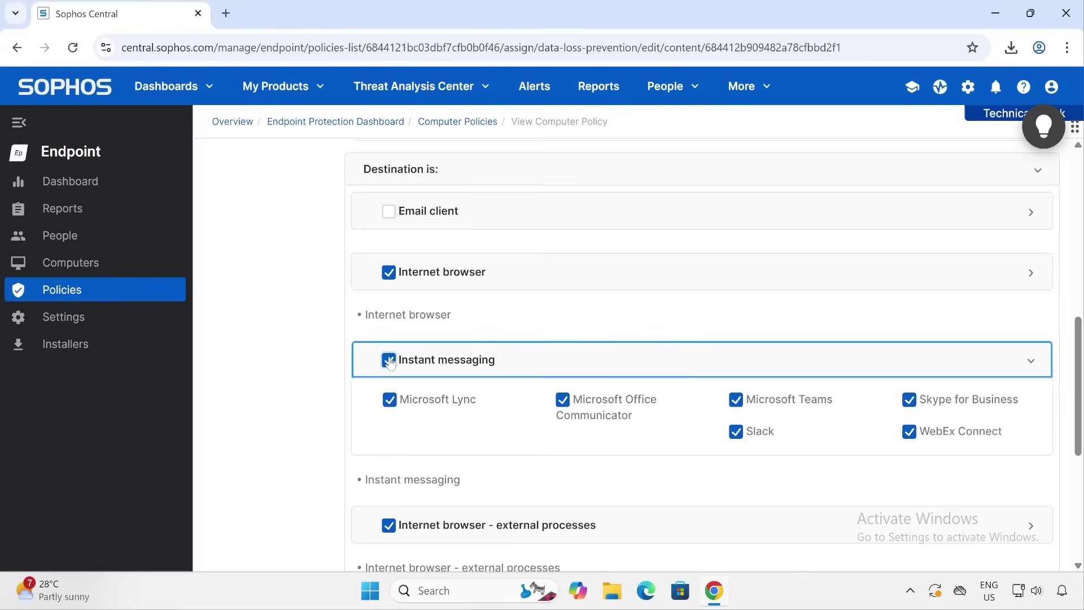
{"action": "left_click", "coordinate": [389, 360]}
{"action": "left_click", "coordinate": [1031, 362]}
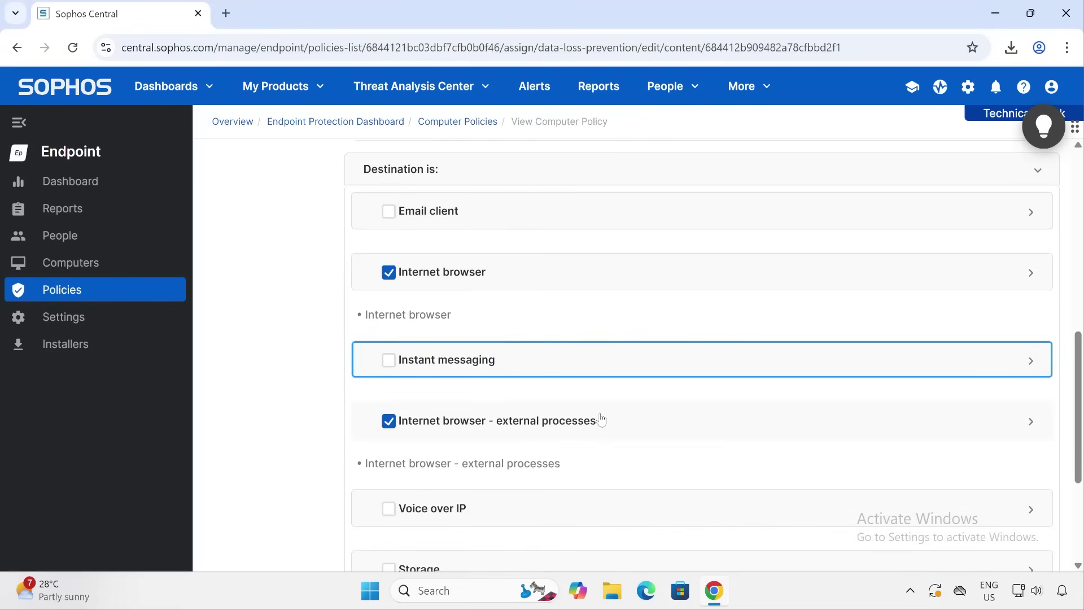
- Examine which browsers the Internet browser destination covers, keeping the whole group selected
{"action": "scroll", "coordinate": [601, 420], "scroll_direction": "up", "scroll_amount": 2}
{"action": "left_click", "coordinate": [1032, 354]}
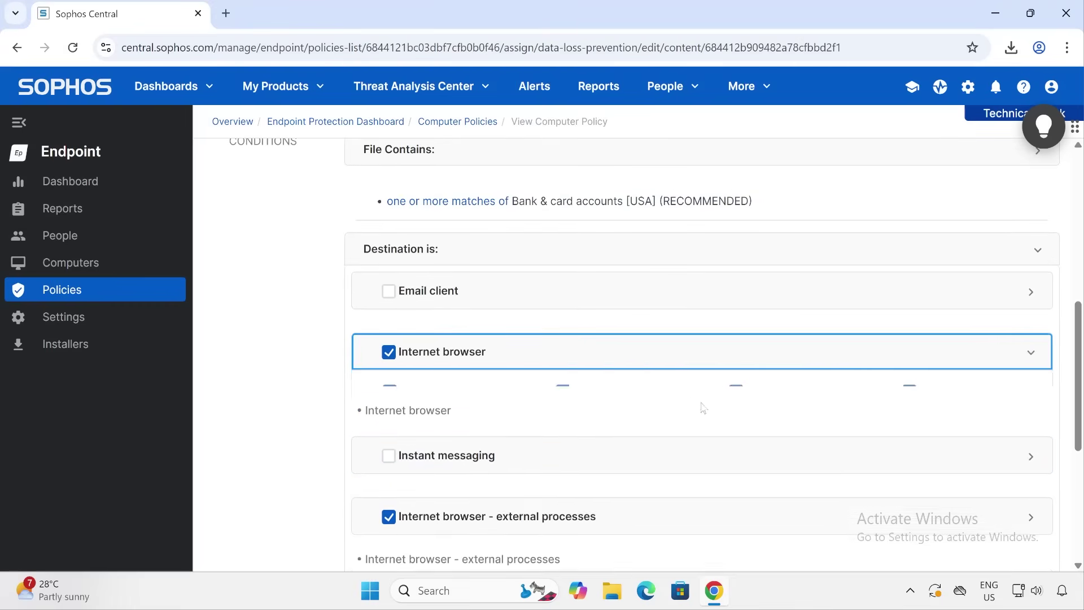
{"action": "scroll", "coordinate": [546, 434], "scroll_direction": "down", "scroll_amount": 2}
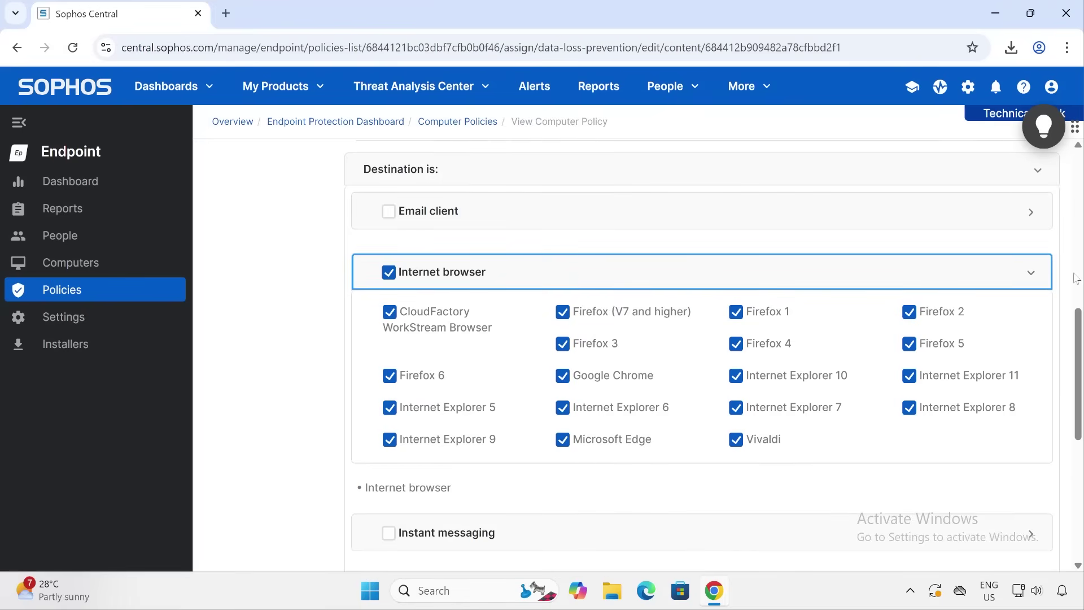
{"action": "left_click", "coordinate": [1031, 273]}
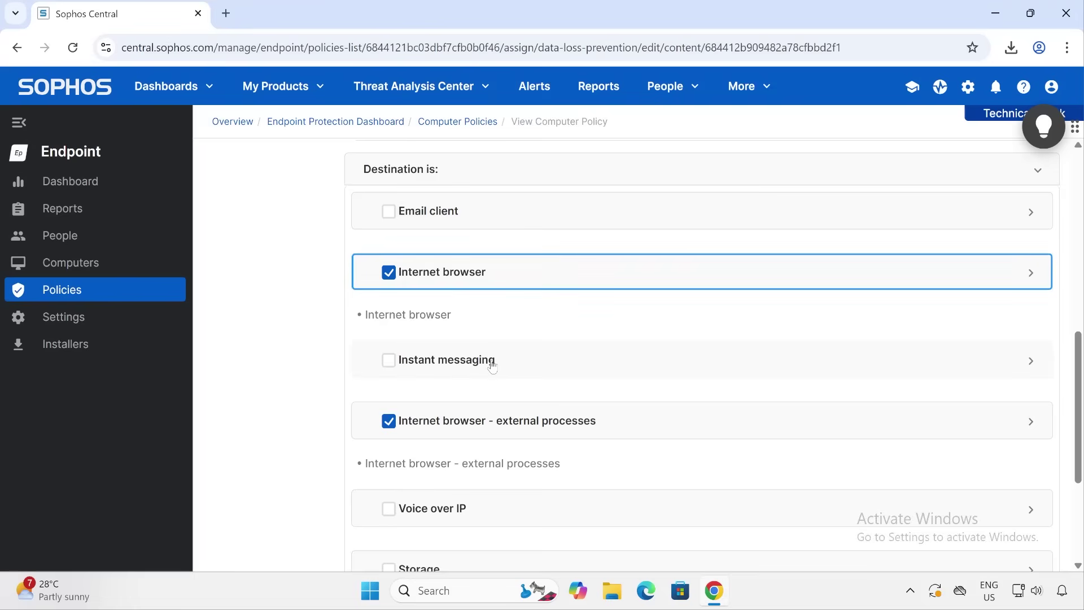
{"action": "scroll", "coordinate": [500, 384], "scroll_direction": "down", "scroll_amount": 4}
- Expand the File Contains condition and examine the available content control lists, including the details of Bank & card accounts [Australia]
{"action": "scroll", "coordinate": [502, 387], "scroll_direction": "up", "scroll_amount": 7}
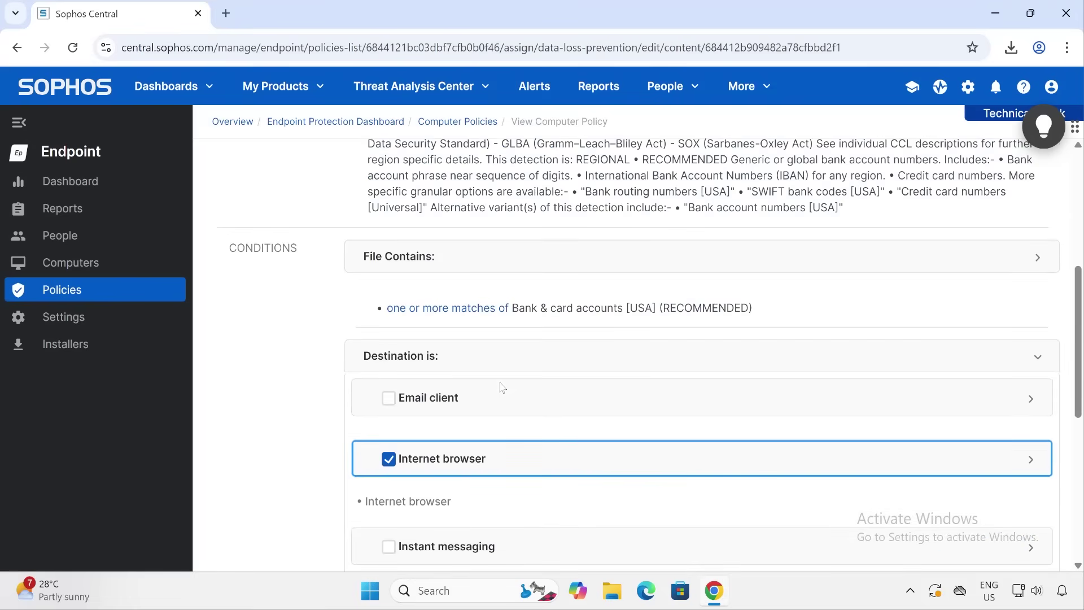
{"action": "left_click", "coordinate": [1040, 260]}
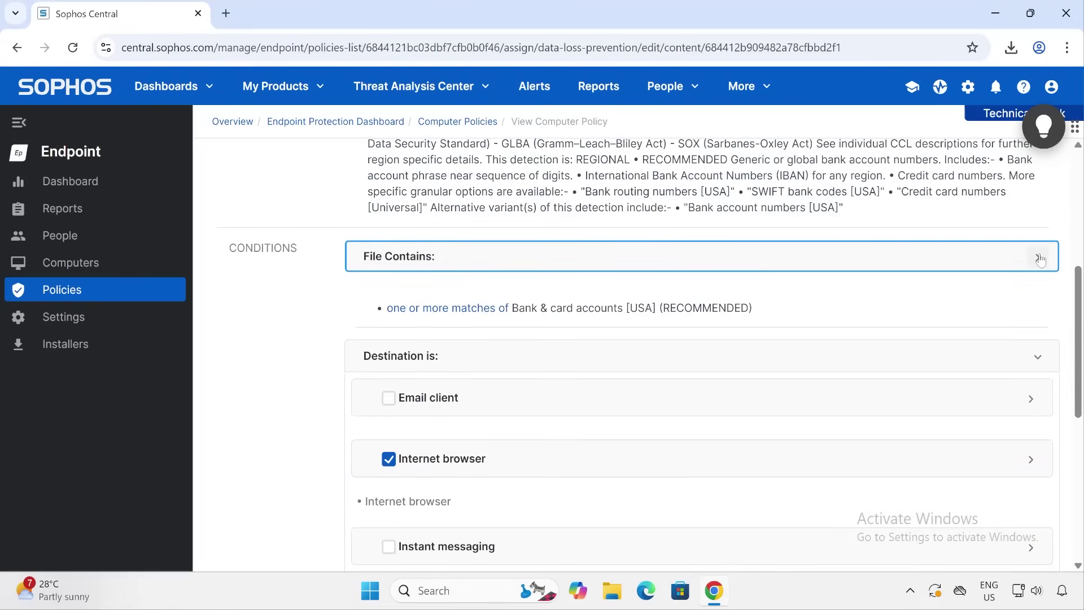
{"action": "left_click", "coordinate": [1040, 259]}
{"action": "scroll", "coordinate": [690, 385], "scroll_direction": "down", "scroll_amount": 3}
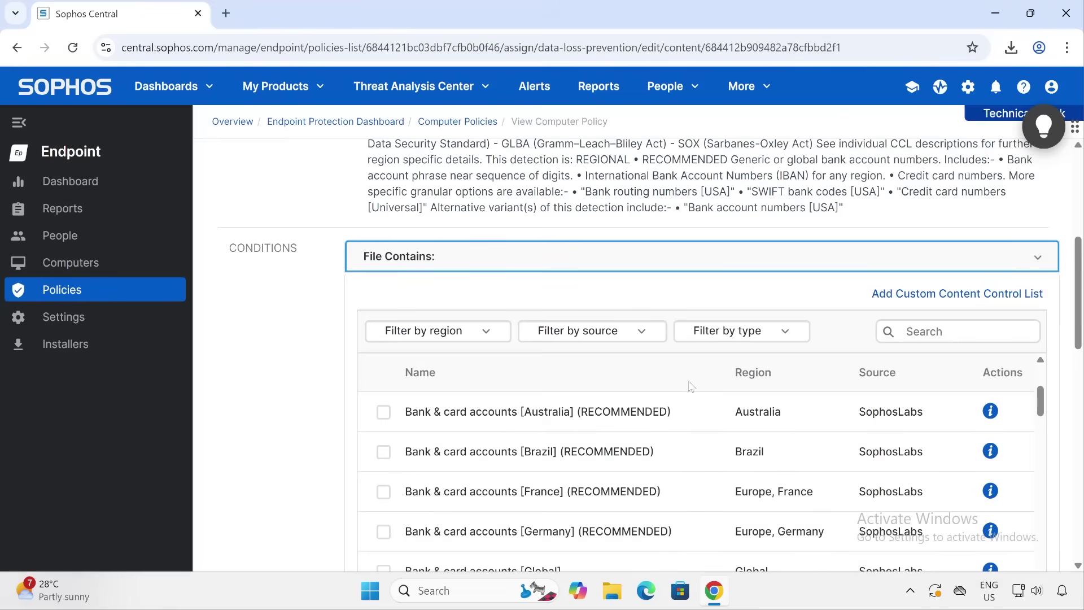
{"action": "scroll", "coordinate": [690, 385], "scroll_direction": "up", "scroll_amount": 3}
{"action": "scroll", "coordinate": [324, 310], "scroll_direction": "down", "scroll_amount": 1}
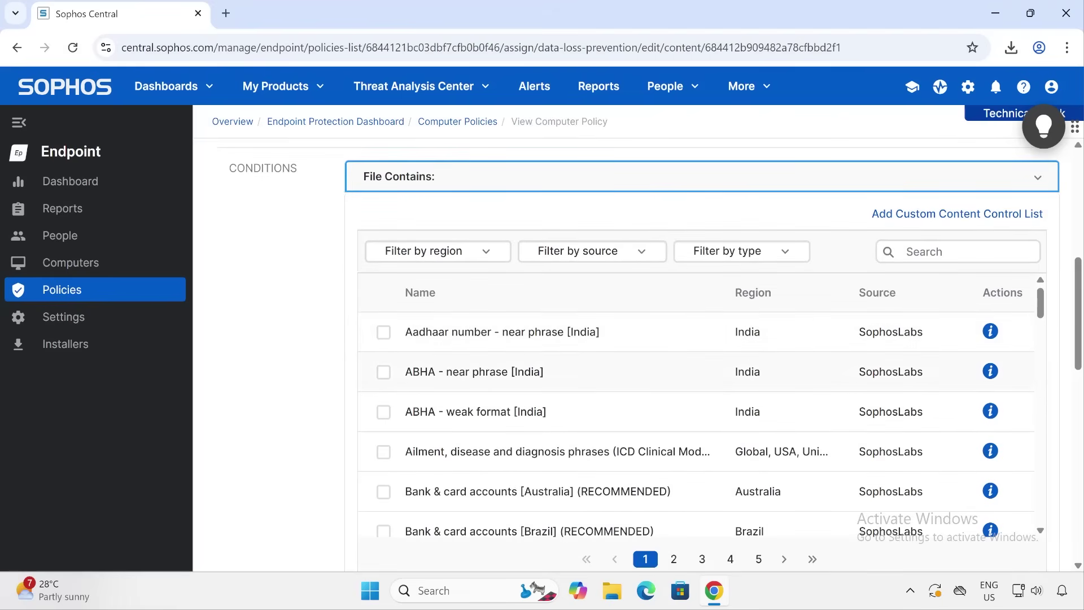
{"action": "scroll", "coordinate": [573, 427], "scroll_direction": "down", "scroll_amount": 1}
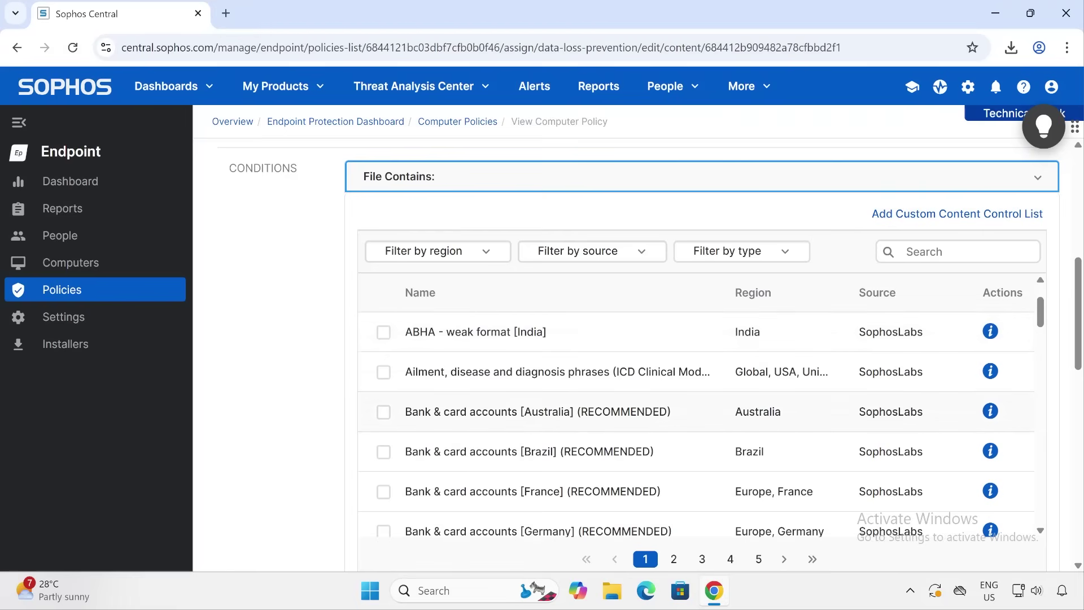
{"action": "mouse_move", "coordinate": [993, 412]}
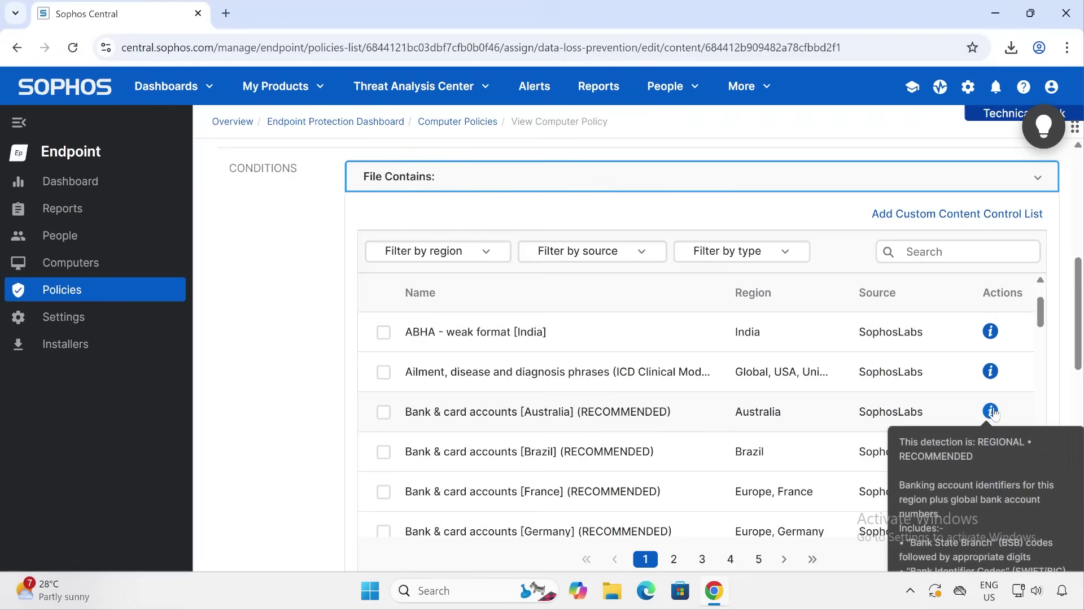
- Look through the bank and card account content control lists and add Aadhaar number - near phrase [India] to the File Contains condition
{"action": "scroll", "coordinate": [726, 406], "scroll_direction": "down", "scroll_amount": 1}
{"action": "scroll", "coordinate": [690, 384], "scroll_direction": "up", "scroll_amount": 4}
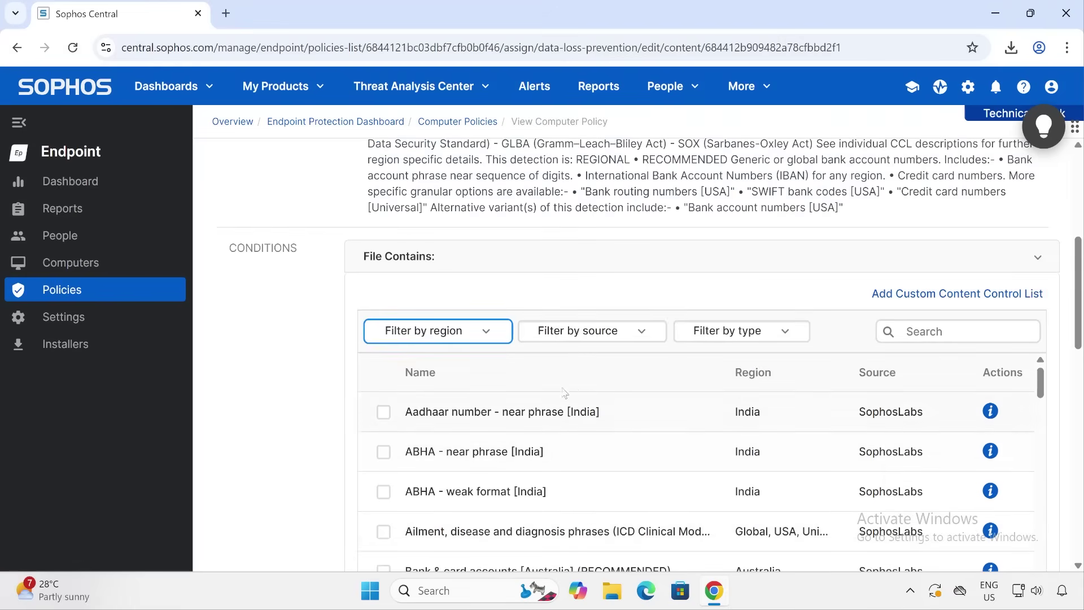
{"action": "scroll", "coordinate": [696, 398], "scroll_direction": "down", "scroll_amount": 2}
{"action": "scroll", "coordinate": [660, 262], "scroll_direction": "down", "scroll_amount": 2}
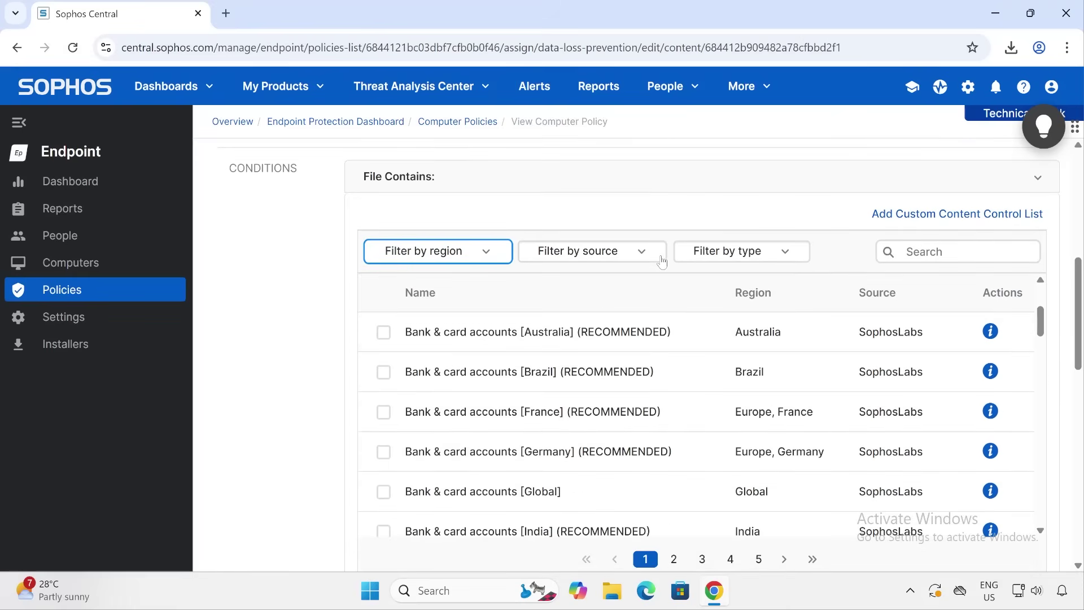
{"action": "scroll", "coordinate": [551, 392], "scroll_direction": "down", "scroll_amount": 1}
{"action": "scroll", "coordinate": [550, 392], "scroll_direction": "down", "scroll_amount": 5}
{"action": "scroll", "coordinate": [550, 391], "scroll_direction": "up", "scroll_amount": 2}
{"action": "left_click", "coordinate": [550, 391]}
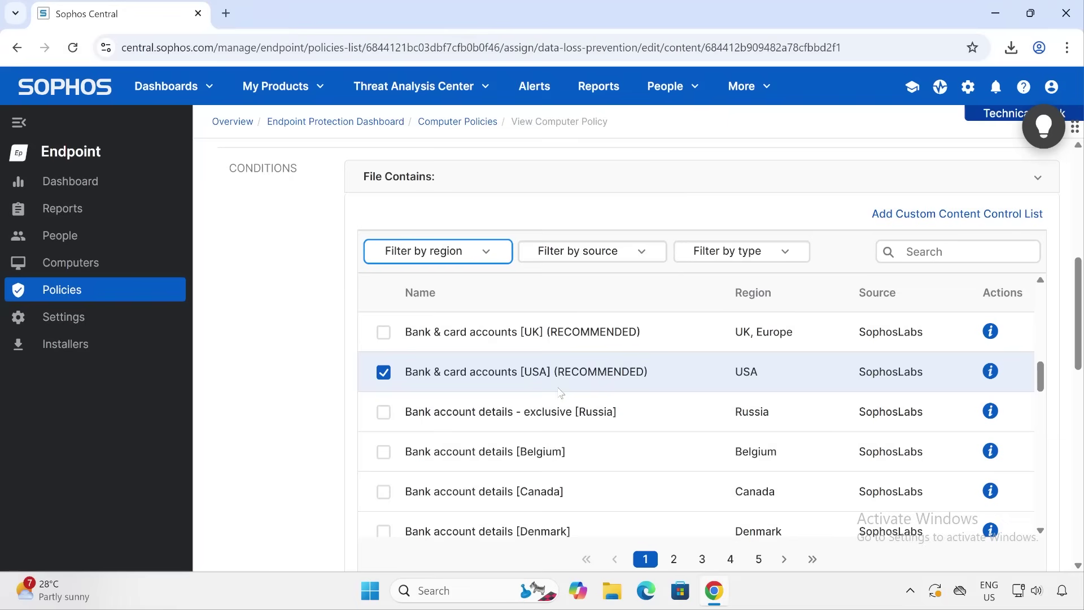
{"action": "scroll", "coordinate": [561, 391], "scroll_direction": "up", "scroll_amount": 10}
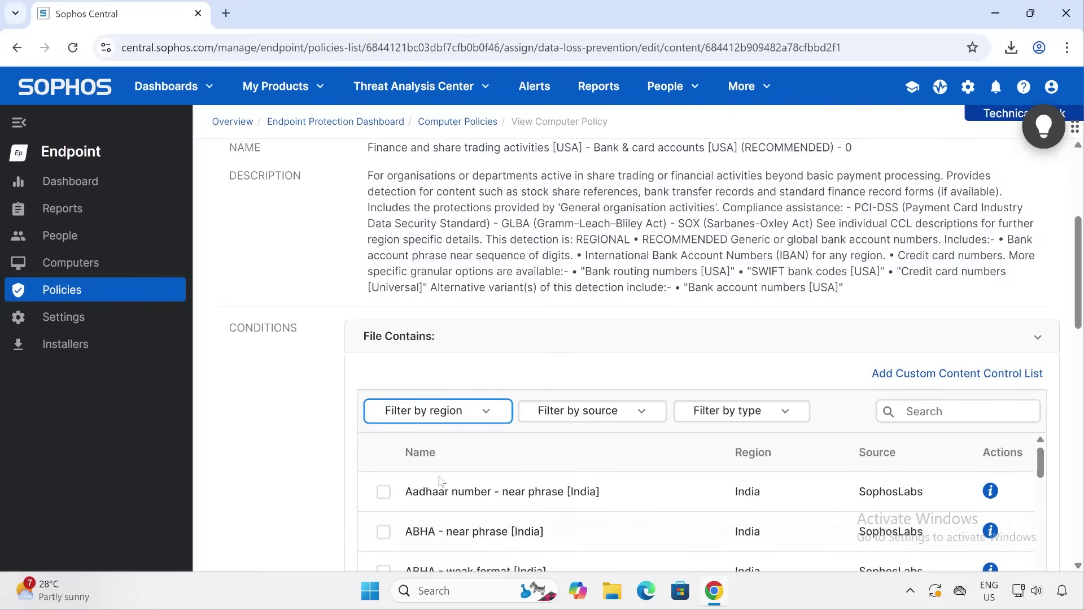
{"action": "left_click", "coordinate": [383, 491]}
- Review the rule's remaining content control lists and its overall configuration, and finish editing the rule
{"action": "scroll", "coordinate": [491, 496], "scroll_direction": "down", "scroll_amount": 3}
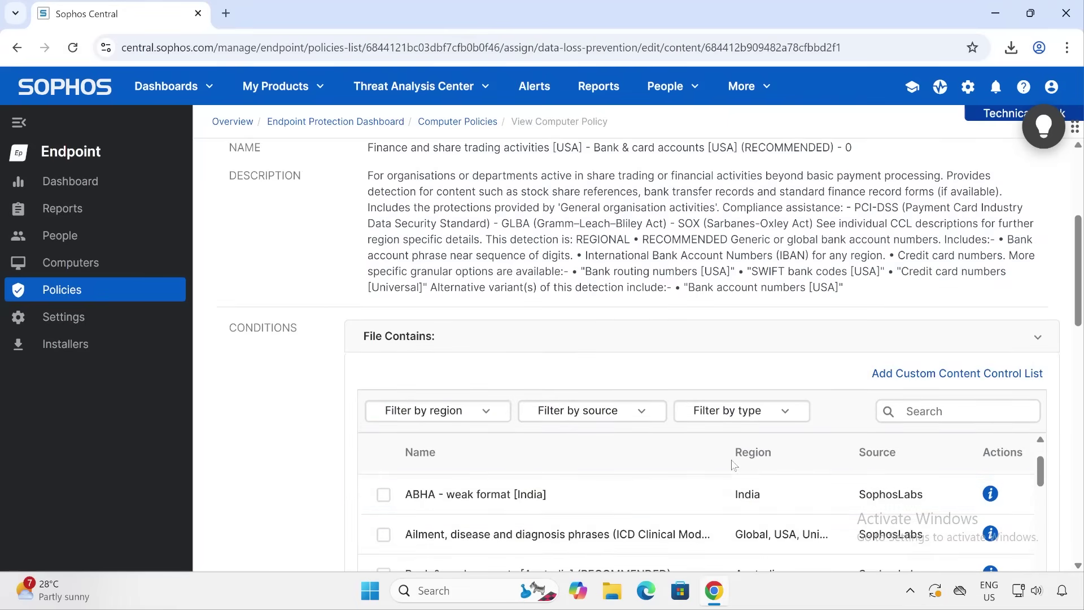
{"action": "scroll", "coordinate": [494, 346], "scroll_direction": "down", "scroll_amount": 15}
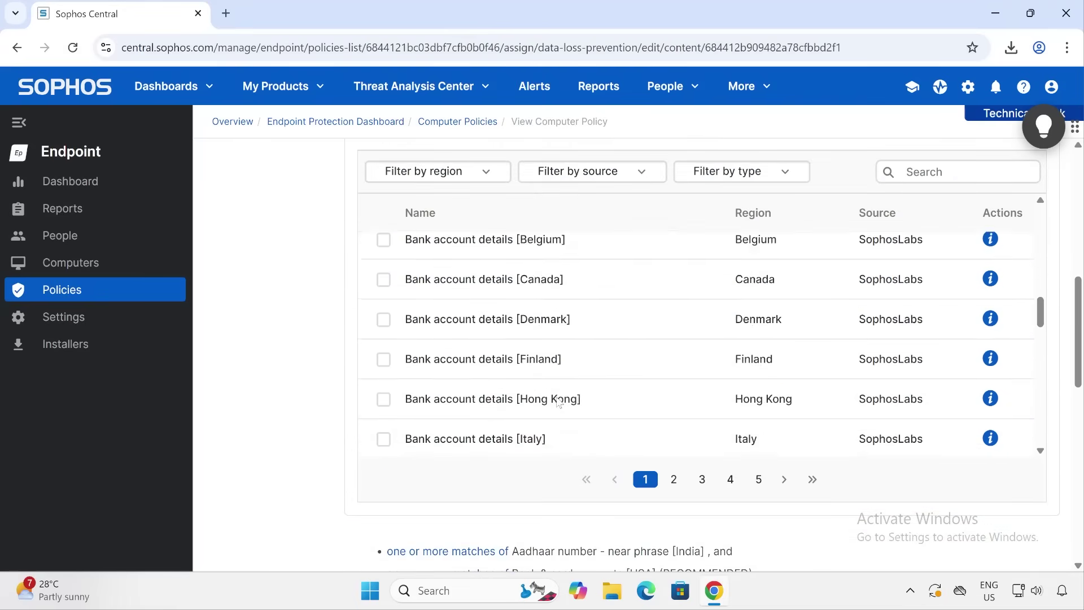
{"action": "scroll", "coordinate": [557, 401], "scroll_direction": "down", "scroll_amount": 8}
{"action": "scroll", "coordinate": [704, 374], "scroll_direction": "up", "scroll_amount": 15}
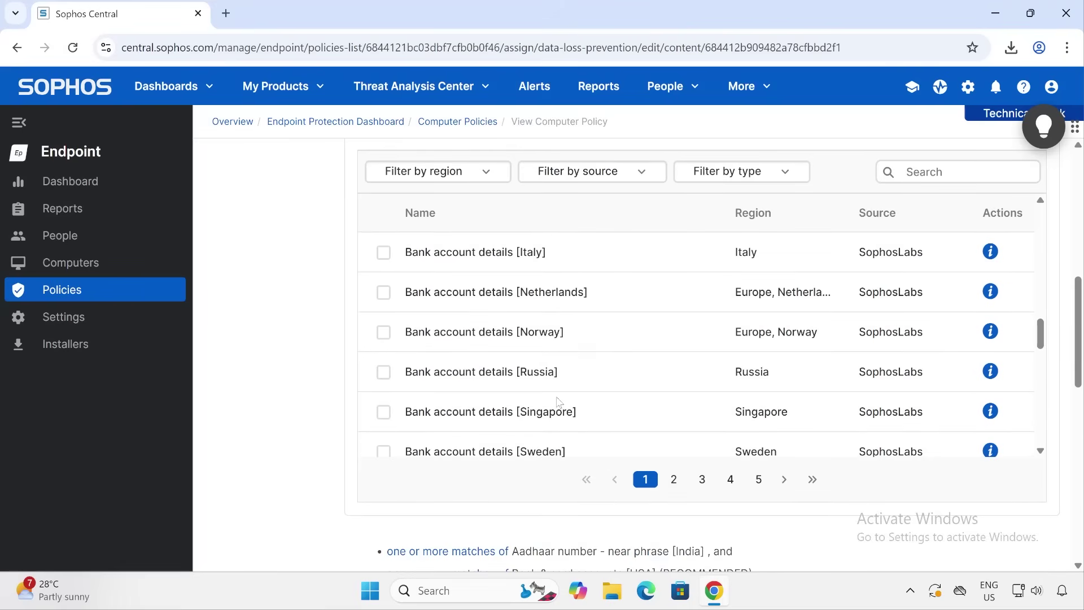
{"action": "scroll", "coordinate": [704, 373], "scroll_direction": "up", "scroll_amount": 10}
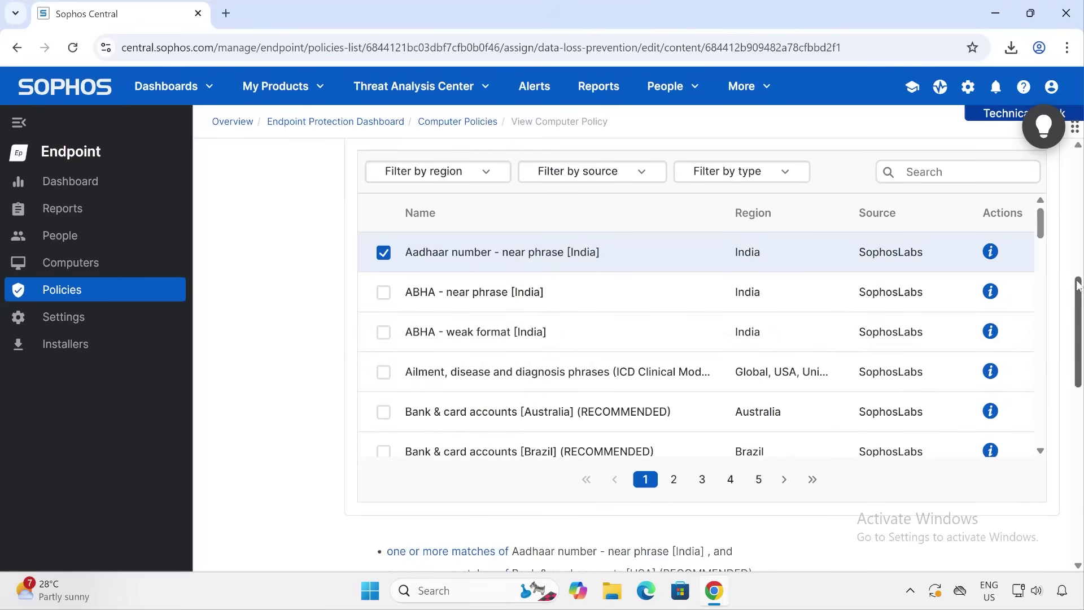
{"action": "scroll", "coordinate": [1067, 292], "scroll_direction": "down", "scroll_amount": 5}
{"action": "scroll", "coordinate": [1056, 298], "scroll_direction": "up", "scroll_amount": 15}
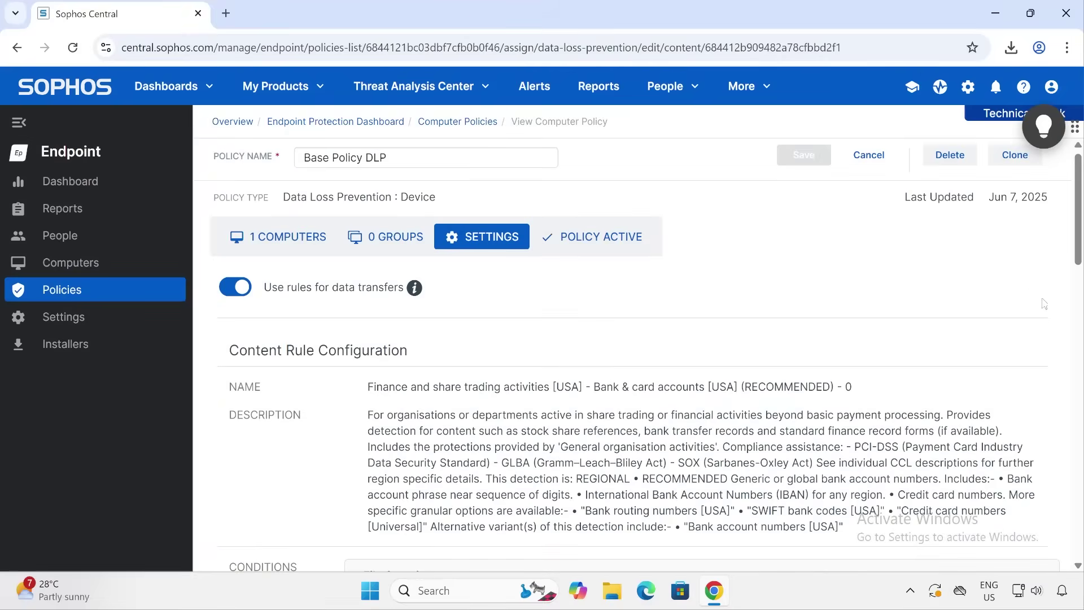
{"action": "scroll", "coordinate": [1012, 386], "scroll_direction": "down", "scroll_amount": 20}
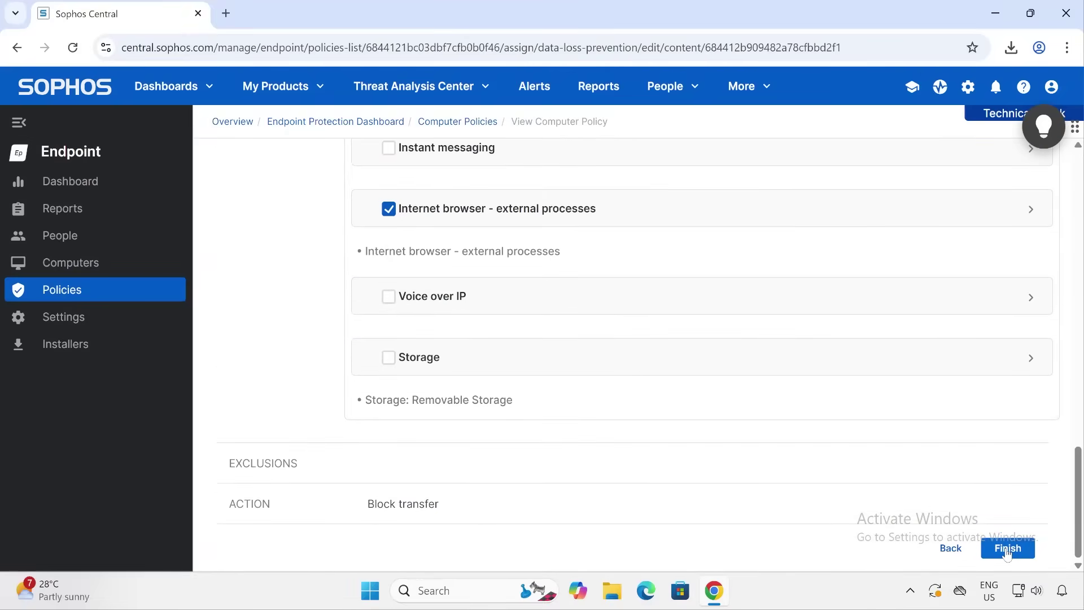
{"action": "left_click", "coordinate": [1007, 551]}
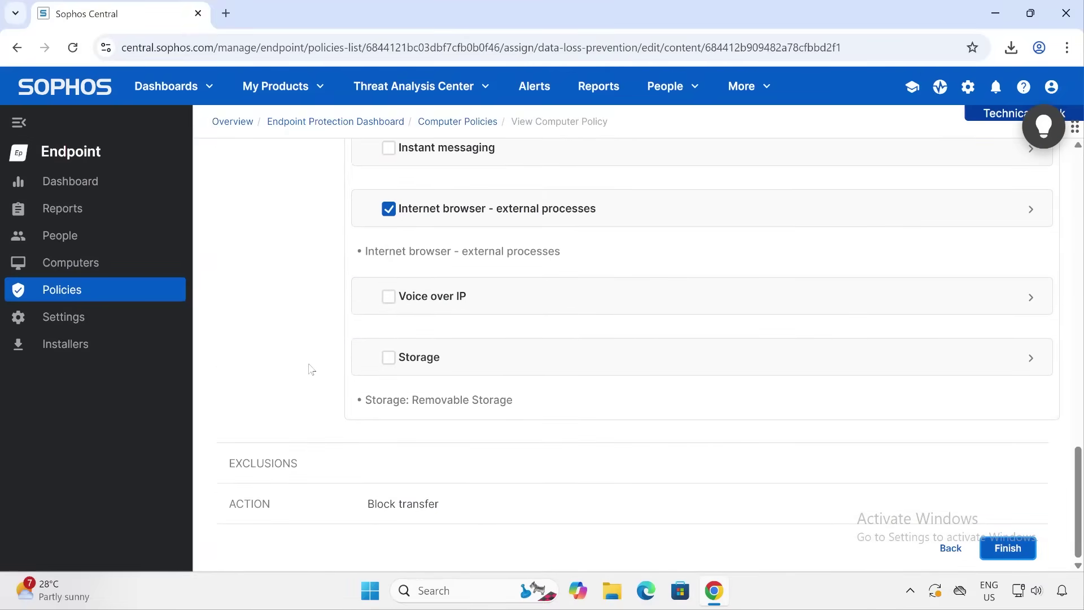
{"action": "scroll", "coordinate": [310, 369], "scroll_direction": "up", "scroll_amount": 10}
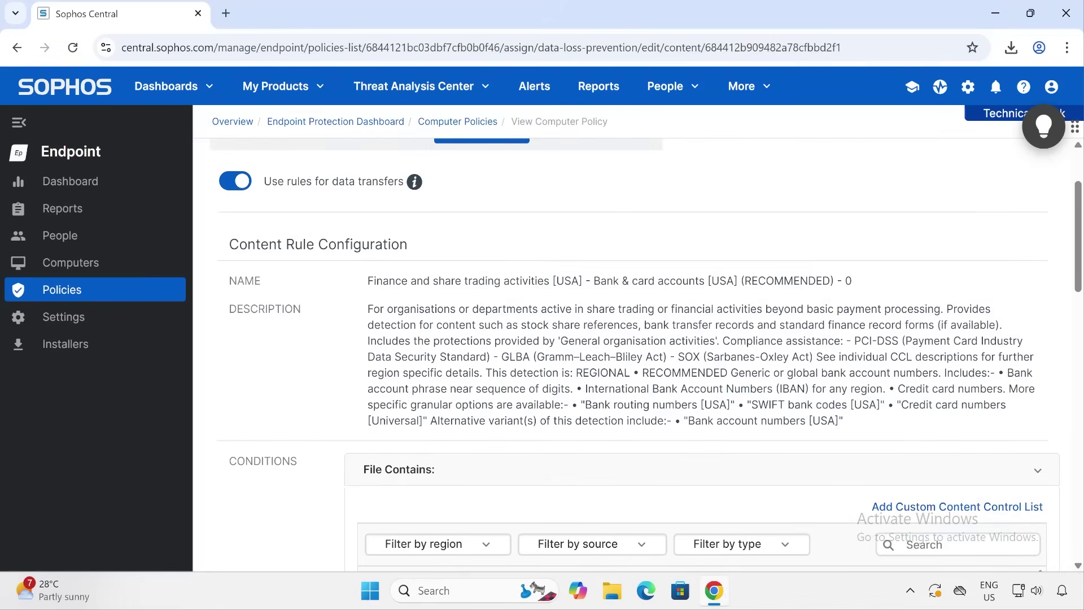
{"action": "scroll", "coordinate": [285, 409], "scroll_direction": "down", "scroll_amount": 15}
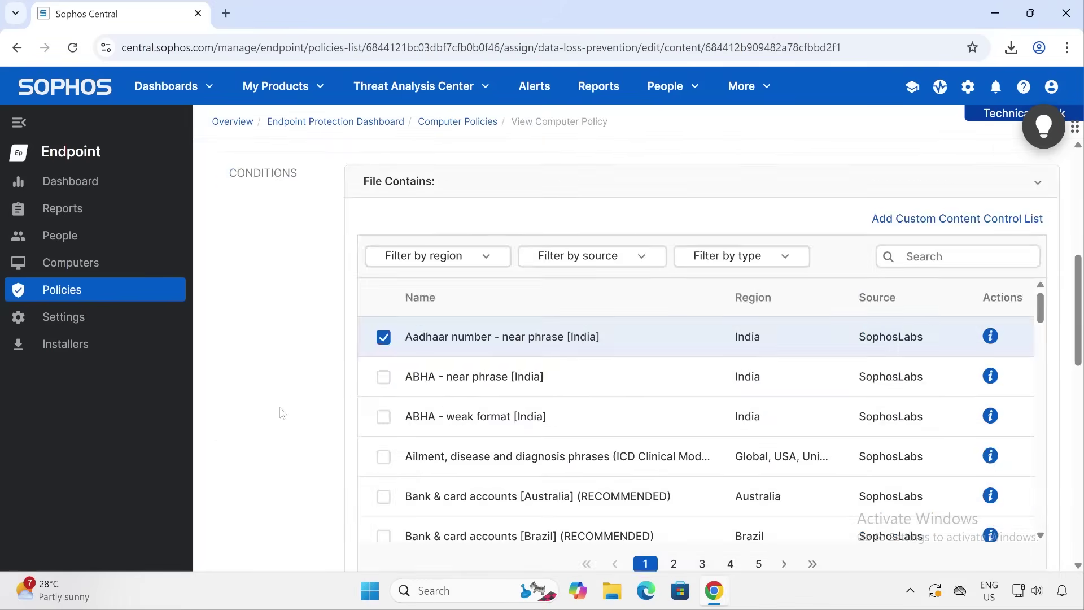
{"action": "left_click", "coordinate": [1005, 547]}
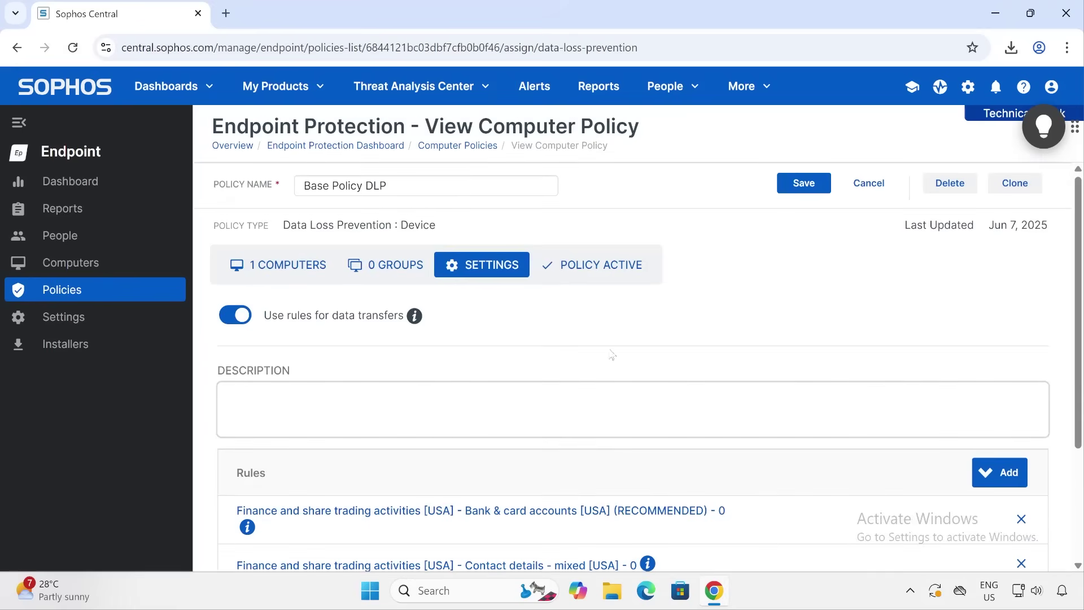
- Remove the Finance and share trading activities [USA] - Contact details - mixed [USA] rule from the policy
{"action": "scroll", "coordinate": [513, 348], "scroll_direction": "down", "scroll_amount": 3}
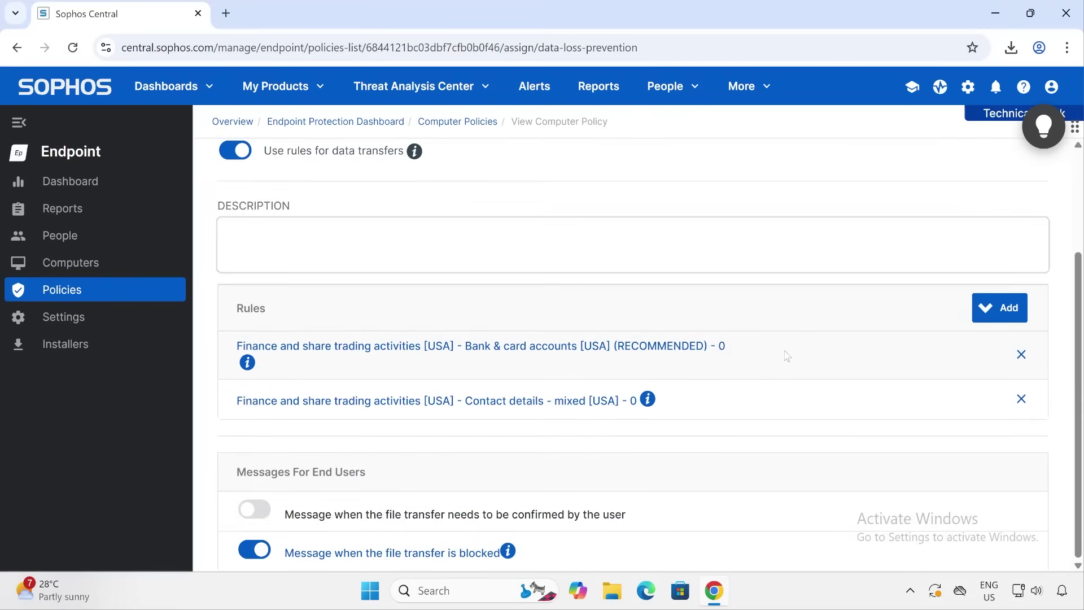
{"action": "left_click", "coordinate": [1023, 402]}
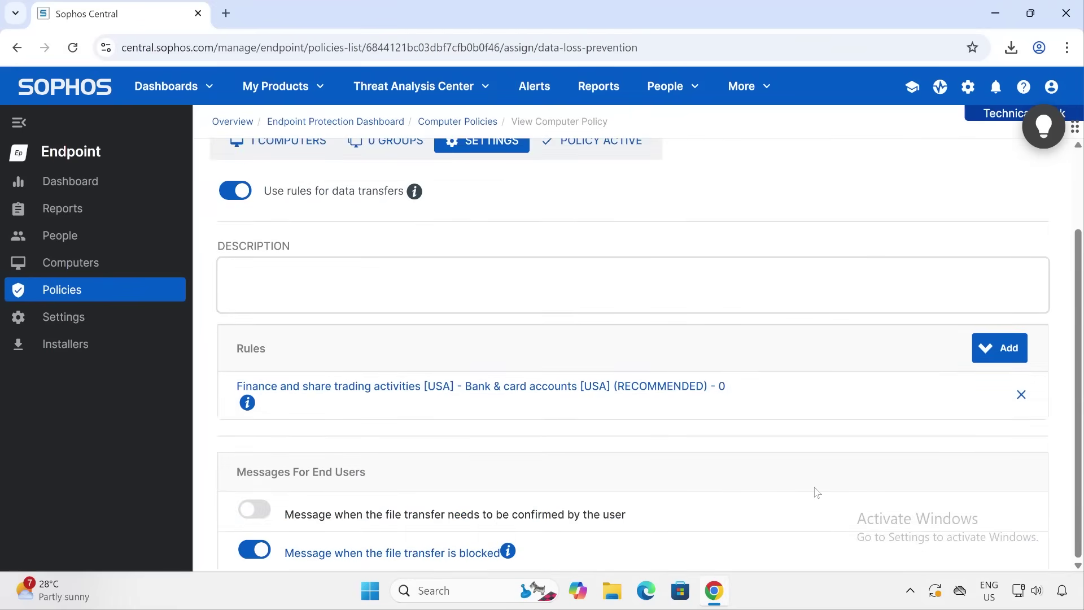
{"action": "scroll", "coordinate": [816, 491], "scroll_direction": "up", "scroll_amount": 3}
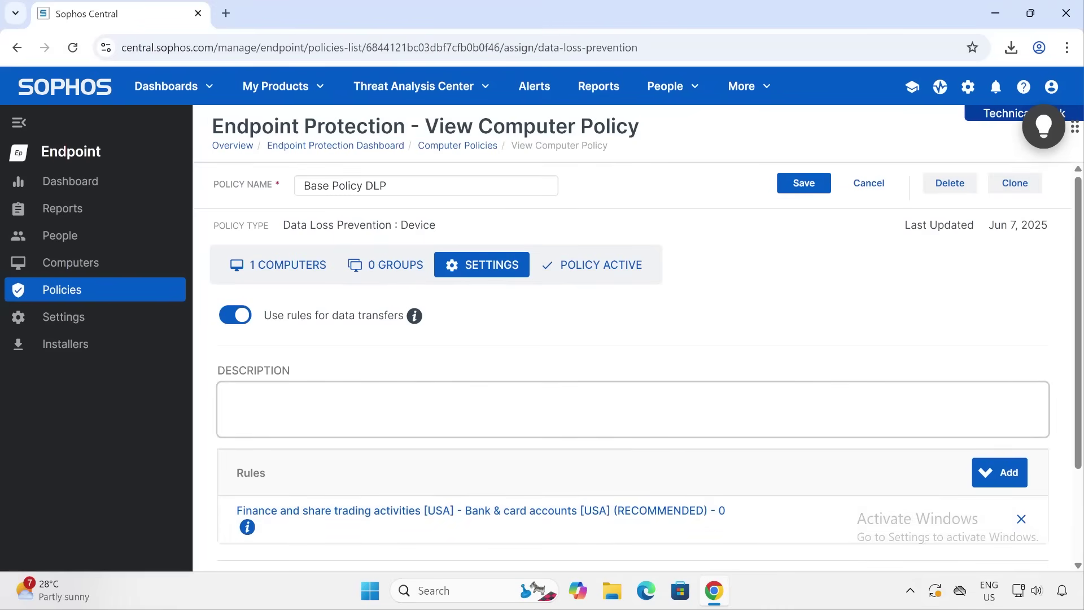
- Open the configuration of the Bank & card accounts [USA] rule and check the content matches listed under File Contains
{"action": "left_click", "coordinate": [486, 511]}
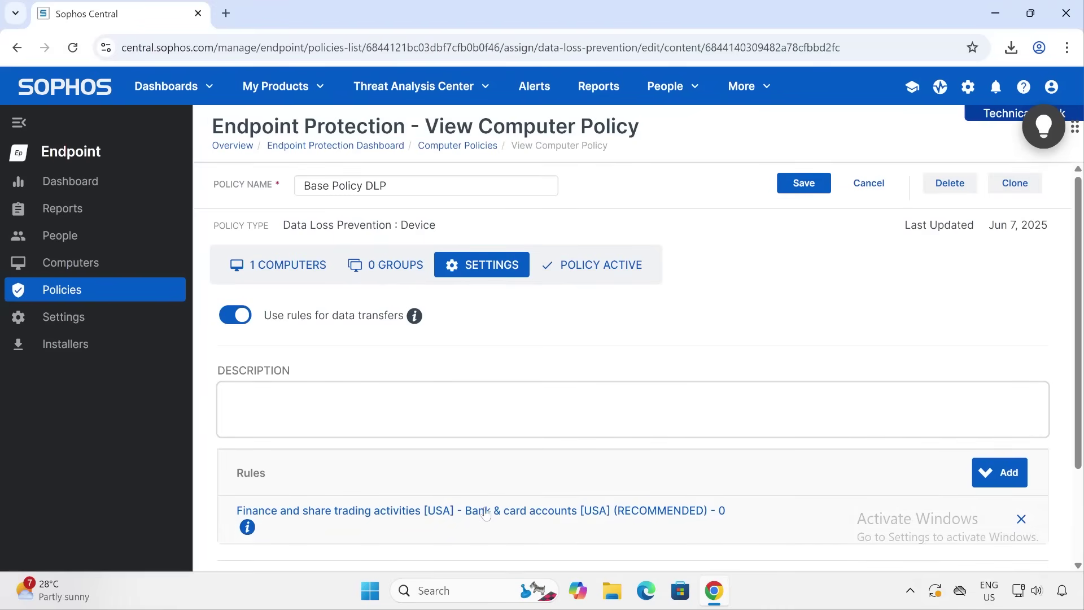
{"action": "scroll", "coordinate": [239, 444], "scroll_direction": "down", "scroll_amount": 6}
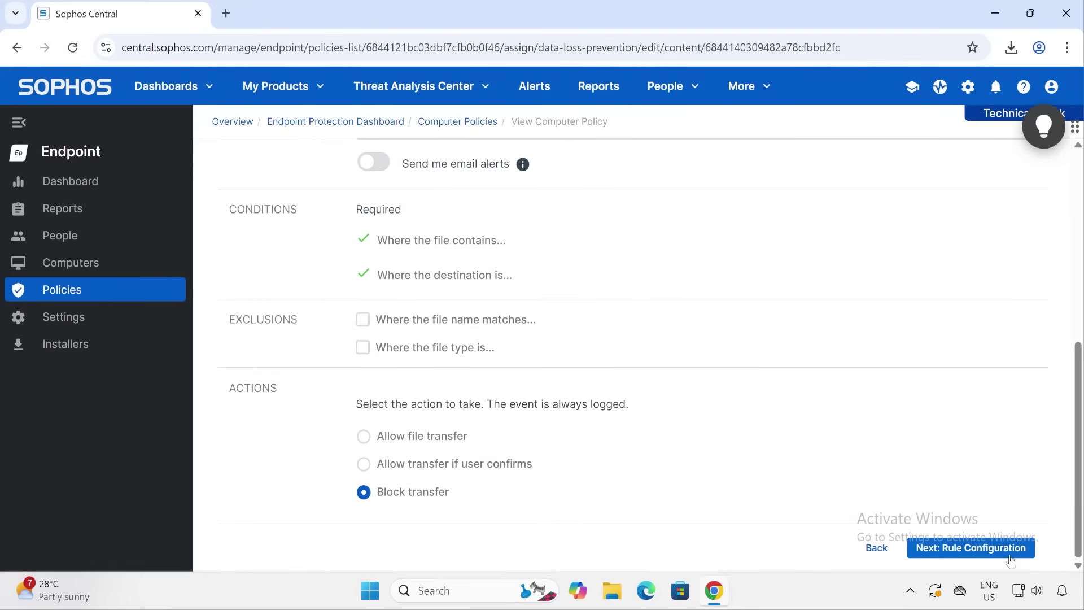
{"action": "left_click", "coordinate": [1010, 552]}
{"action": "left_click_drag", "start_coordinate": [513, 252], "coordinate": [666, 252]}
{"action": "double_click", "coordinate": [542, 274]}
{"action": "left_click_drag", "start_coordinate": [542, 275], "coordinate": [684, 274]}
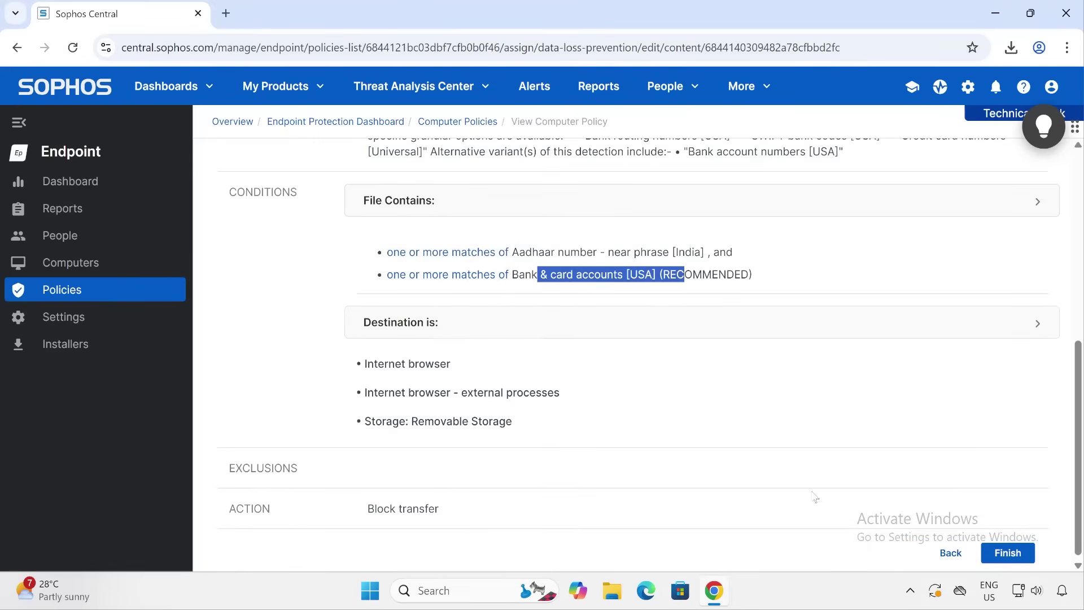
- Return to the rule's basic info and rename it "Finance and share trading activities [USA] - Bank & Aadhar Number"
{"action": "left_click", "coordinate": [950, 552]}
{"action": "scroll", "coordinate": [558, 374], "scroll_direction": "up", "scroll_amount": 7}
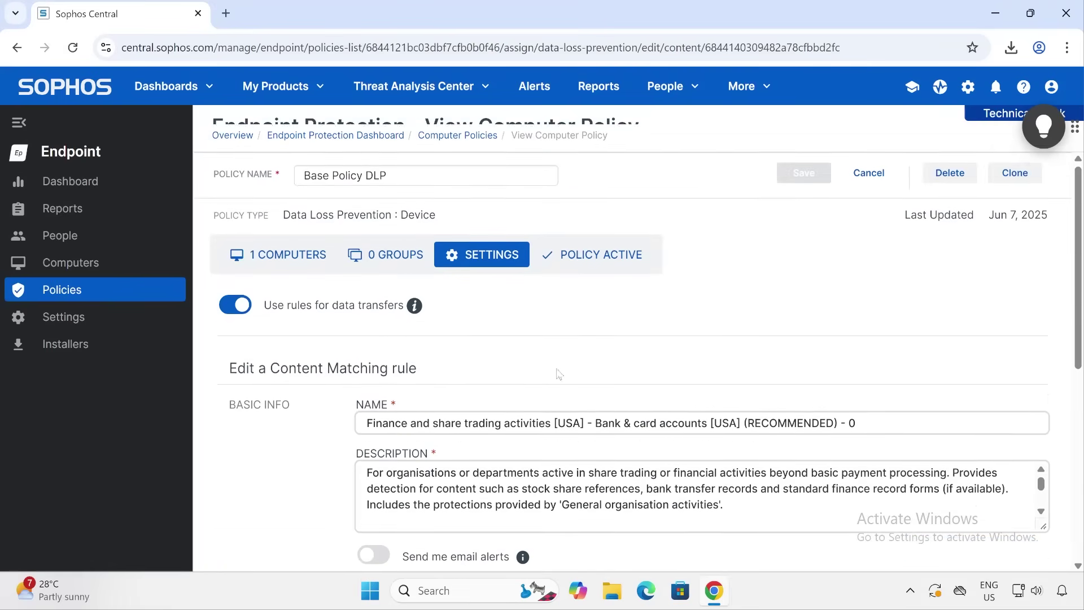
{"action": "scroll", "coordinate": [559, 374], "scroll_direction": "up", "scroll_amount": 1}
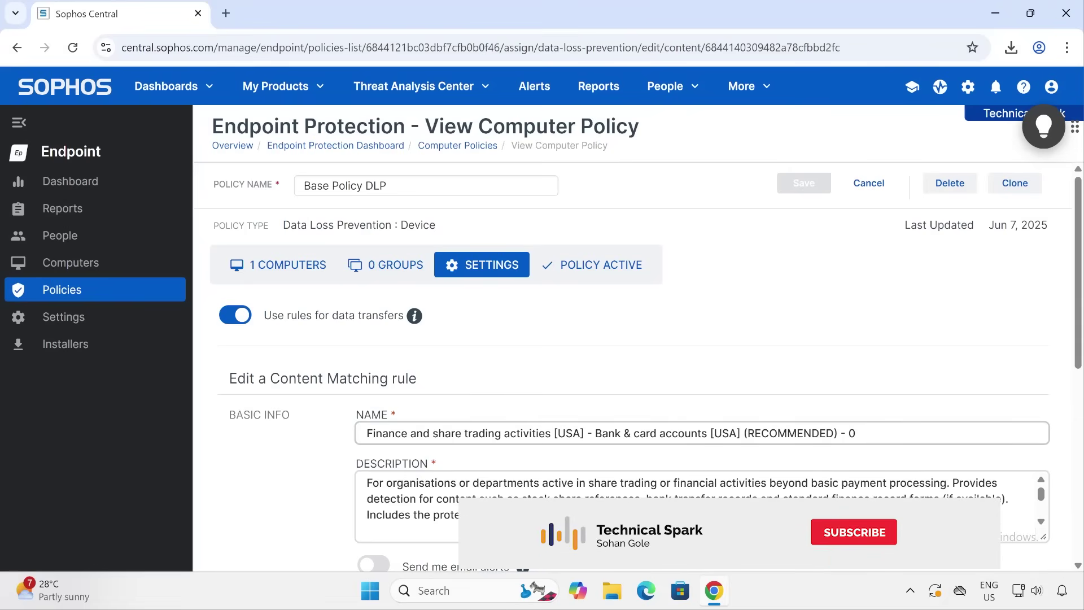
{"action": "left_click_drag", "start_coordinate": [634, 433], "coordinate": [919, 405]}
{"action": "type", "text": "Aadhar Num"}
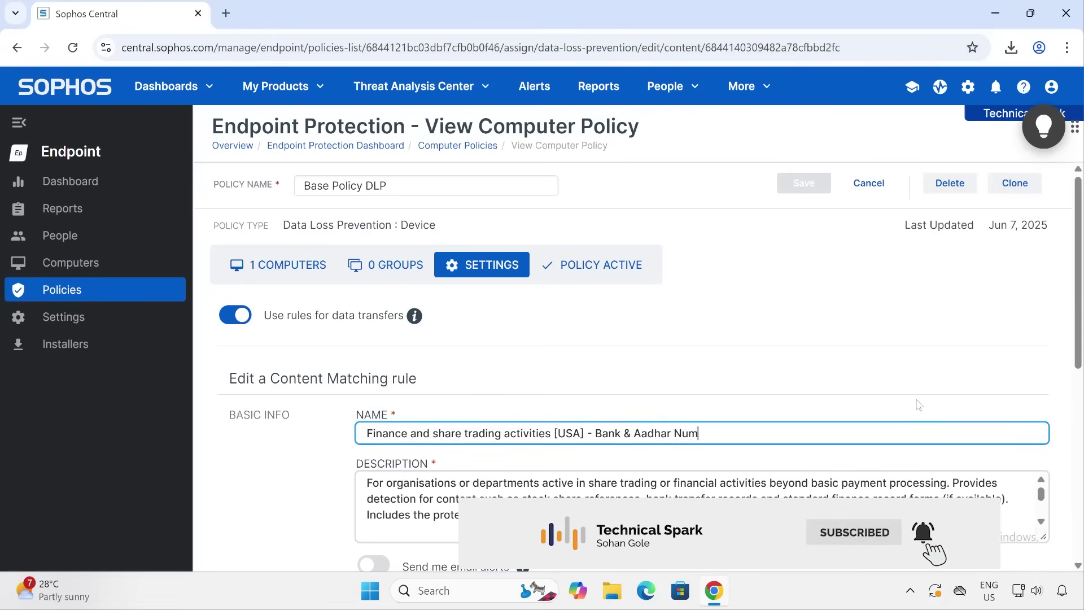
{"action": "type", "text": "ber"}
- Finish the renamed rule's configuration with its conditions and action kept, and save the Base Policy DLP policy
{"action": "scroll", "coordinate": [316, 381], "scroll_direction": "down", "scroll_amount": 3}
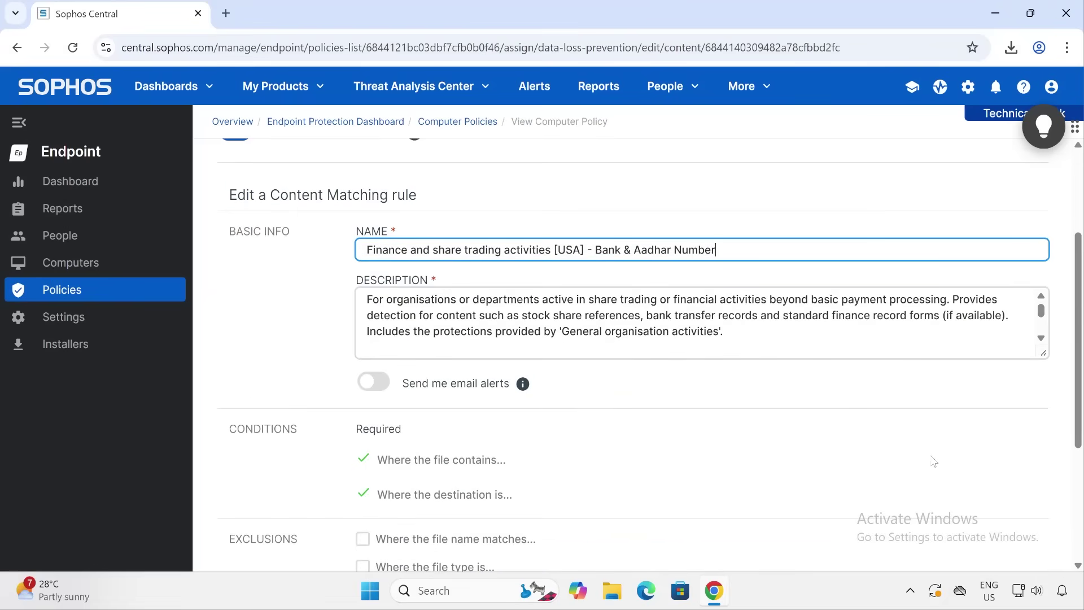
{"action": "scroll", "coordinate": [934, 461], "scroll_direction": "down", "scroll_amount": 4}
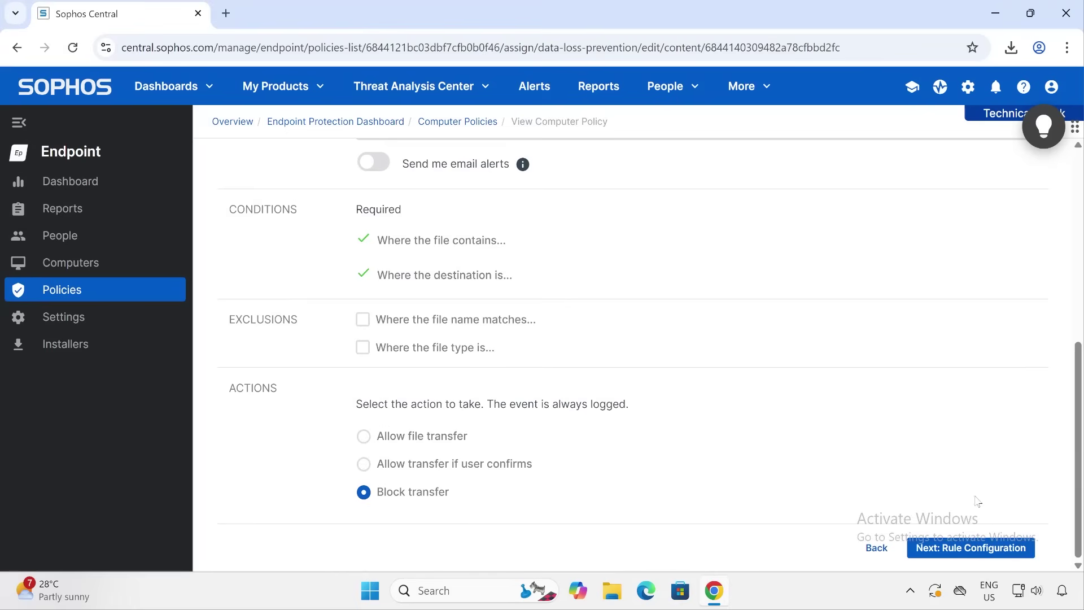
{"action": "left_click", "coordinate": [959, 550]}
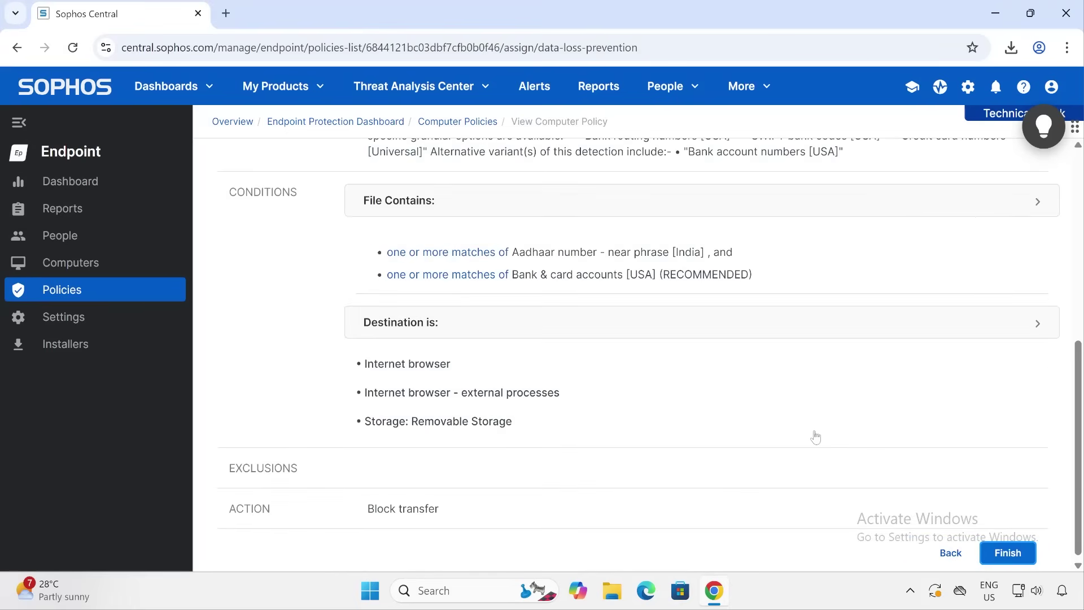
{"action": "left_click", "coordinate": [804, 183]}
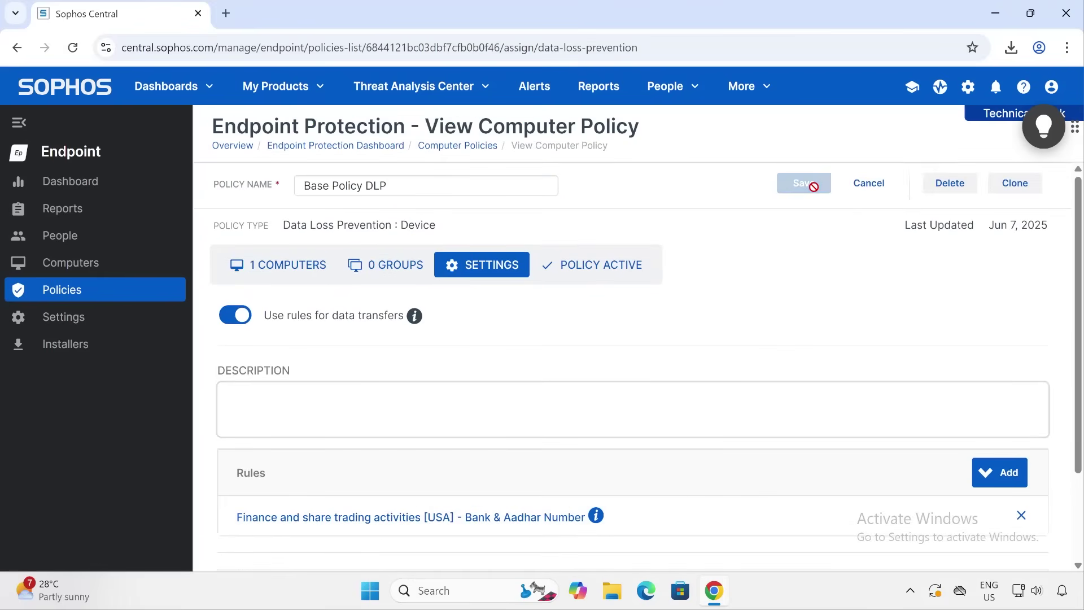
- Reopen Base Policy DLP from the Data Loss Prevention policies and display its rule settings
{"action": "scroll", "coordinate": [349, 467], "scroll_direction": "down", "scroll_amount": 6}
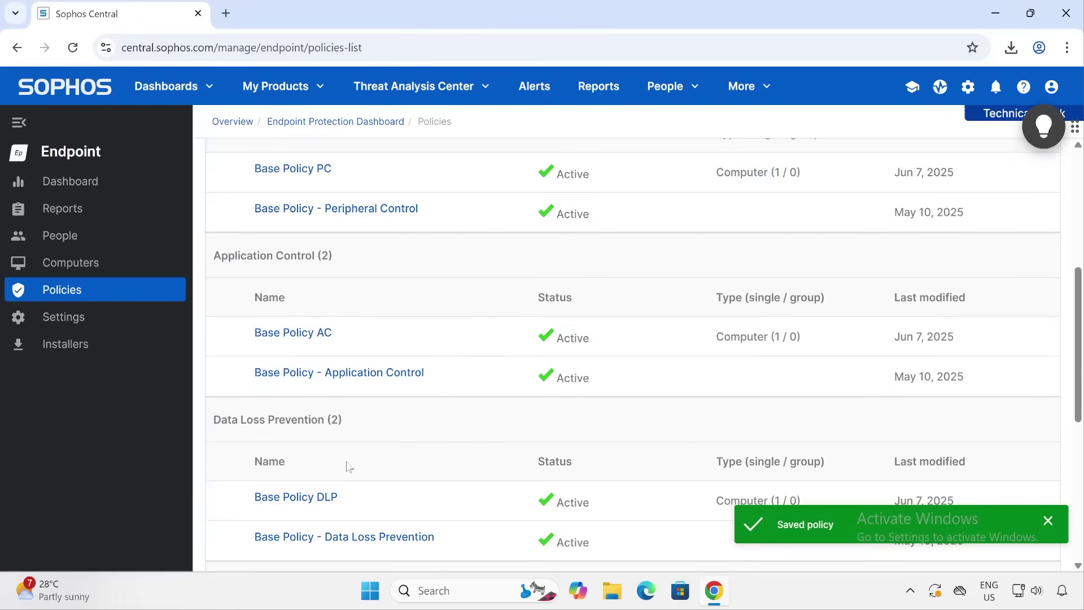
{"action": "left_click", "coordinate": [327, 498]}
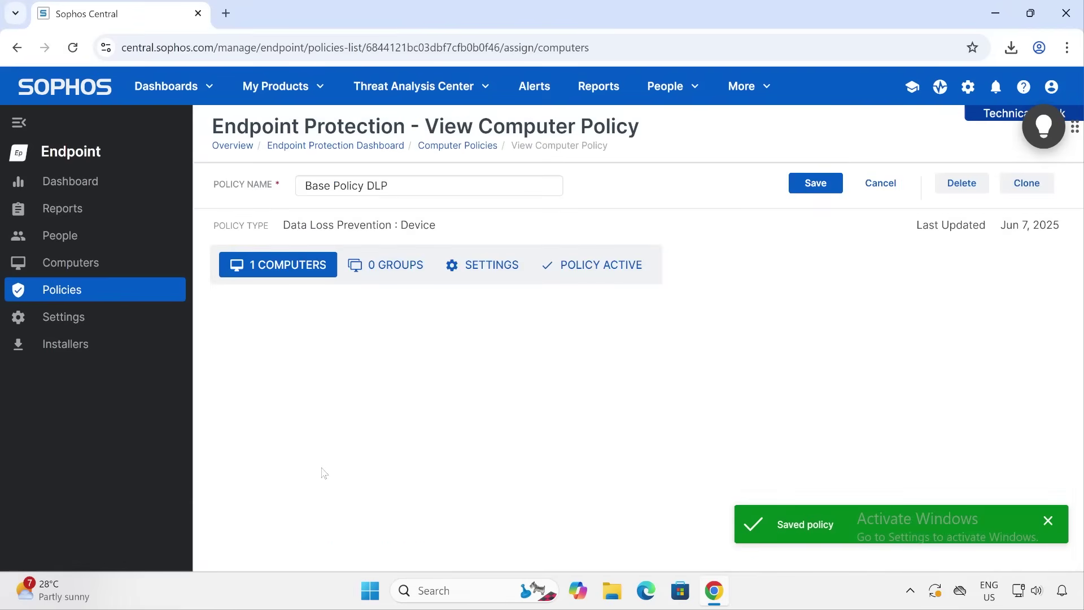
{"action": "left_click", "coordinate": [469, 270]}
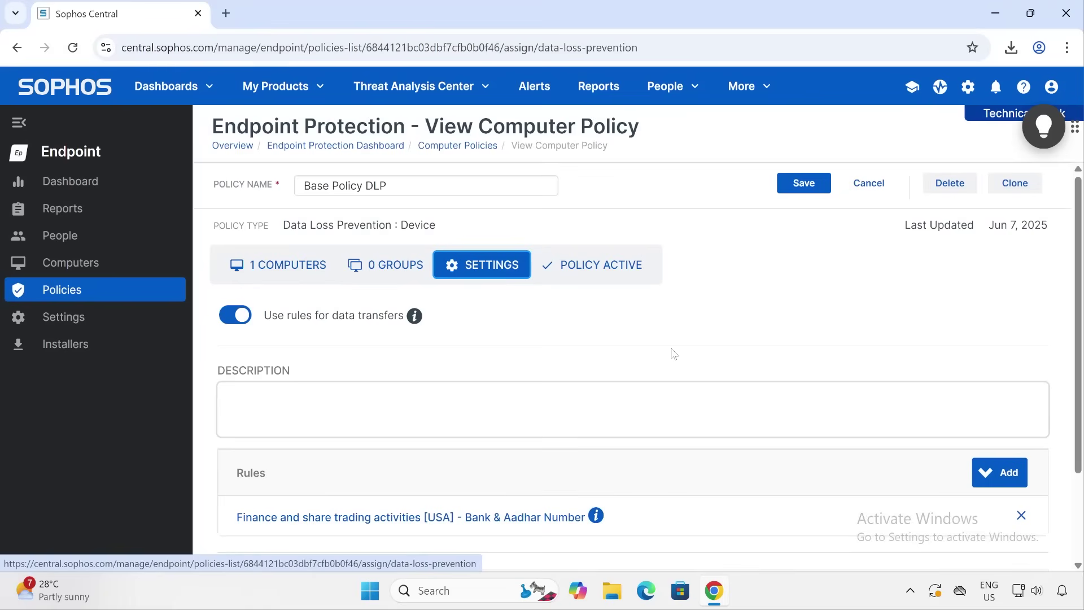
{"action": "scroll", "coordinate": [699, 327], "scroll_direction": "down", "scroll_amount": 2}
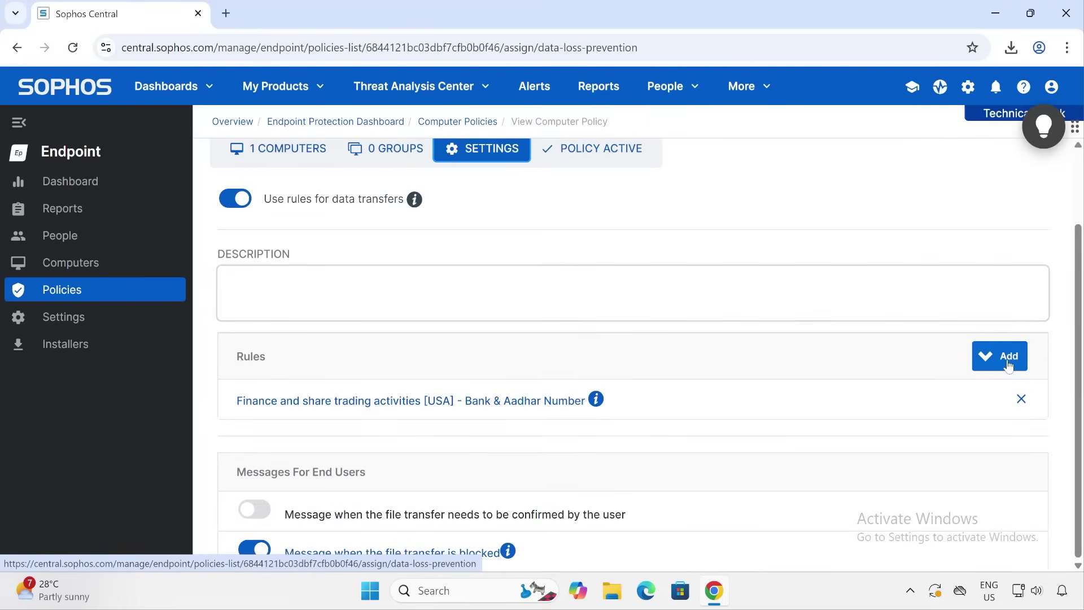
- Examine the existing rules available to add to Base Policy DLP, and leave the policy without saving
{"action": "left_click", "coordinate": [989, 365]}
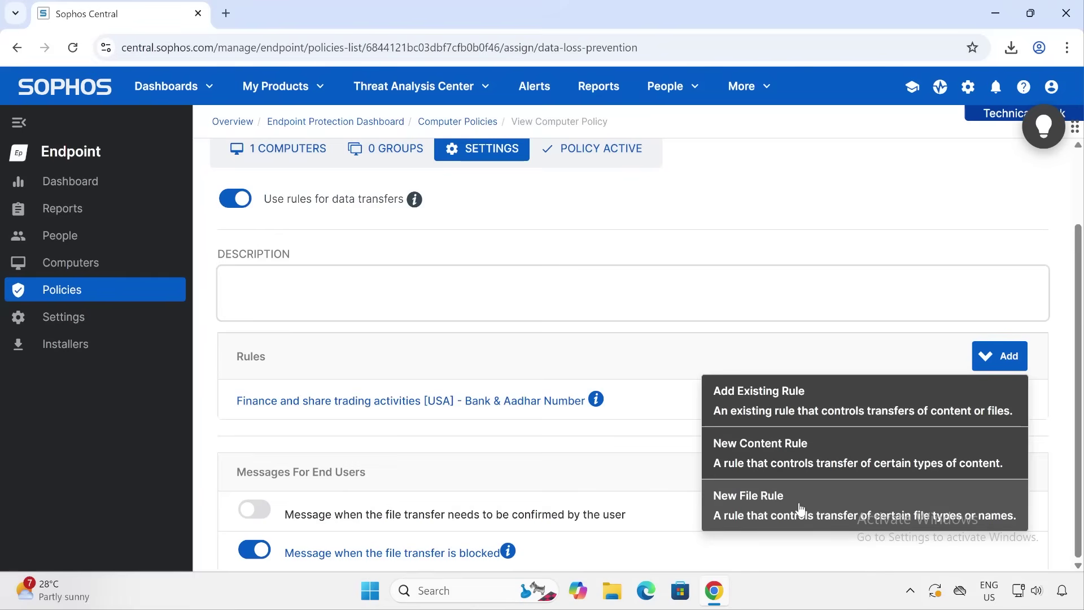
{"action": "left_click", "coordinate": [784, 405]}
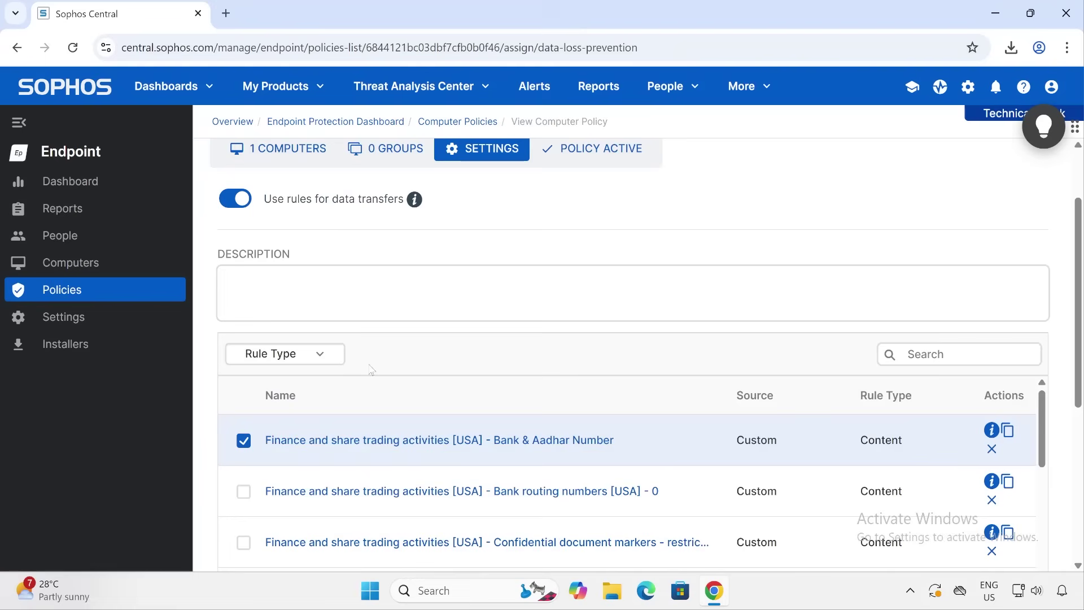
{"action": "scroll", "coordinate": [371, 369], "scroll_direction": "down", "scroll_amount": 5}
{"action": "scroll", "coordinate": [442, 284], "scroll_direction": "up", "scroll_amount": 3}
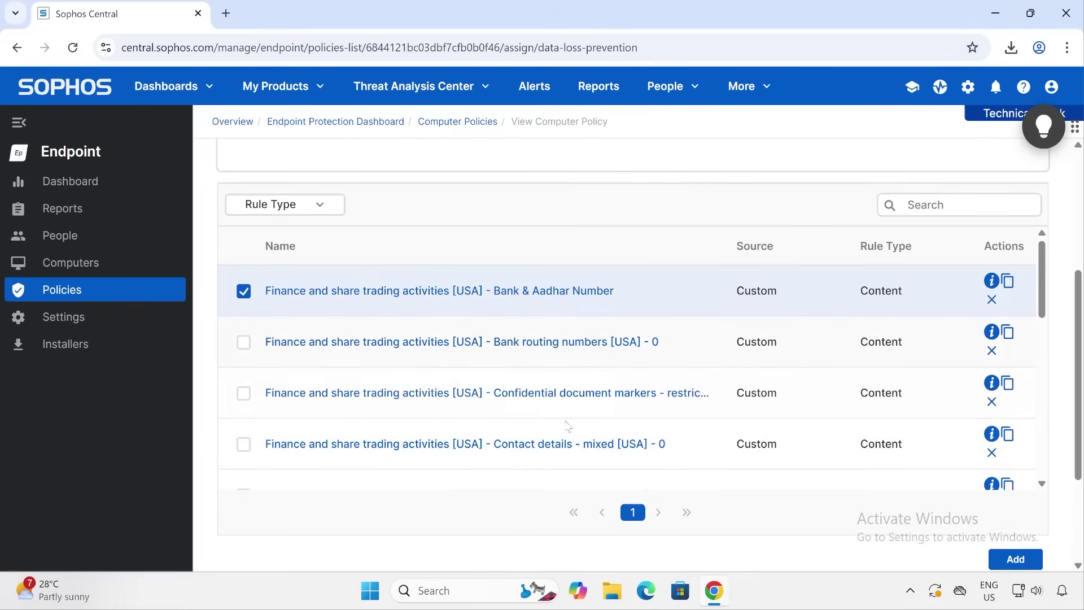
{"action": "scroll", "coordinate": [574, 348], "scroll_direction": "down", "scroll_amount": 5}
{"action": "scroll", "coordinate": [573, 348], "scroll_direction": "down", "scroll_amount": 4}
{"action": "scroll", "coordinate": [574, 348], "scroll_direction": "up", "scroll_amount": 10}
{"action": "left_click", "coordinate": [244, 291]}
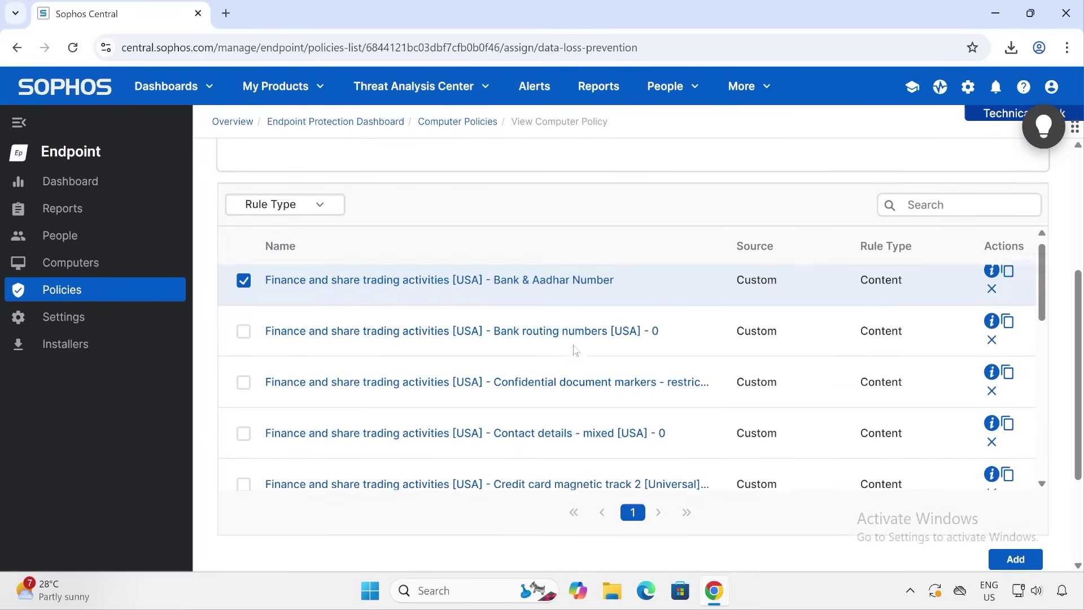
{"action": "scroll", "coordinate": [832, 347], "scroll_direction": "up", "scroll_amount": 4}
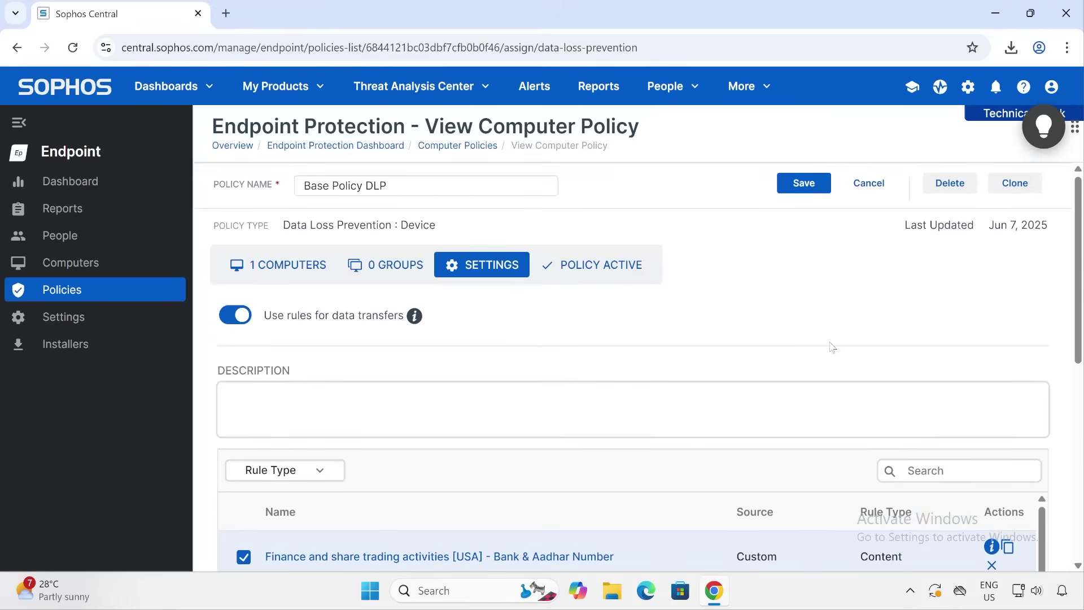
{"action": "left_click", "coordinate": [870, 184]}
- Reopen Base Policy DLP from the Data Loss Prevention policies and display its rule settings
{"action": "scroll", "coordinate": [345, 515], "scroll_direction": "down", "scroll_amount": 5}
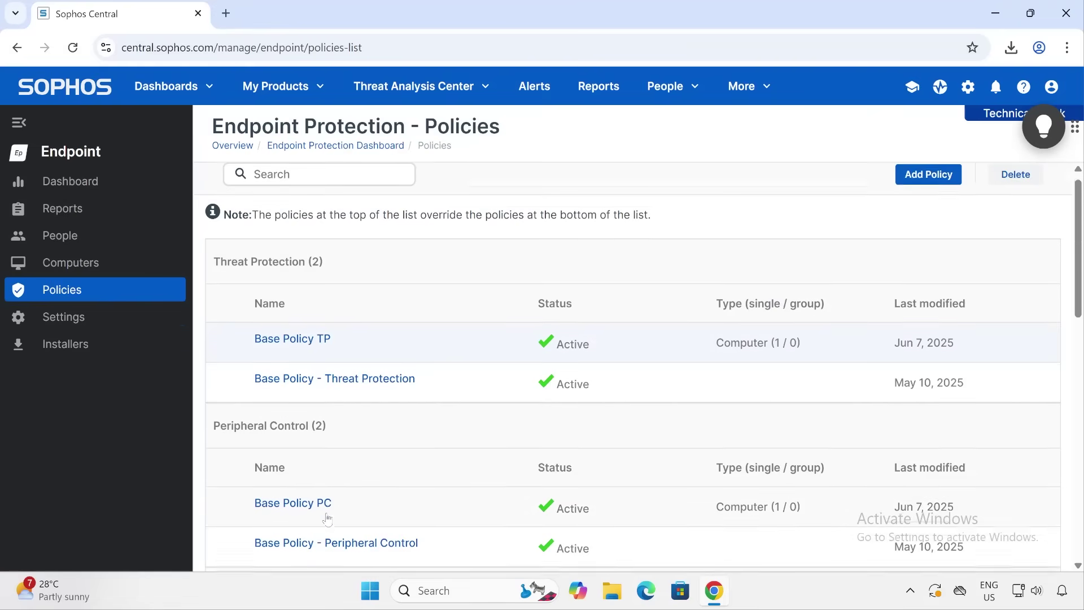
{"action": "scroll", "coordinate": [322, 497], "scroll_direction": "down", "scroll_amount": 3}
{"action": "left_click", "coordinate": [298, 419]}
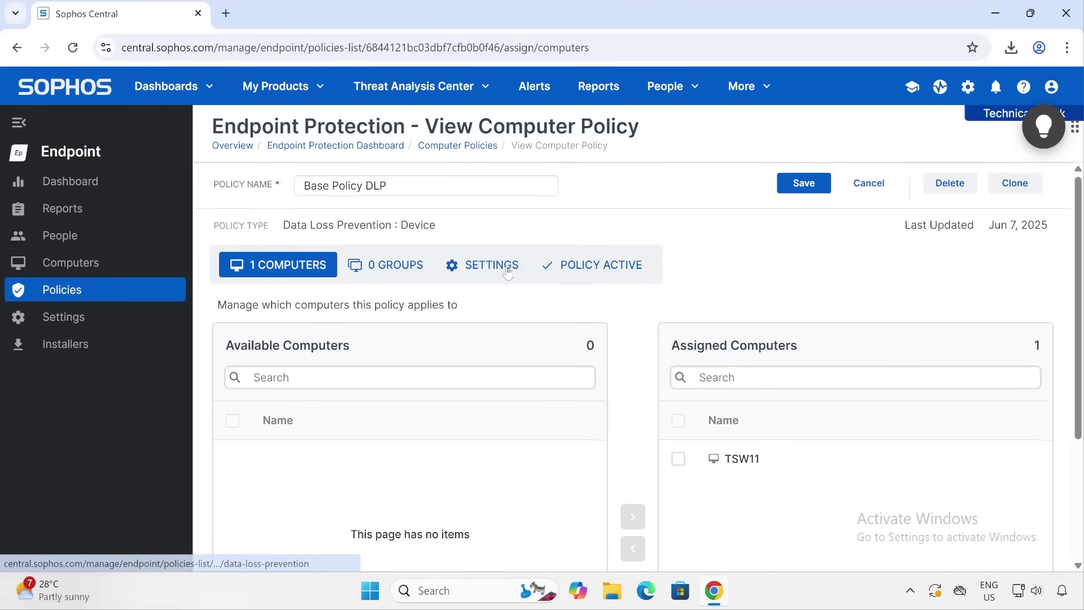
{"action": "left_click", "coordinate": [501, 266]}
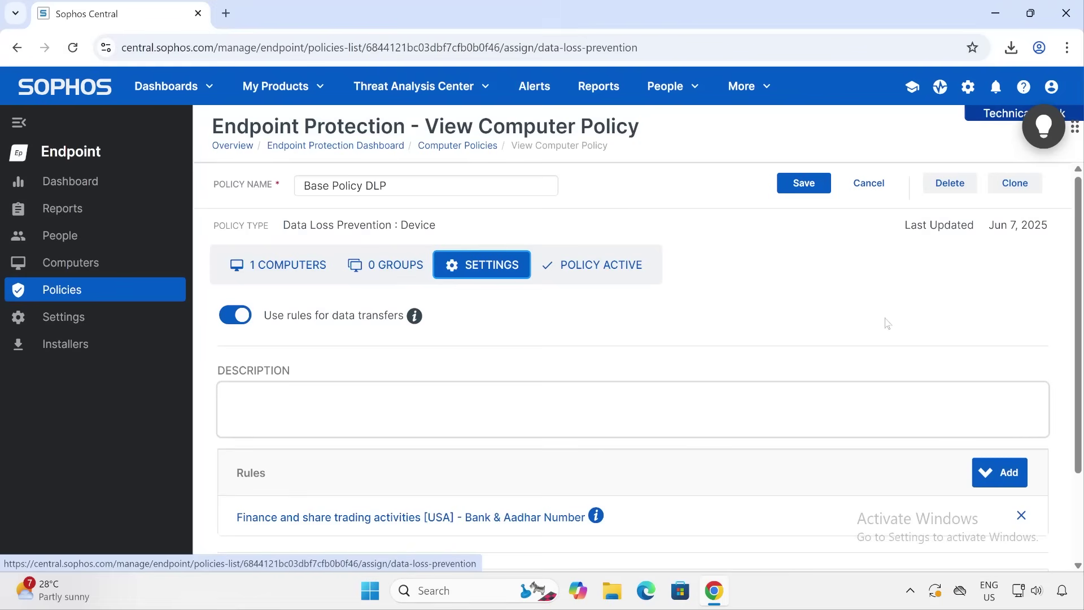
- Start a new content rule in the policy and name it "PAN Card"
{"action": "scroll", "coordinate": [884, 319], "scroll_direction": "down", "scroll_amount": 2}
{"action": "left_click", "coordinate": [994, 357]}
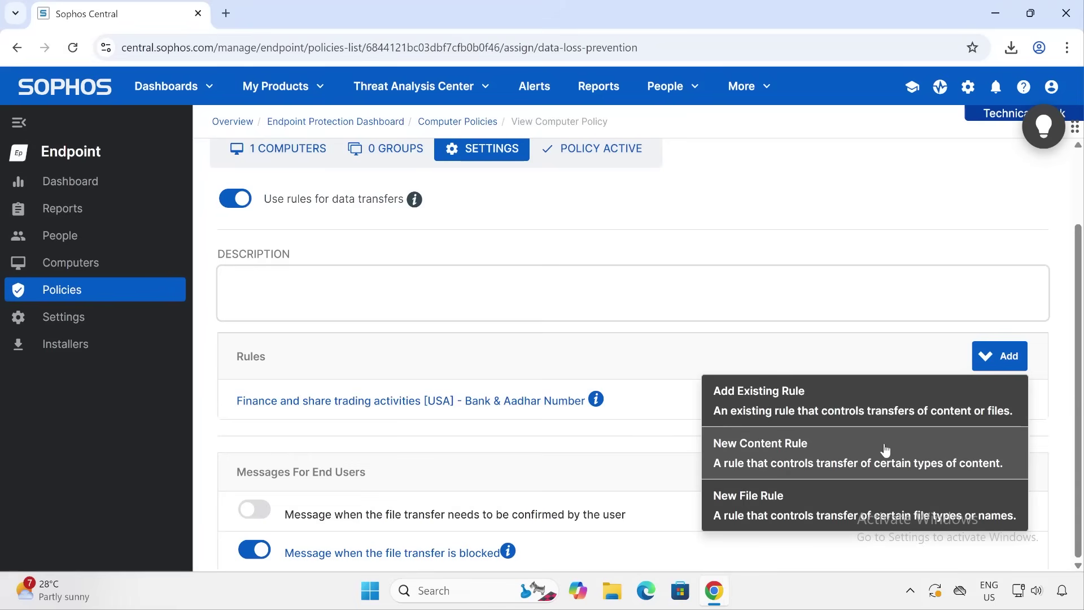
{"action": "left_click", "coordinate": [813, 460]}
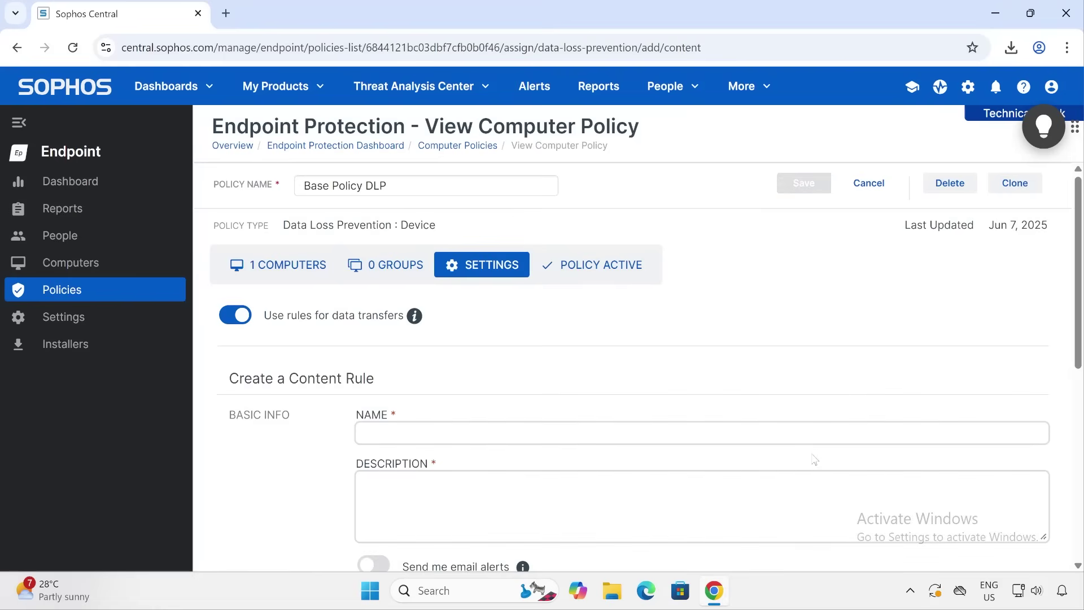
{"action": "scroll", "coordinate": [452, 372], "scroll_direction": "down", "scroll_amount": 5}
{"action": "left_click", "coordinate": [452, 170]}
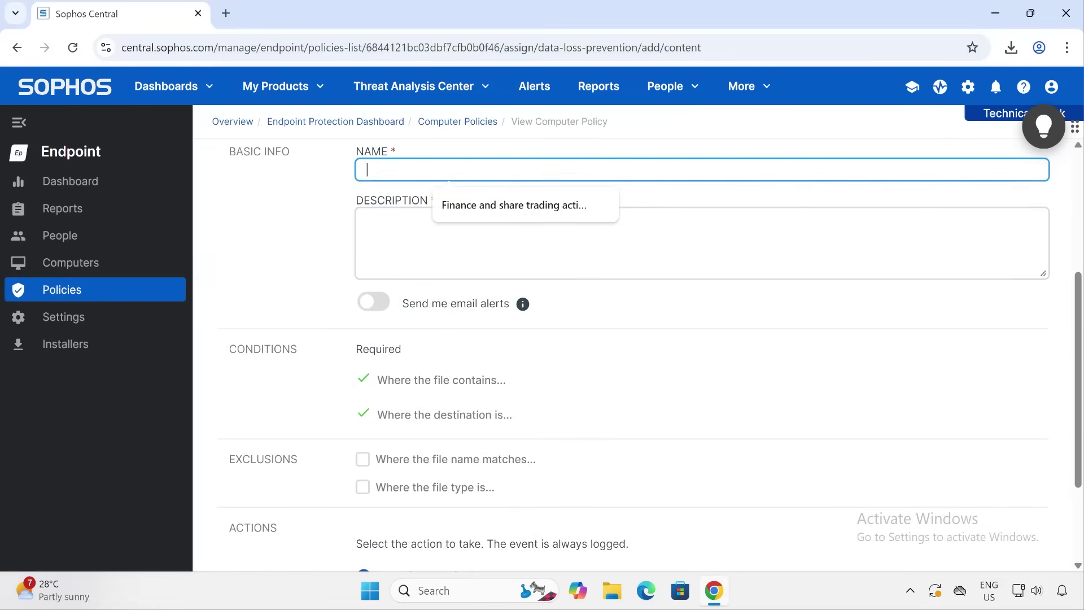
{"action": "type", "text": "PAN Card"}
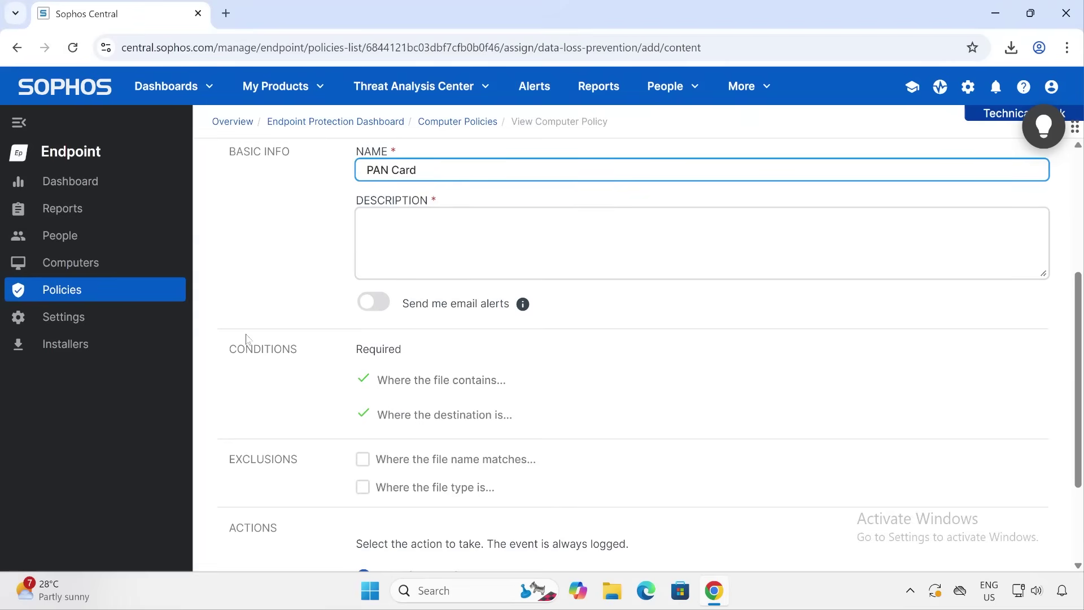
- Describe the PAN Card rule as "Test Rule", set its action to Block transfer, and proceed to its rule configuration
{"action": "left_click", "coordinate": [355, 247]}
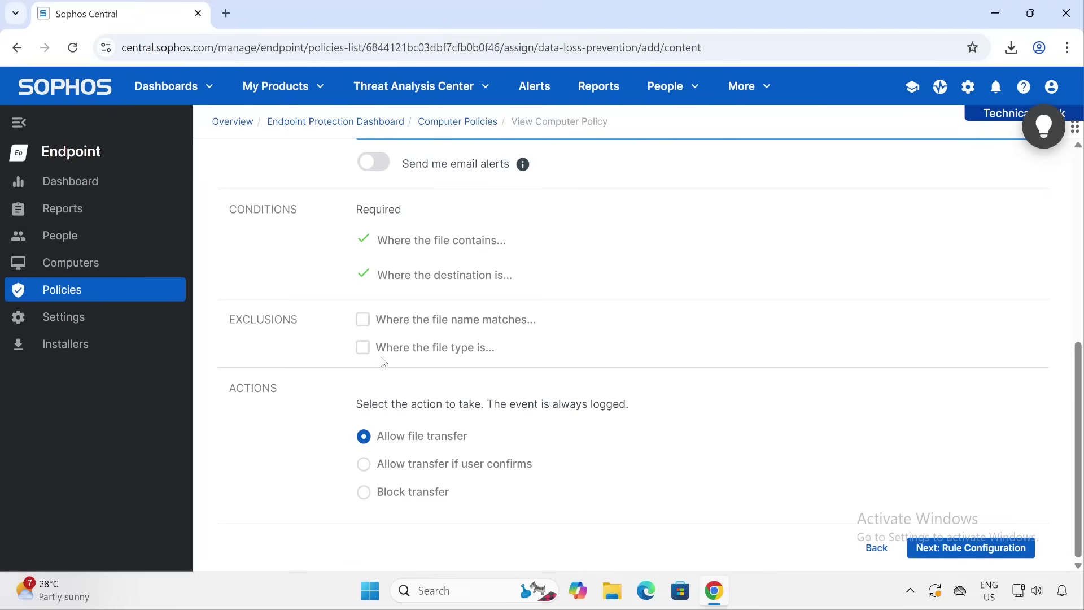
{"action": "left_click", "coordinate": [364, 493]}
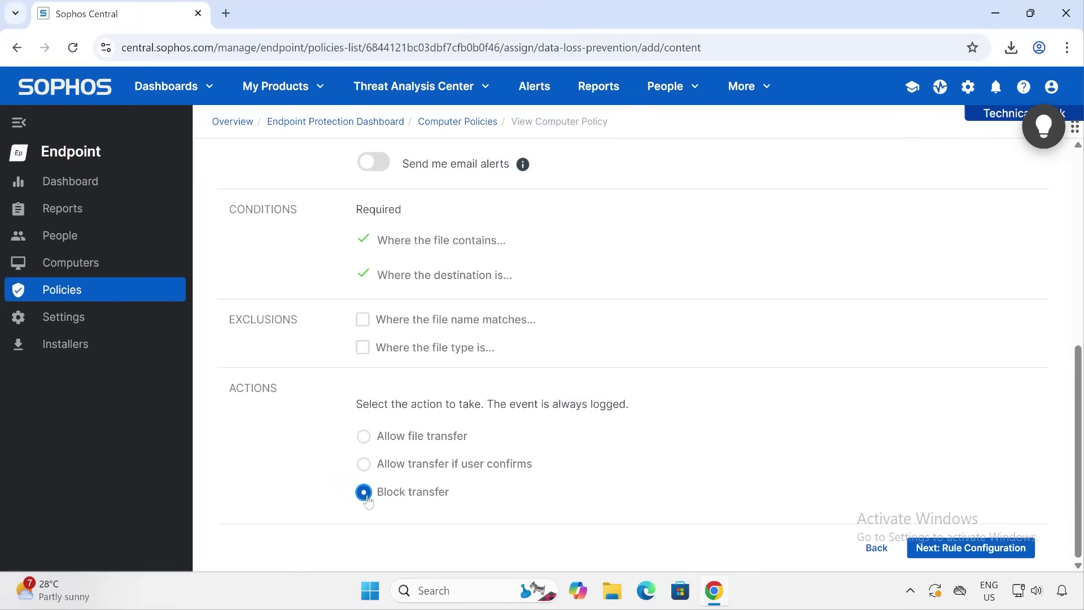
{"action": "left_click", "coordinate": [923, 547]}
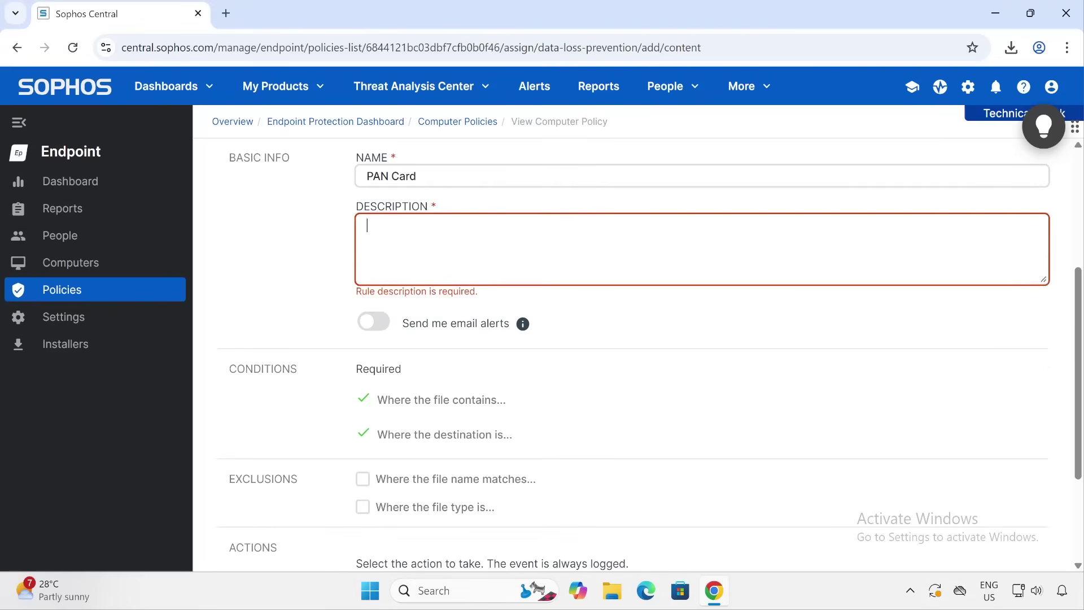
{"action": "type", "text": "Test"}
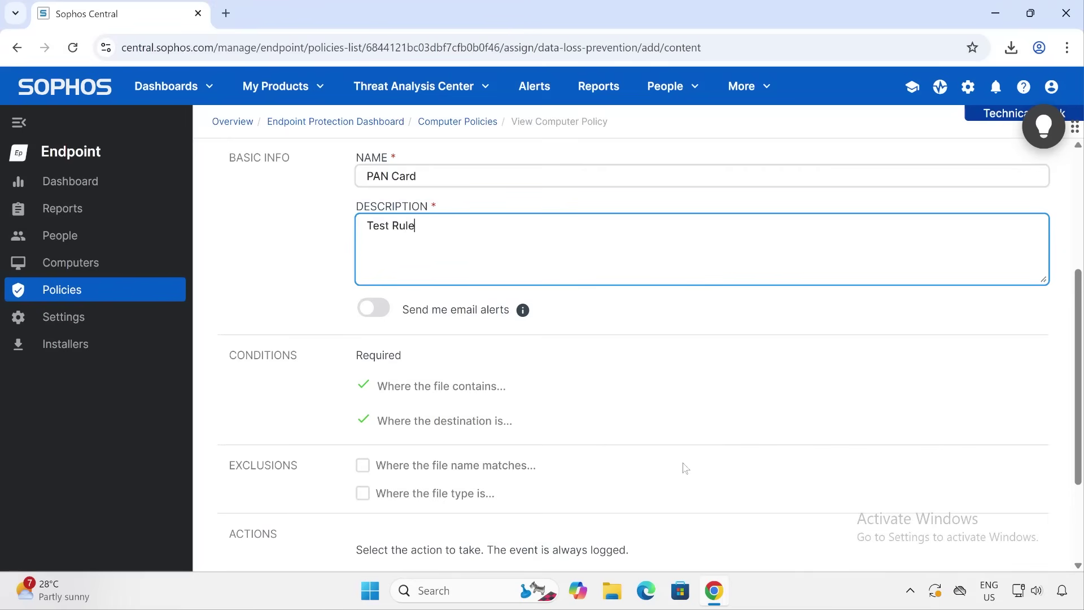
{"action": "type", "text": " Rule"}
{"action": "scroll", "coordinate": [685, 468], "scroll_direction": "down", "scroll_amount": 3}
{"action": "left_click", "coordinate": [1011, 547]}
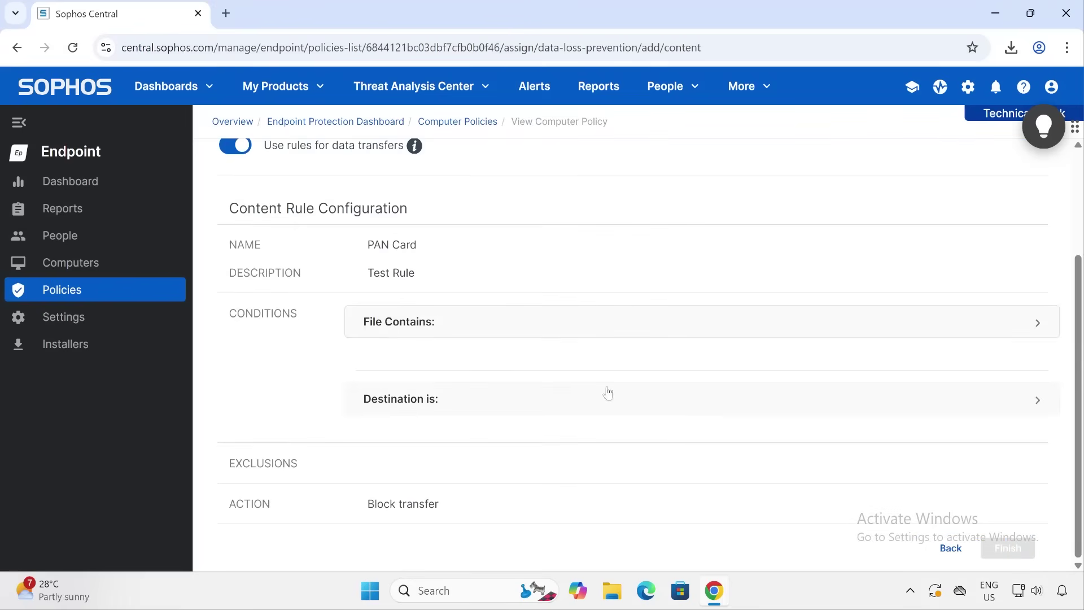
- Select Internet browser as the PAN Card rule's destination and check which browsers it includes
{"action": "left_click", "coordinate": [1055, 408]}
{"action": "scroll", "coordinate": [388, 353], "scroll_direction": "down", "scroll_amount": 3}
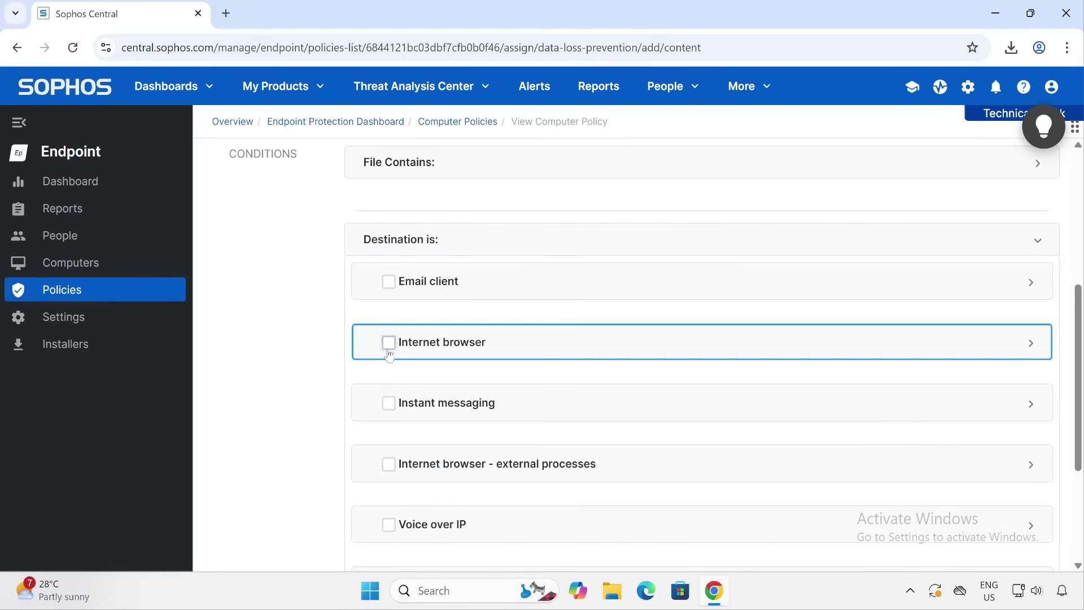
{"action": "left_click", "coordinate": [388, 344]}
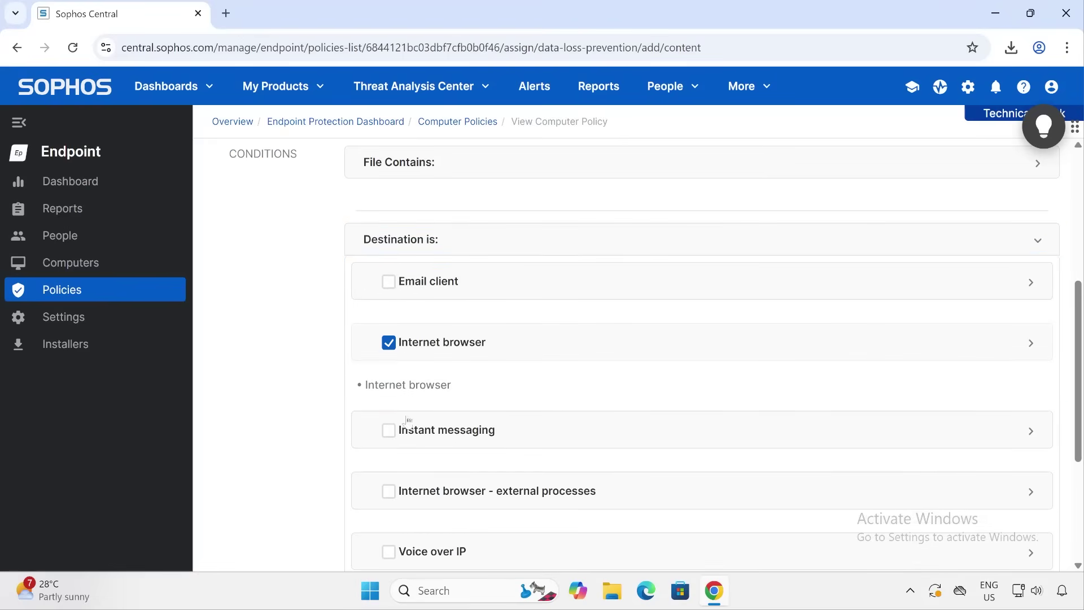
{"action": "left_click", "coordinate": [1029, 344]}
{"action": "scroll", "coordinate": [689, 457], "scroll_direction": "down", "scroll_amount": 3}
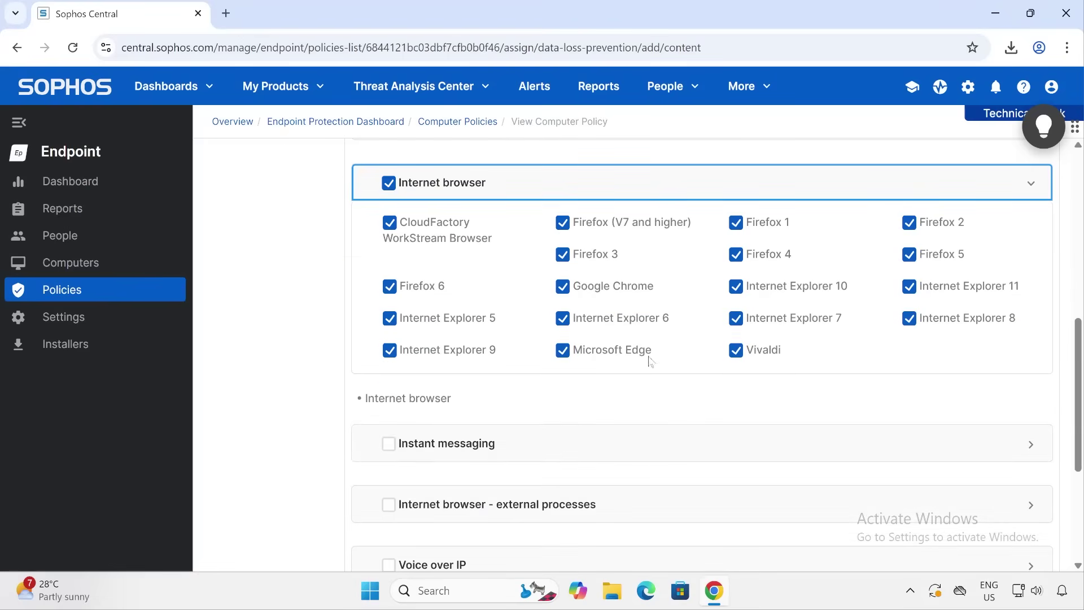
{"action": "left_click", "coordinate": [1030, 184]}
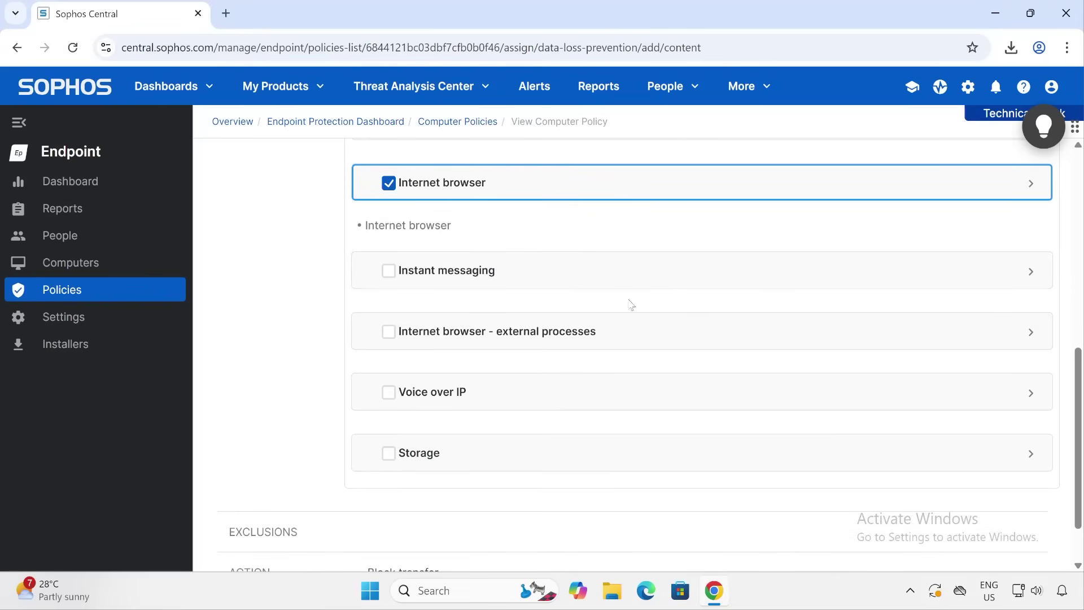
{"action": "scroll", "coordinate": [668, 421], "scroll_direction": "down", "scroll_amount": 1}
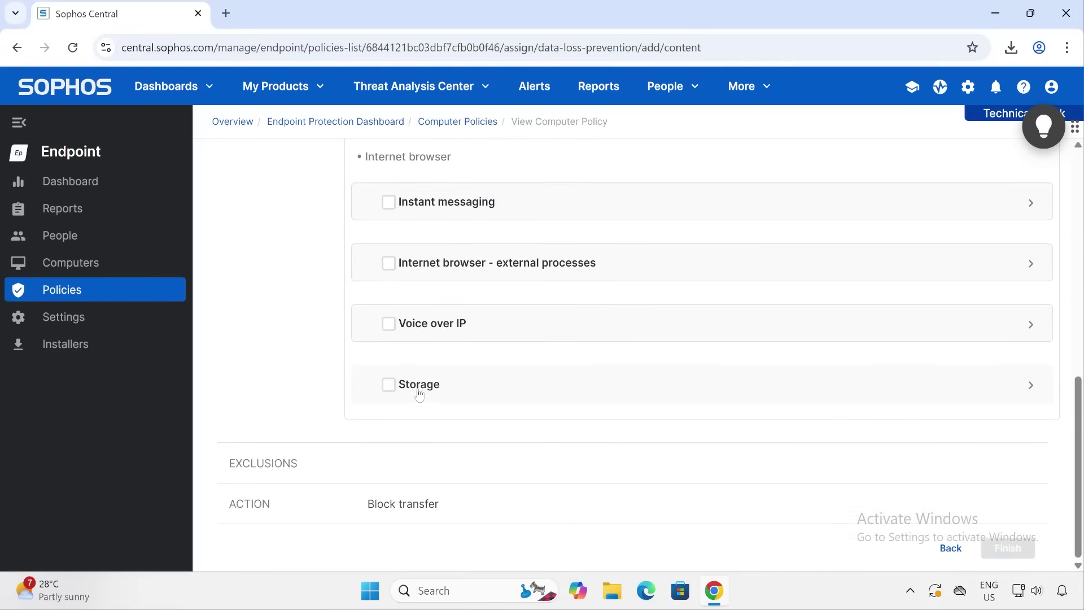
- Search the File Contains list for "pan" and select Permanent Account Number (PAN) - all [India] as the content to match
{"action": "scroll", "coordinate": [933, 508], "scroll_direction": "up", "scroll_amount": 12}
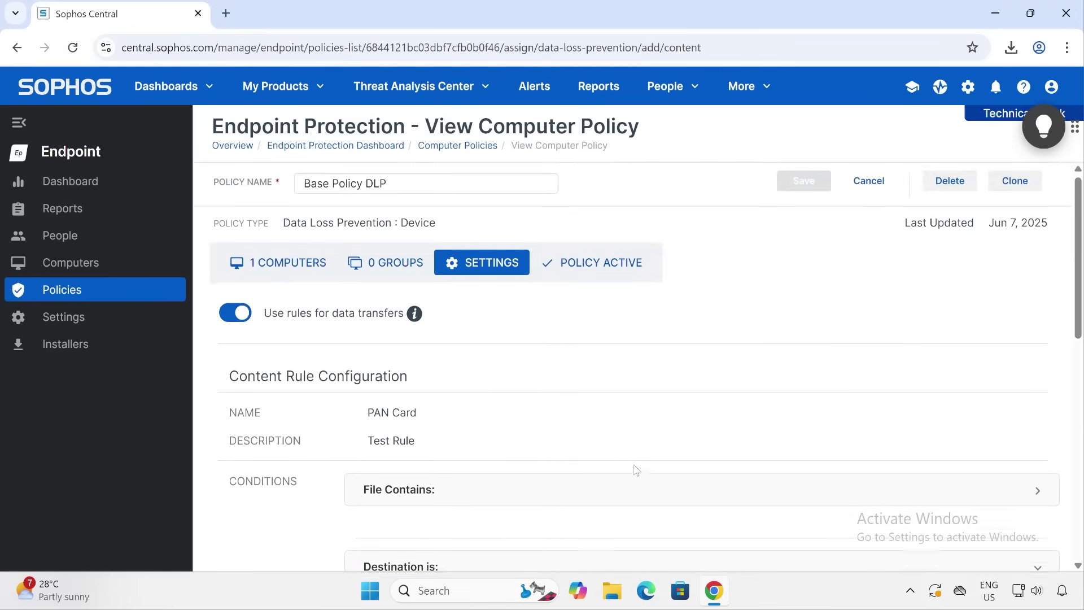
{"action": "scroll", "coordinate": [1053, 282], "scroll_direction": "down", "scroll_amount": 5}
{"action": "left_click", "coordinate": [1039, 310]}
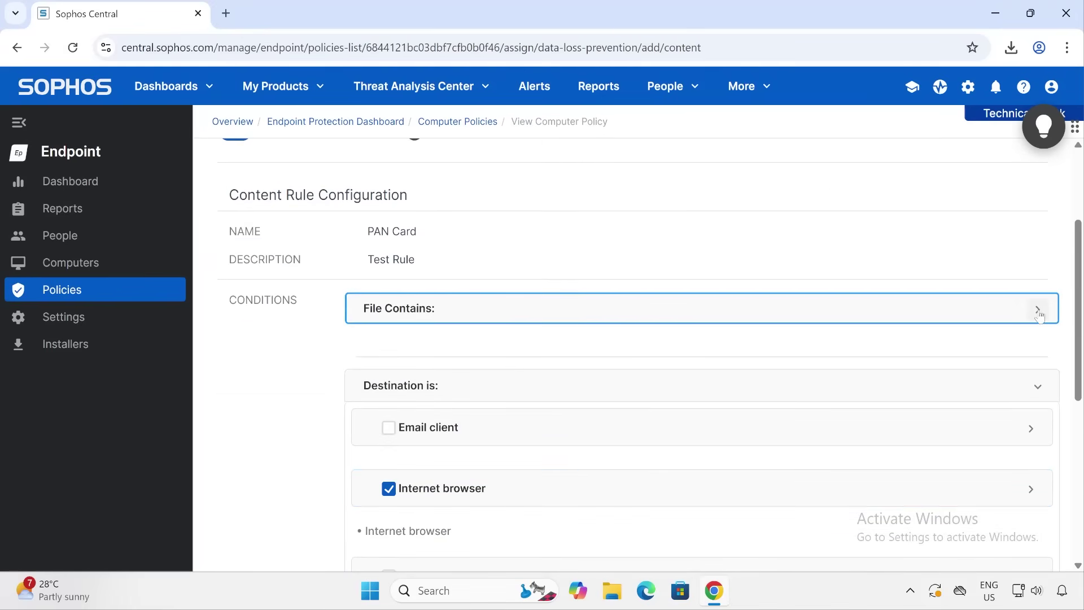
{"action": "scroll", "coordinate": [496, 428], "scroll_direction": "down", "scroll_amount": 1}
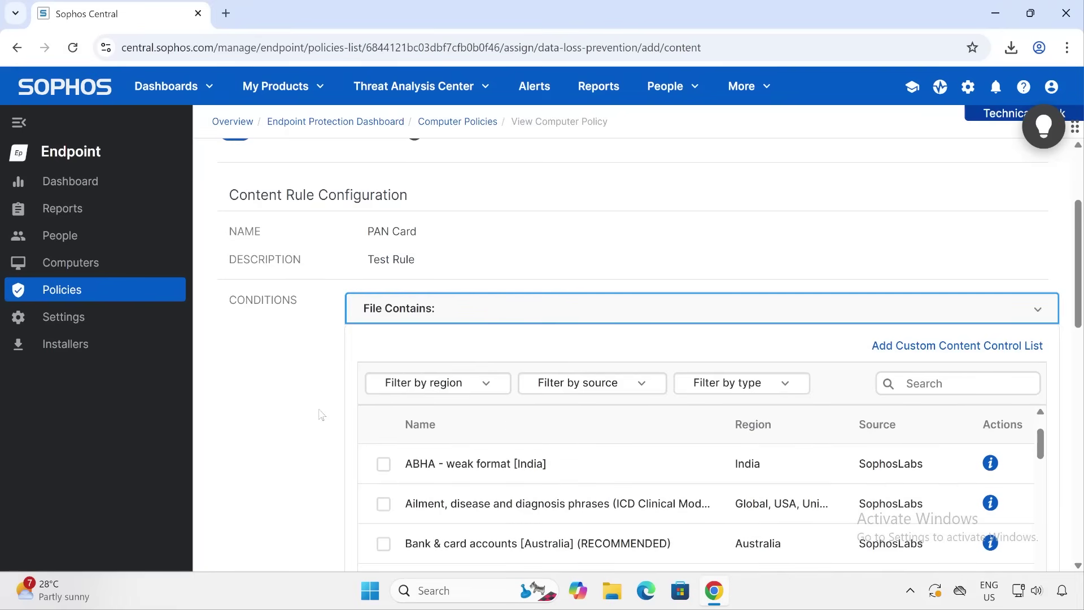
{"action": "left_click", "coordinate": [909, 383]}
{"action": "type", "text": "pan"}
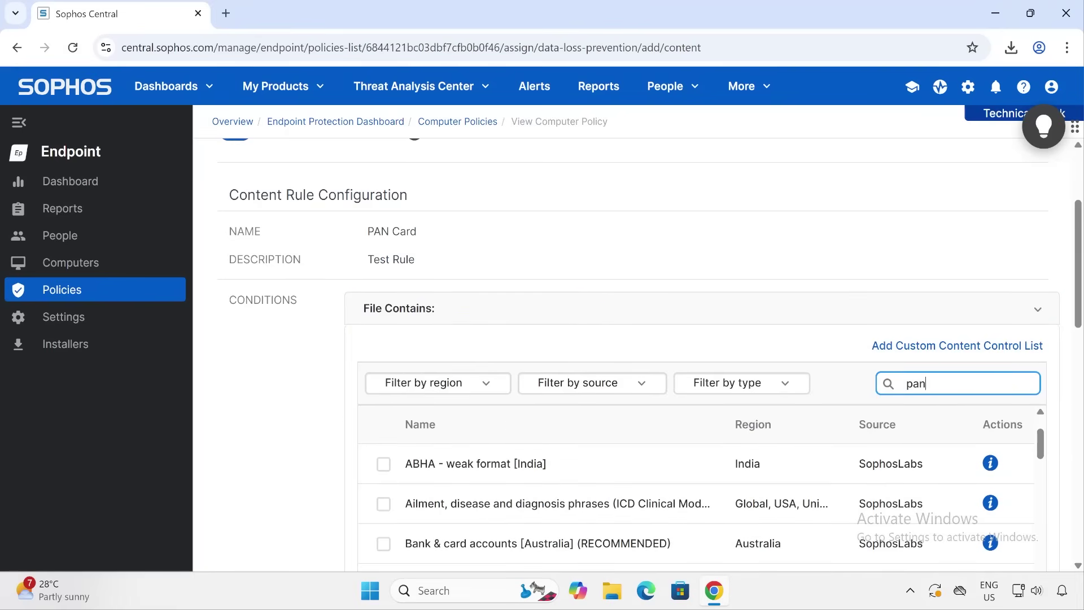
{"action": "scroll", "coordinate": [315, 360], "scroll_direction": "down", "scroll_amount": 1}
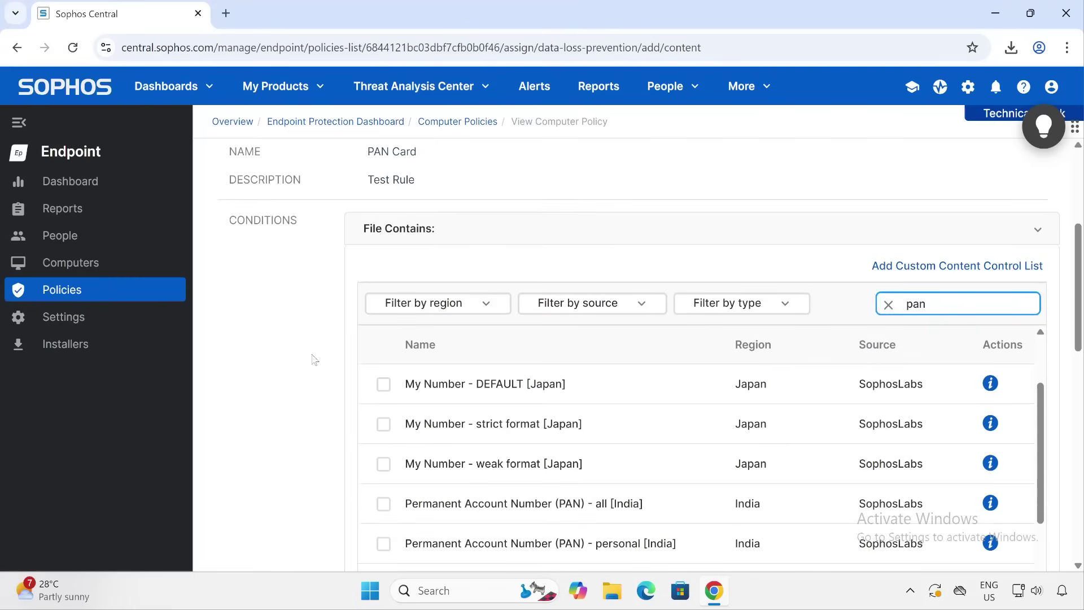
{"action": "scroll", "coordinate": [514, 404], "scroll_direction": "down", "scroll_amount": 2}
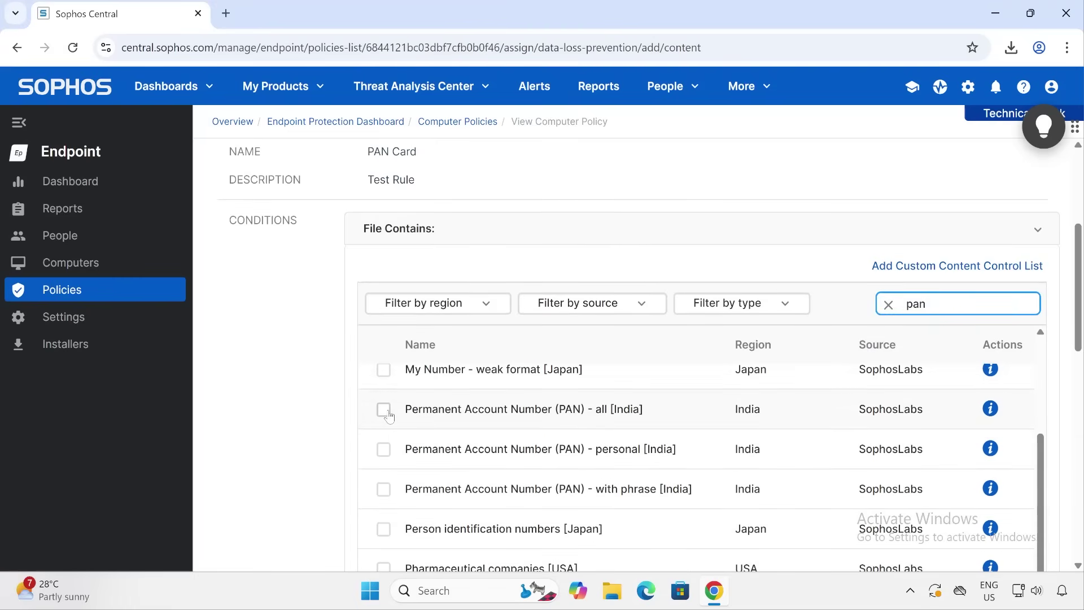
{"action": "left_click", "coordinate": [383, 411]}
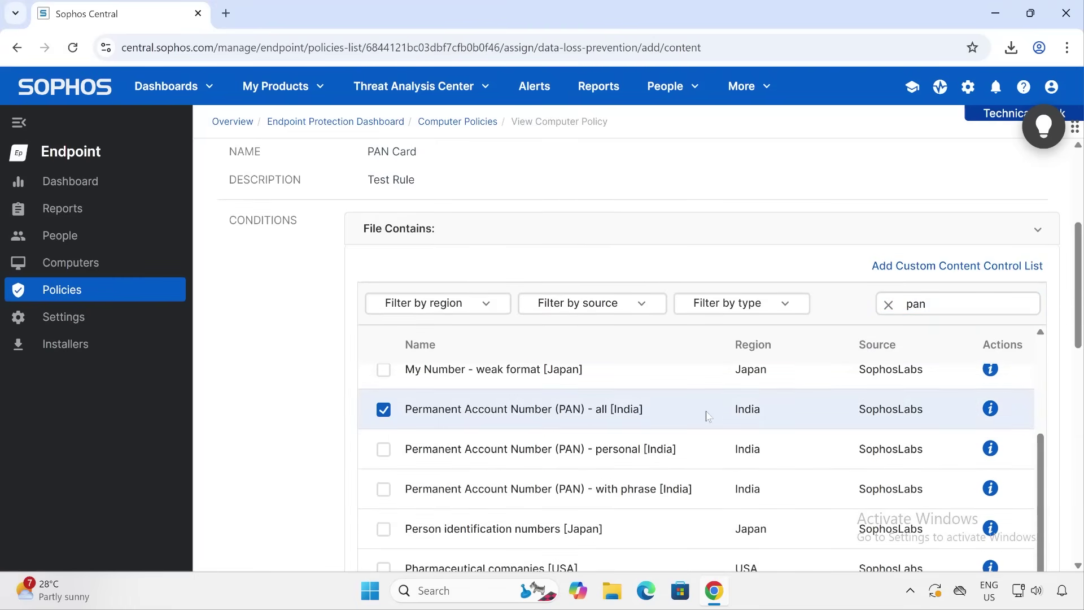
- Finish the PAN Card rule, save the Base Policy DLP policy, and dismiss the save notification
{"action": "scroll", "coordinate": [707, 416], "scroll_direction": "down", "scroll_amount": 10}
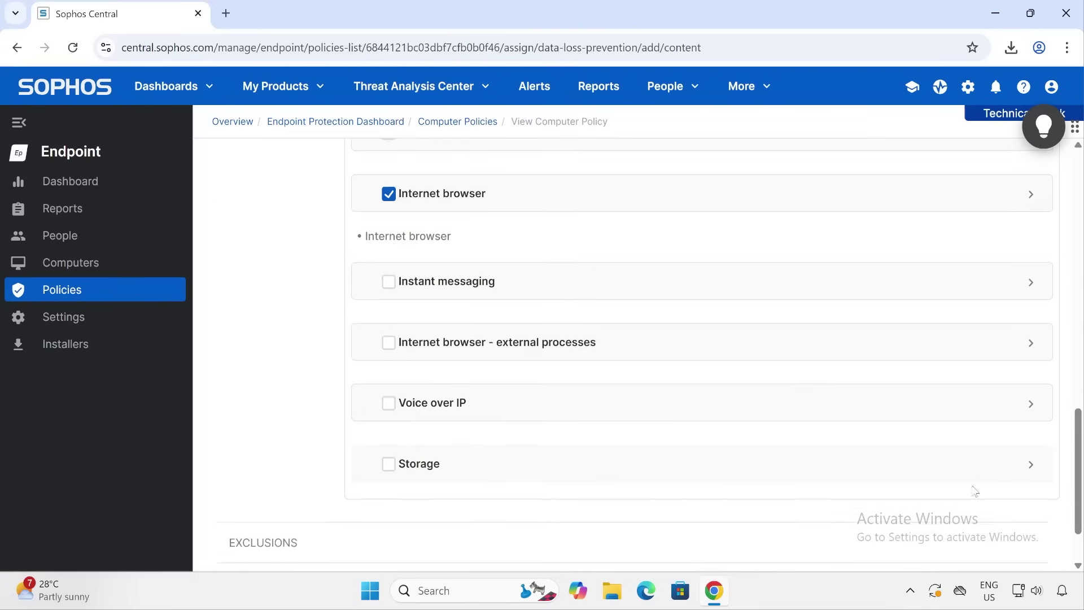
{"action": "scroll", "coordinate": [975, 492], "scroll_direction": "down", "scroll_amount": 2}
{"action": "left_click", "coordinate": [1002, 547]}
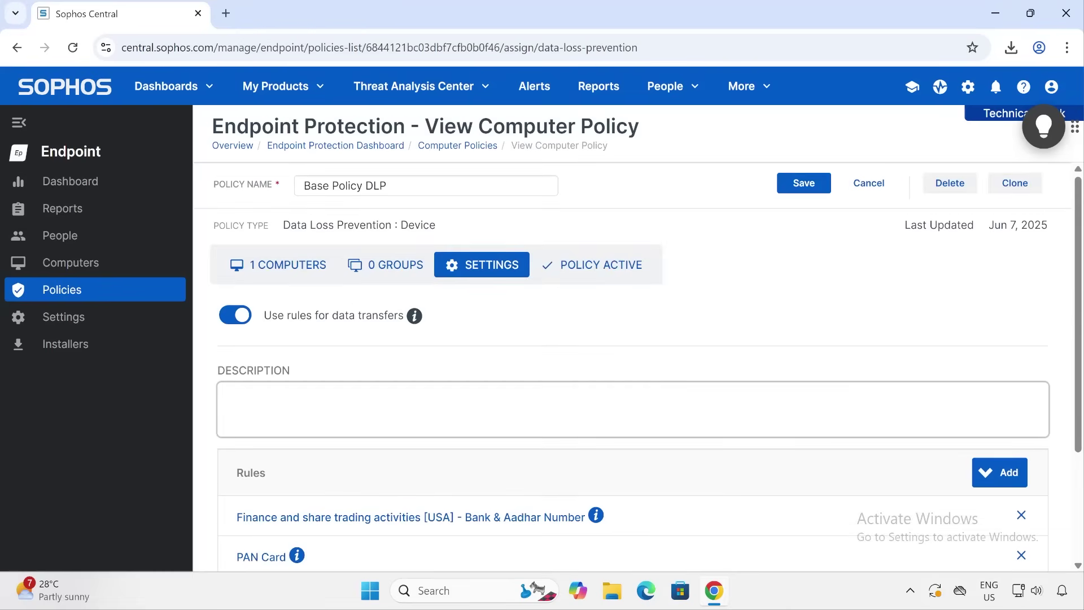
{"action": "left_click", "coordinate": [804, 184]}
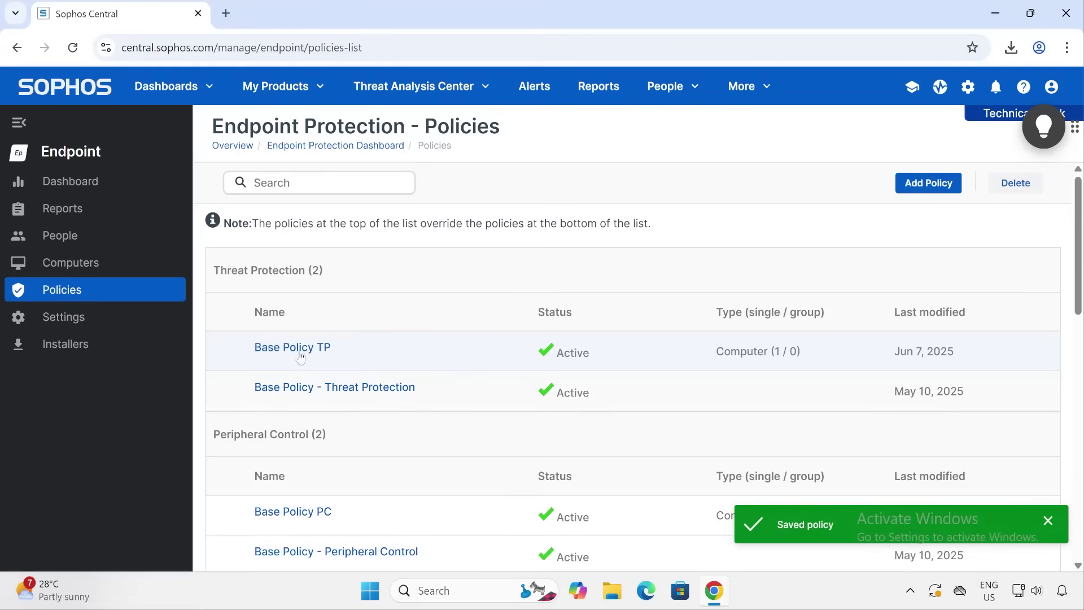
{"action": "scroll", "coordinate": [416, 447], "scroll_direction": "down", "scroll_amount": 6}
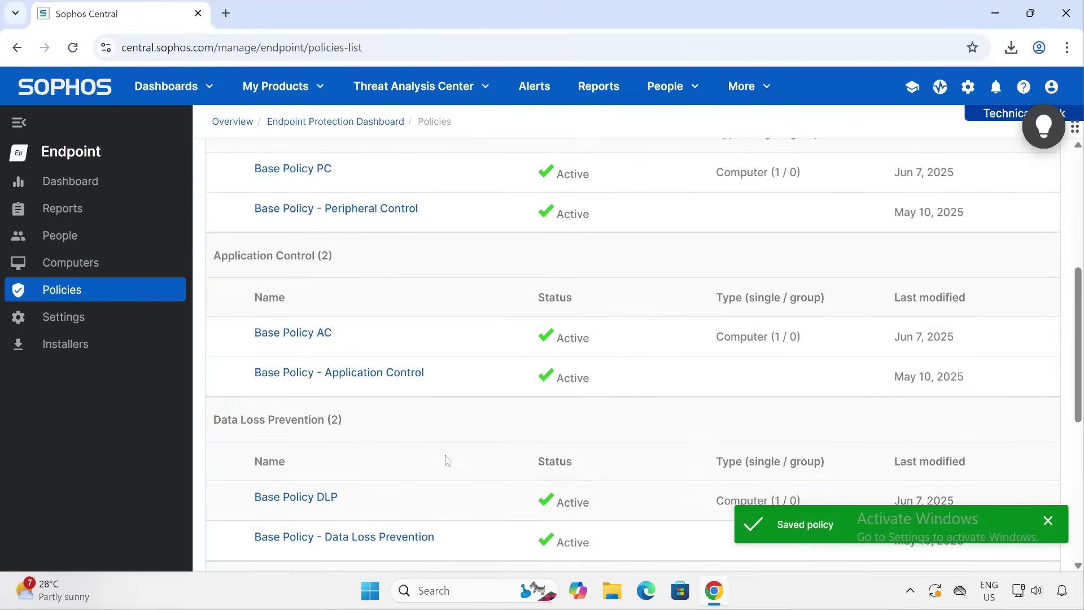
{"action": "left_click", "coordinate": [1047, 520]}
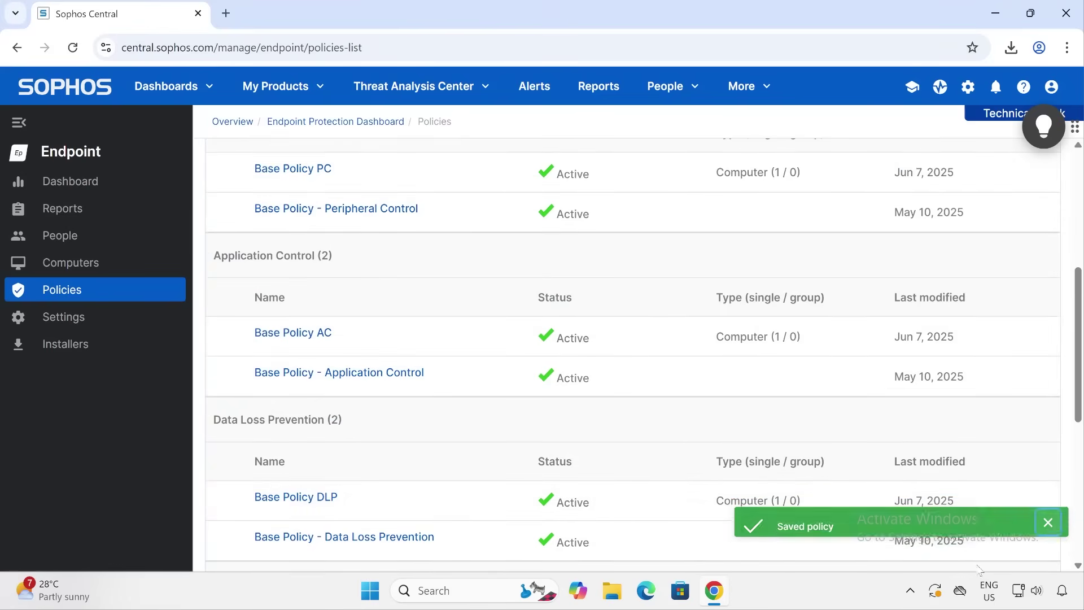
- Open the Sophos Endpoint Agent and start an immediate update from its product and update information
{"action": "left_click", "coordinate": [910, 589]}
{"action": "right_click", "coordinate": [865, 542]}
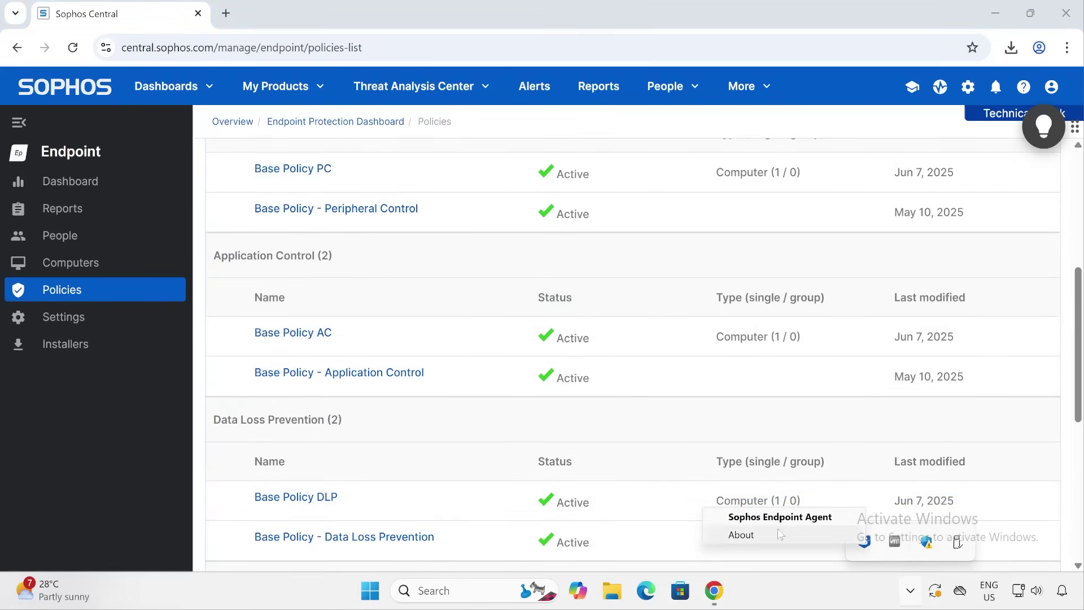
{"action": "left_click", "coordinate": [777, 516]}
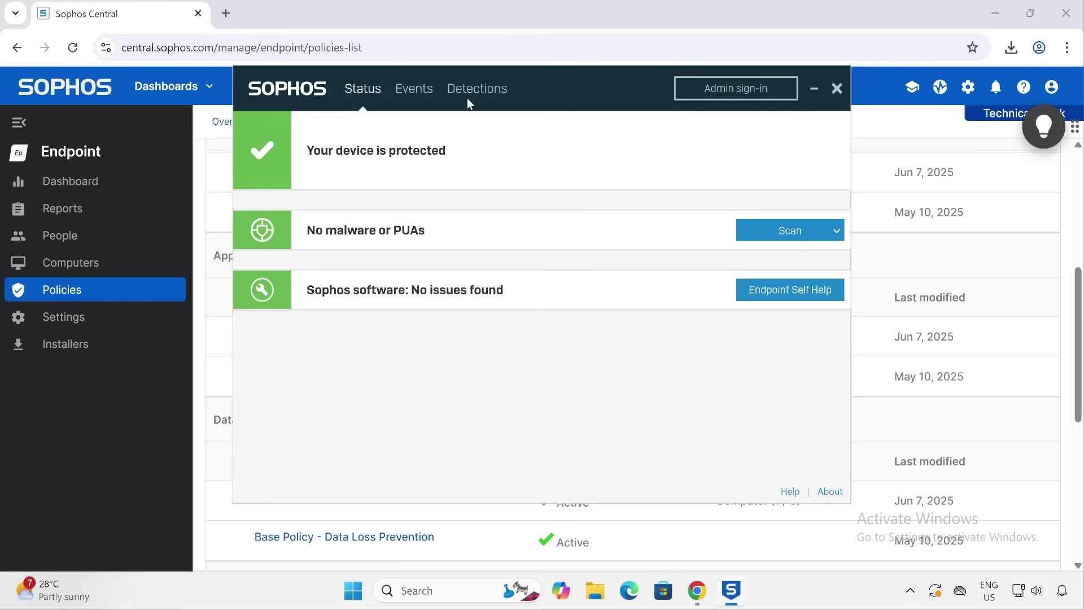
{"action": "left_click", "coordinate": [831, 491]}
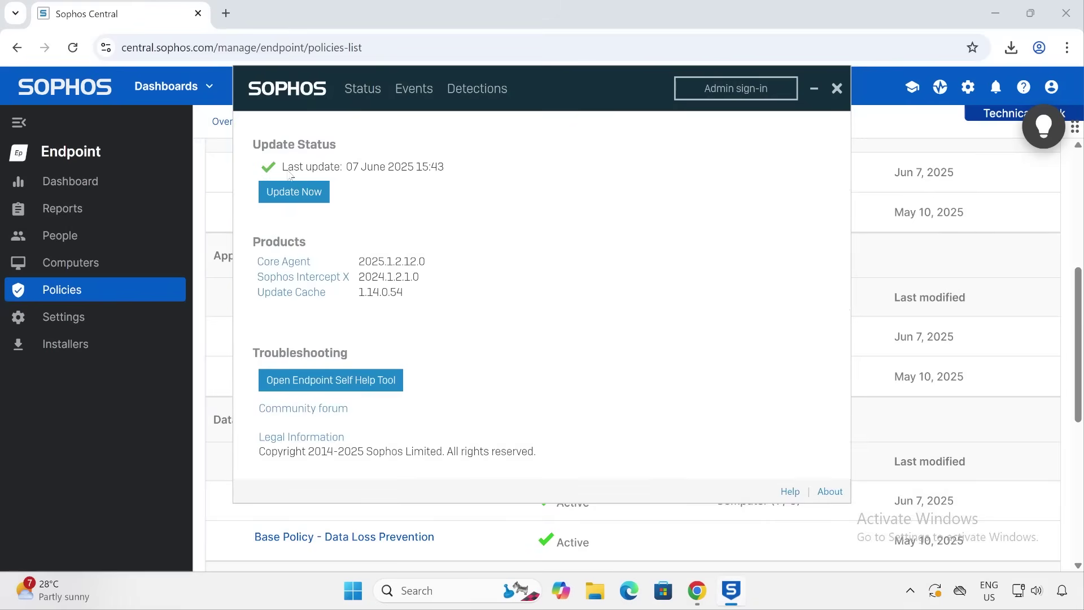
{"action": "left_click", "coordinate": [292, 192]}
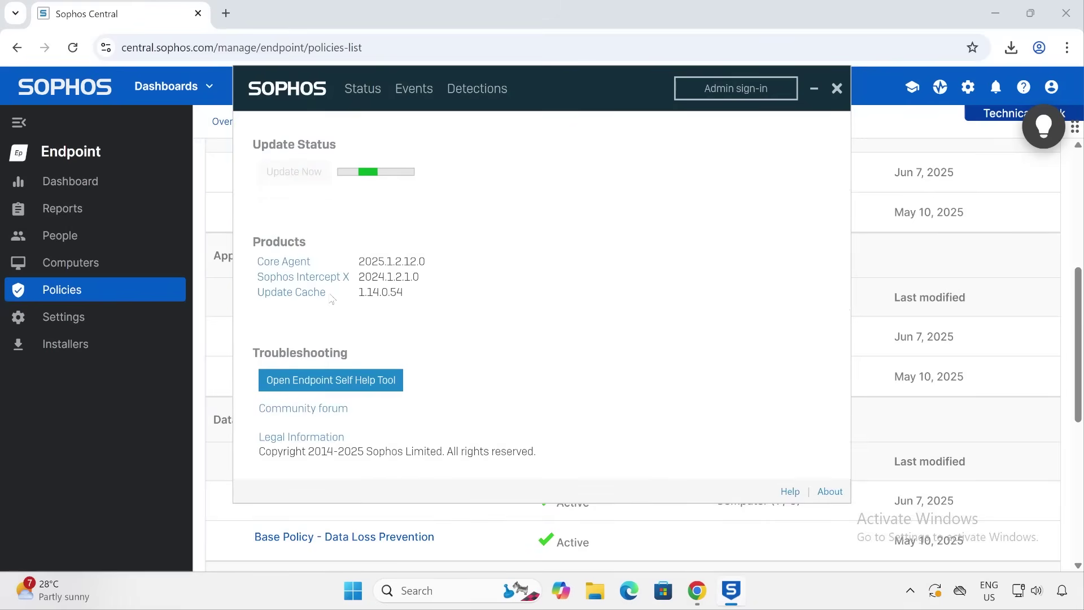
{"action": "left_click", "coordinate": [166, 432]}
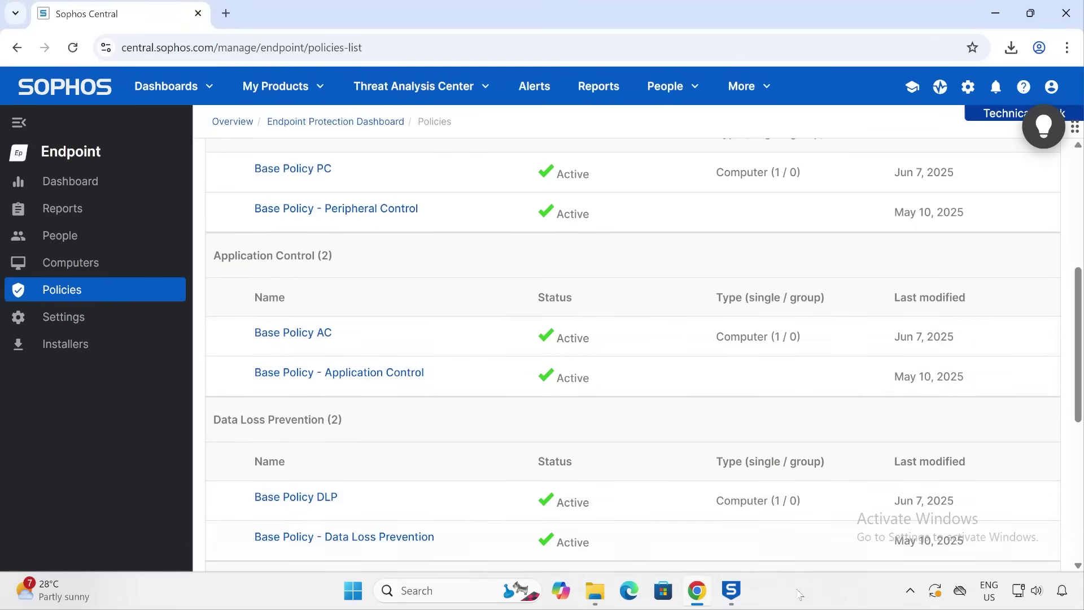
{"action": "left_click", "coordinate": [732, 592]}
{"action": "left_click", "coordinate": [319, 191]}
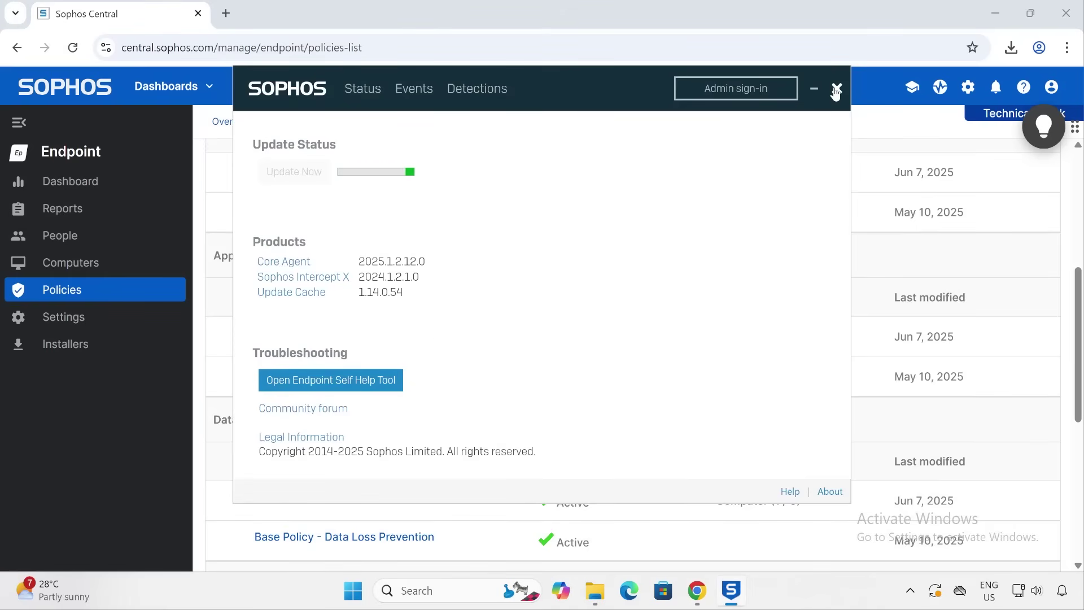
- Review the agent's event list and detection history, and return to the Policies list in Sophos Central
{"action": "left_click", "coordinate": [414, 90]}
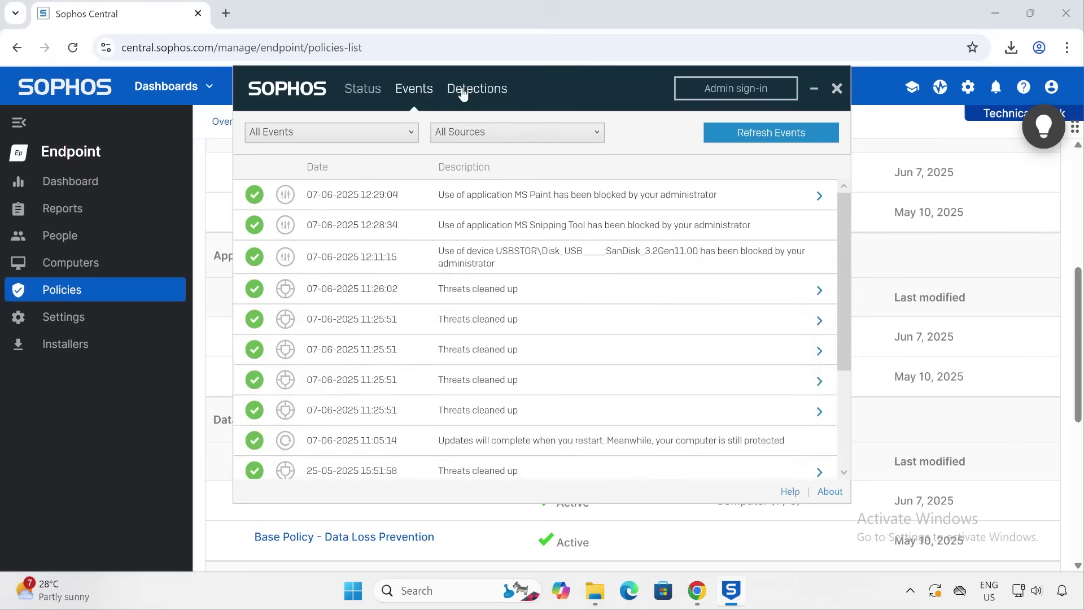
{"action": "left_click", "coordinate": [460, 91]}
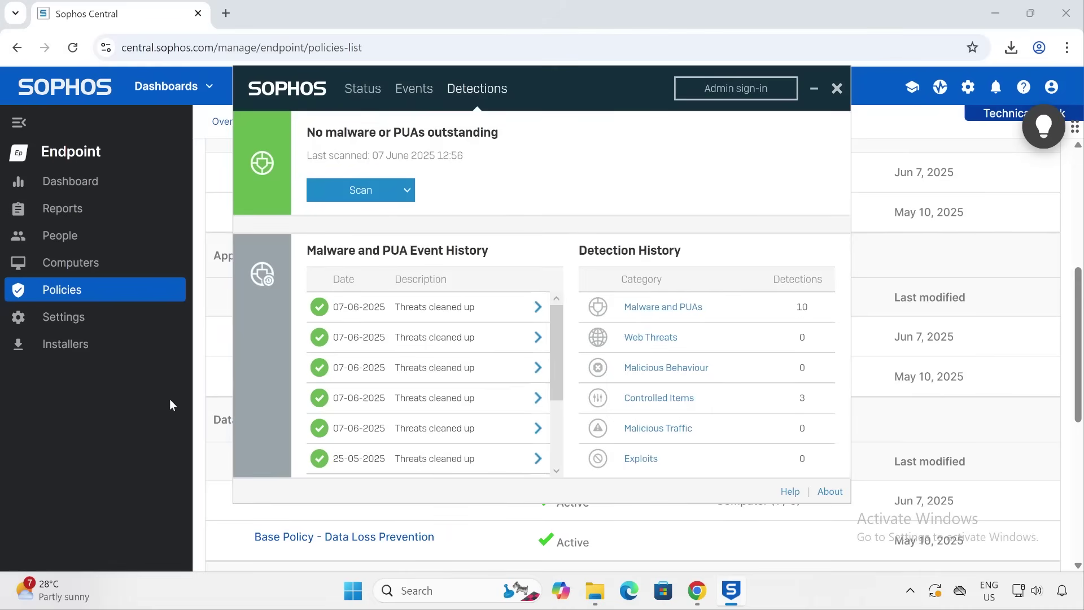
{"action": "left_click", "coordinate": [127, 428]}
{"action": "scroll", "coordinate": [483, 333], "scroll_direction": "down", "scroll_amount": 1}
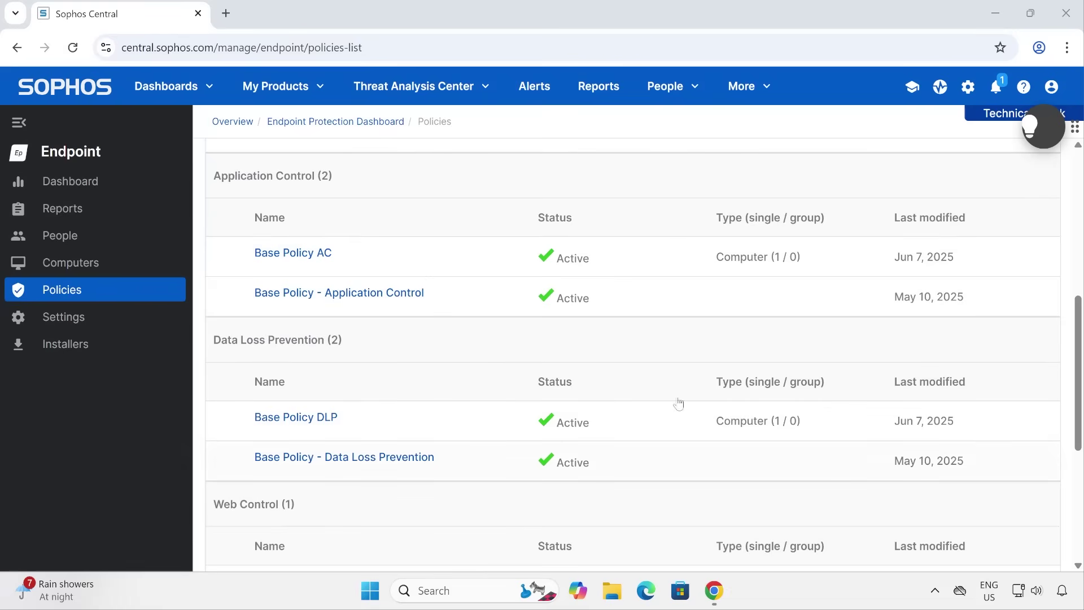
{"action": "scroll", "coordinate": [600, 281], "scroll_direction": "down", "scroll_amount": 2}
{"action": "scroll", "coordinate": [600, 280], "scroll_direction": "up", "scroll_amount": 3}
- Search the web for "dlptest" in a new browser tab and open the DLP Test site's HTTPS Post page
{"action": "left_click", "coordinate": [226, 13]}
{"action": "type", "text": "dlp"}
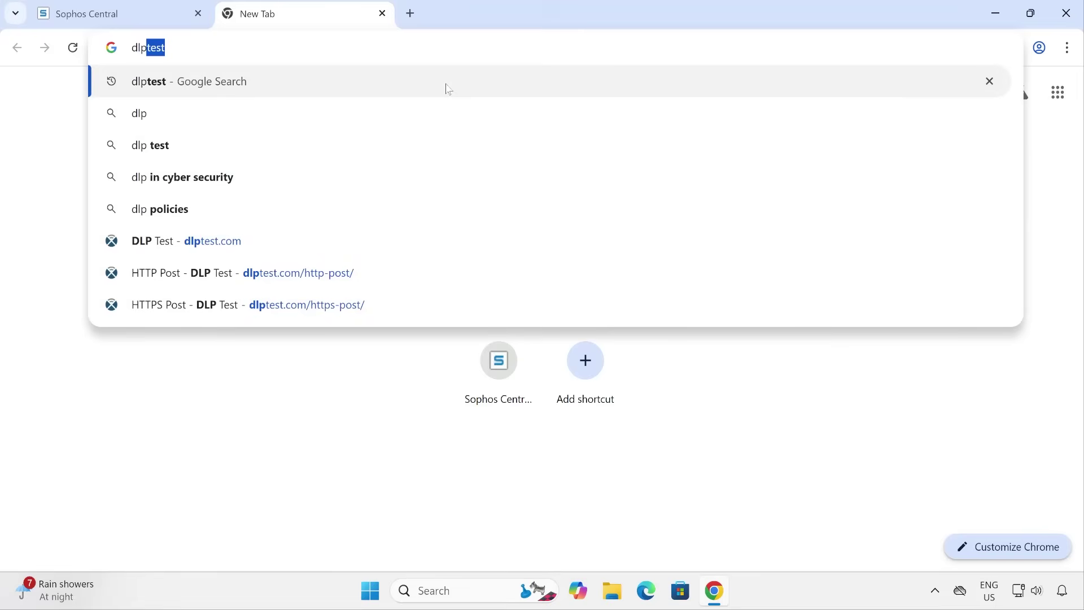
{"action": "key", "text": "Return"}
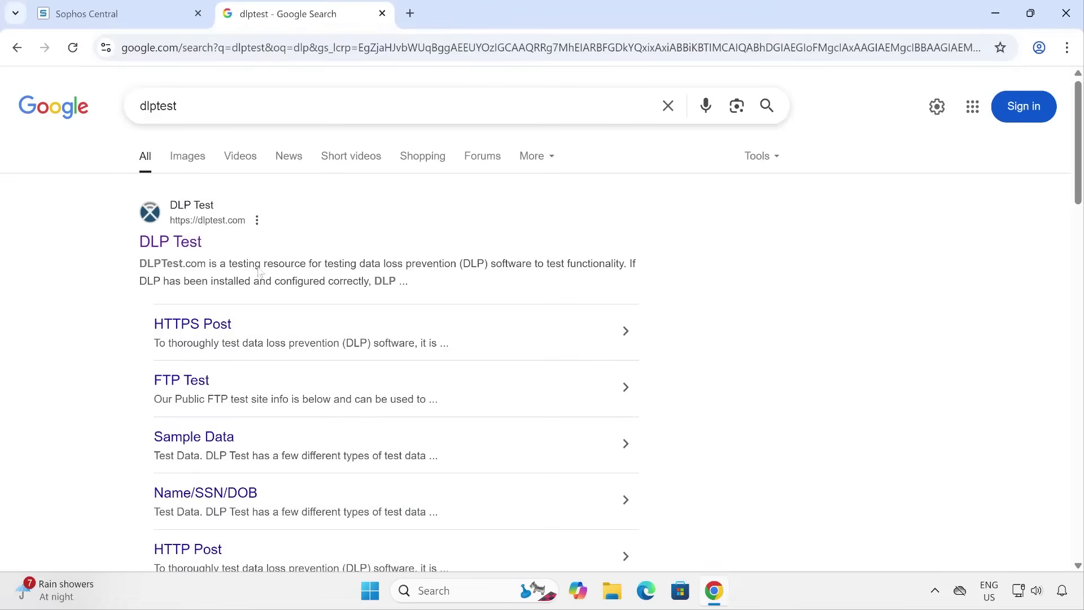
{"action": "left_click", "coordinate": [169, 243]}
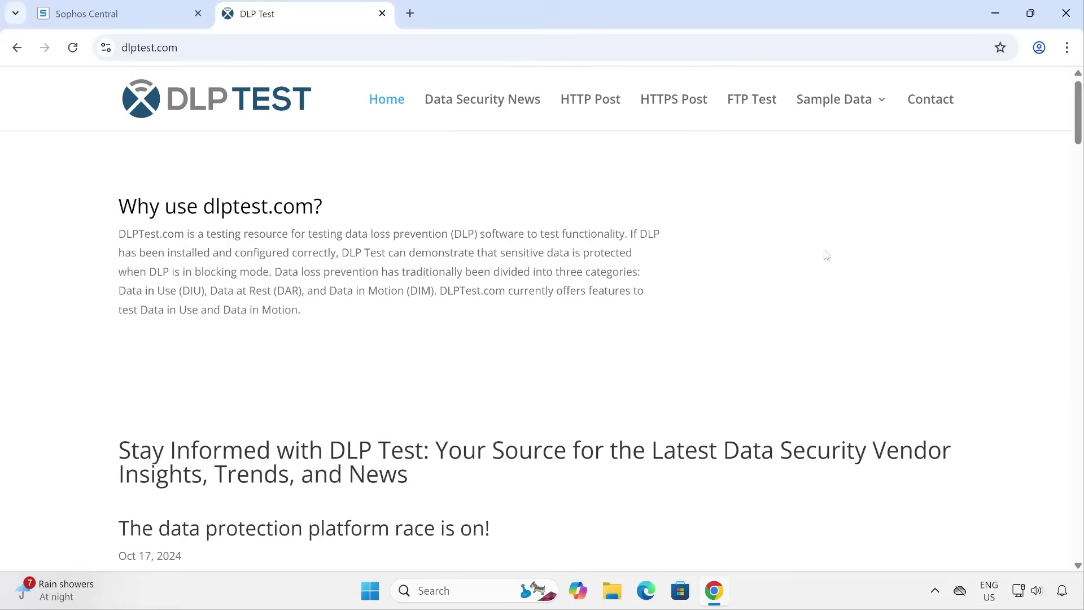
{"action": "left_click", "coordinate": [641, 103]}
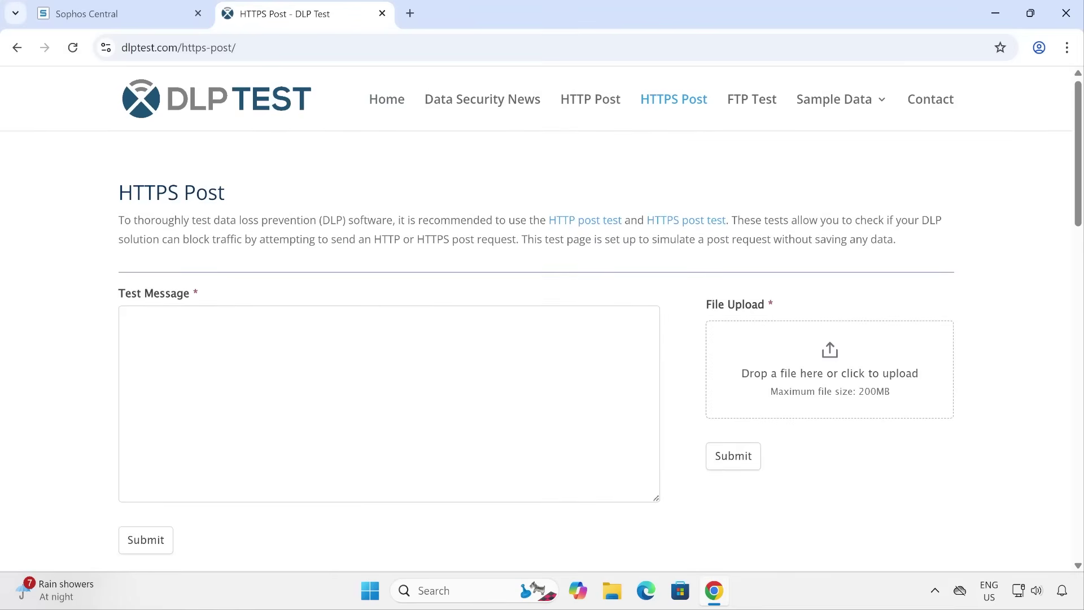
- Read the HTTPS Post page's note about simulated requests and try to upload P Card.docx from the Downloads folder
{"action": "left_click_drag", "start_coordinate": [537, 239], "coordinate": [867, 239]}
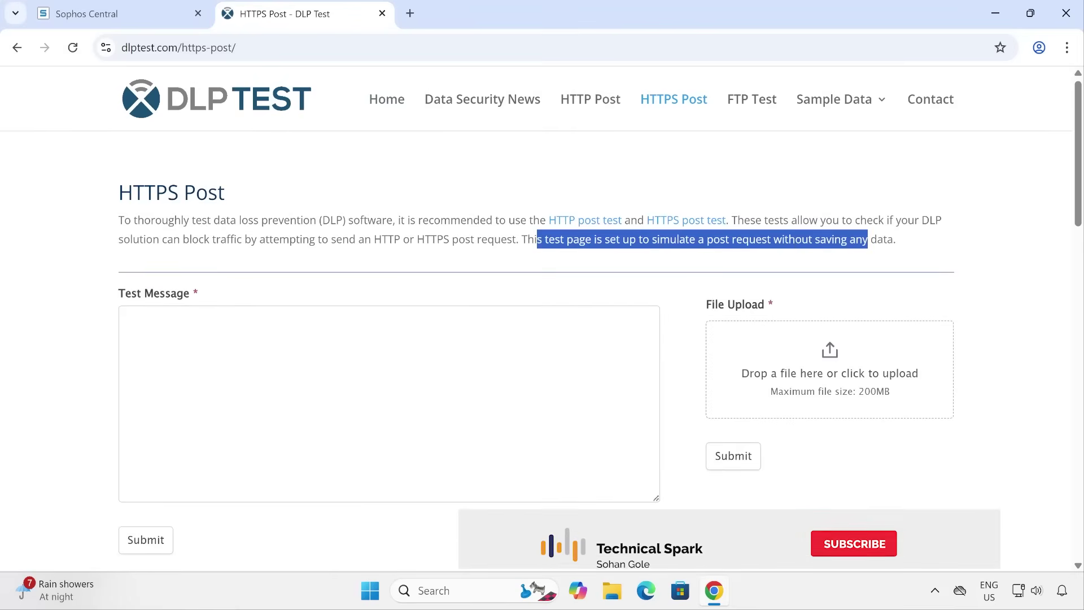
{"action": "left_click_drag", "start_coordinate": [868, 239], "coordinate": [888, 238]}
{"action": "left_click", "coordinate": [880, 466]}
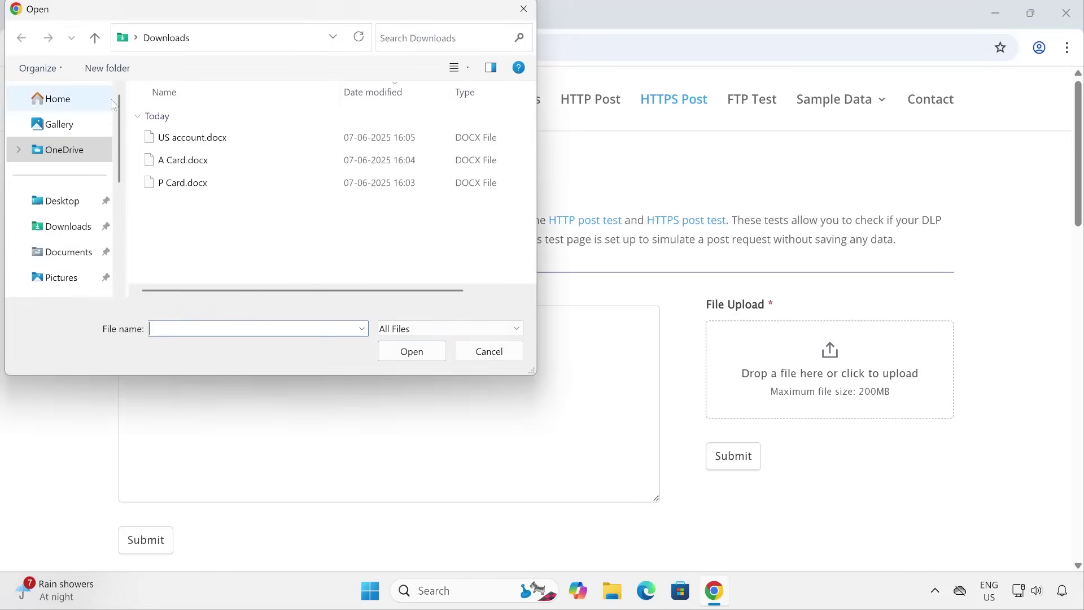
{"action": "left_click", "coordinate": [263, 179]}
{"action": "left_click", "coordinate": [412, 351]}
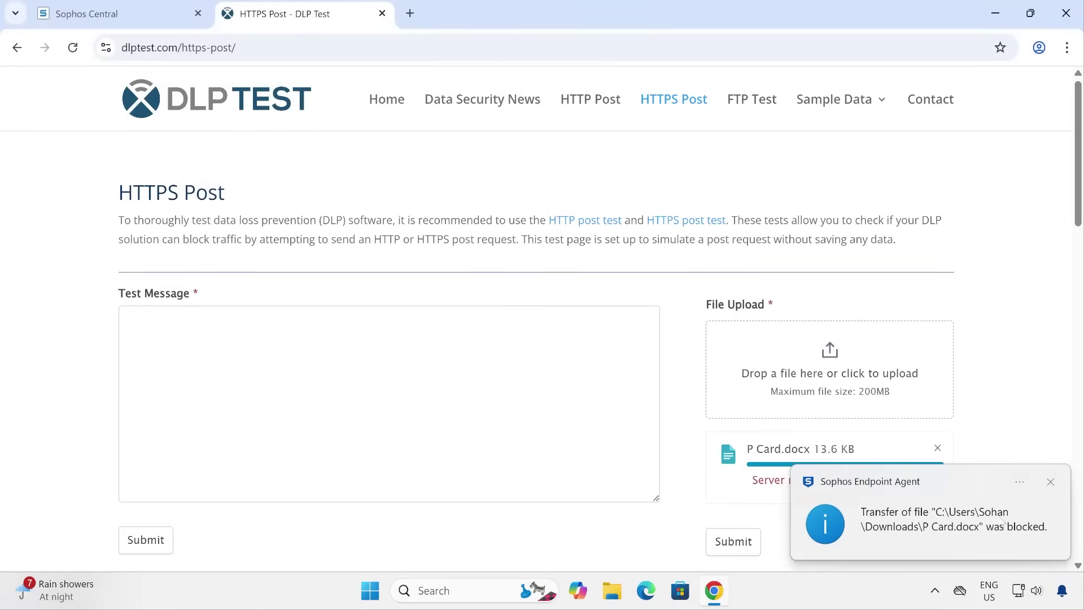
- Open the agent from the P Card.docx transfer notification, review its events and detection history, and close it
{"action": "left_click", "coordinate": [967, 533]}
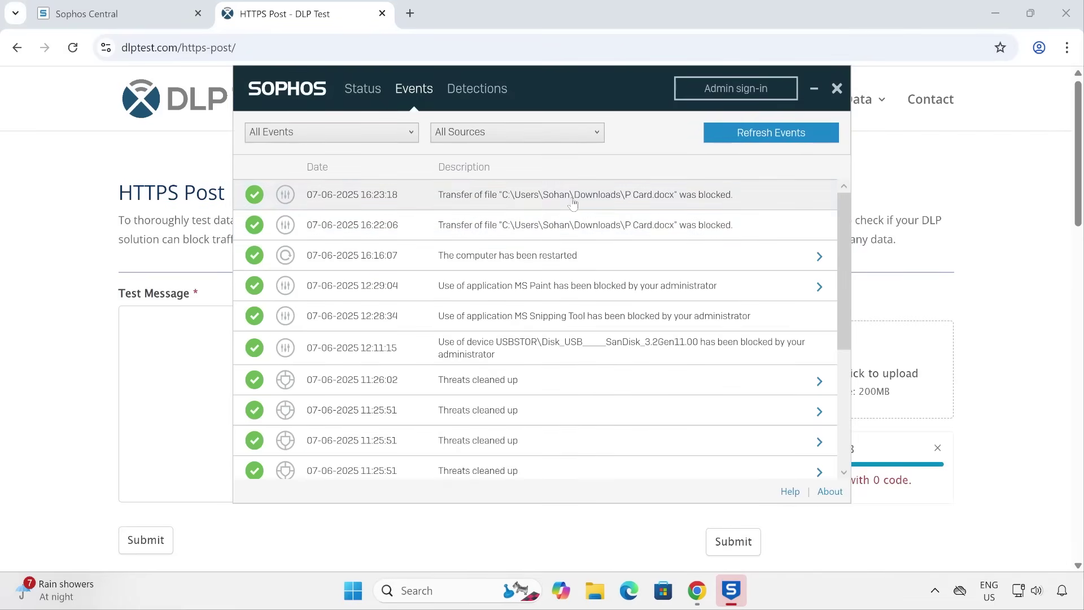
{"action": "left_click", "coordinate": [477, 90]}
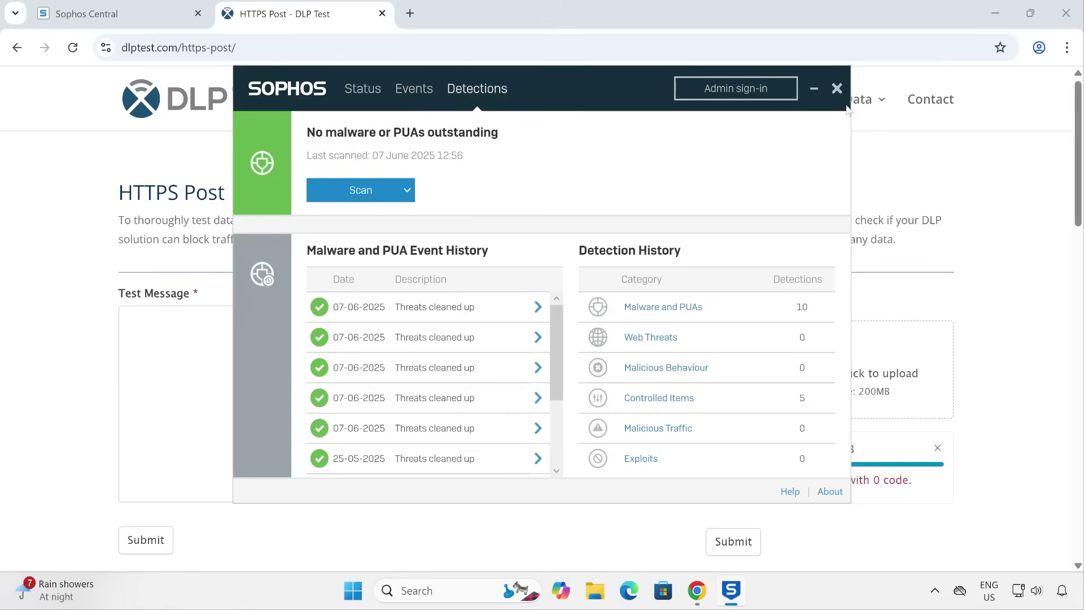
{"action": "left_click", "coordinate": [837, 89]}
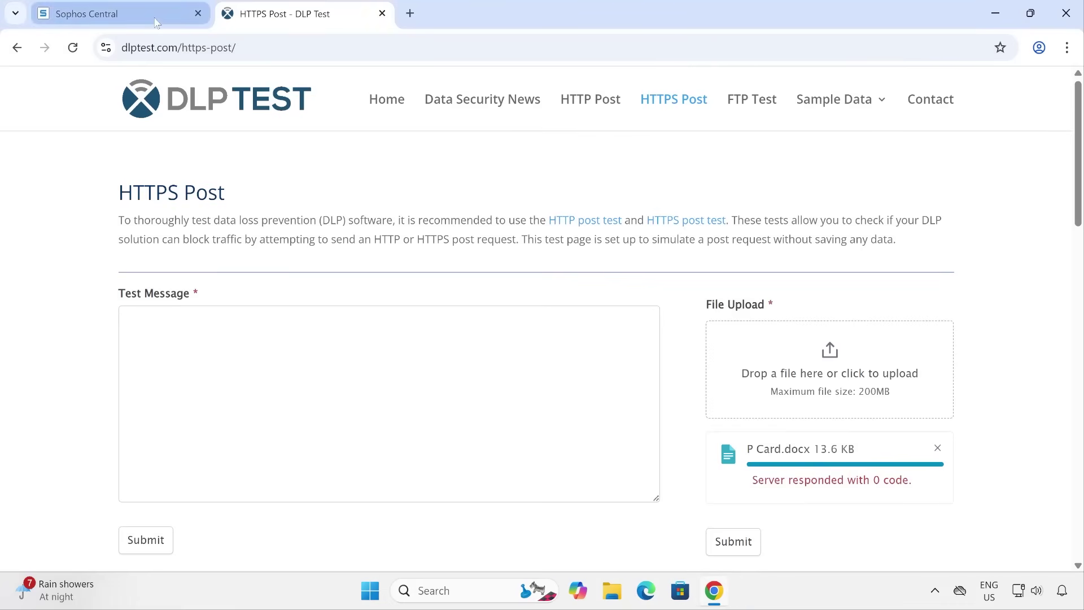
- Reopen the Sophos Endpoint Agent, start another update, check its status, and minimize it
{"action": "left_click", "coordinate": [936, 591]}
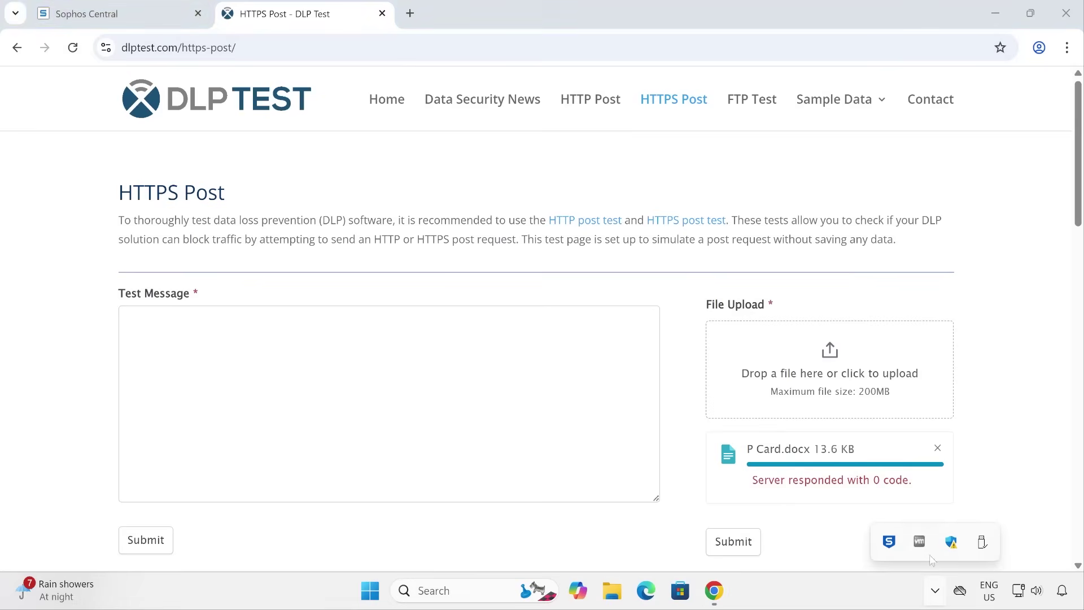
{"action": "right_click", "coordinate": [889, 542]}
{"action": "left_click", "coordinate": [773, 520]}
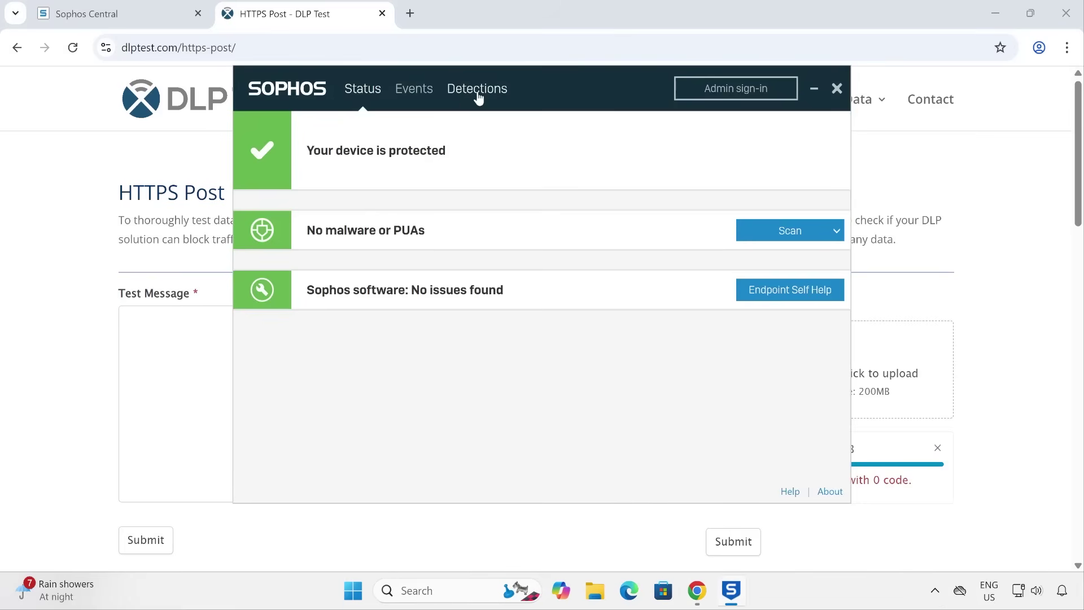
{"action": "left_click", "coordinate": [830, 491]}
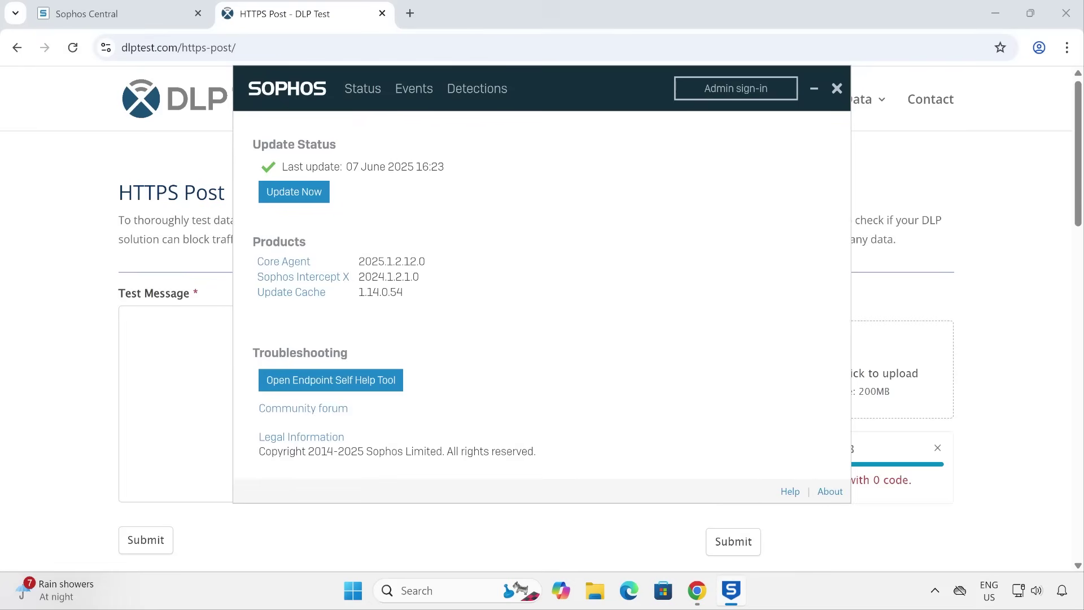
{"action": "left_click", "coordinate": [294, 192]}
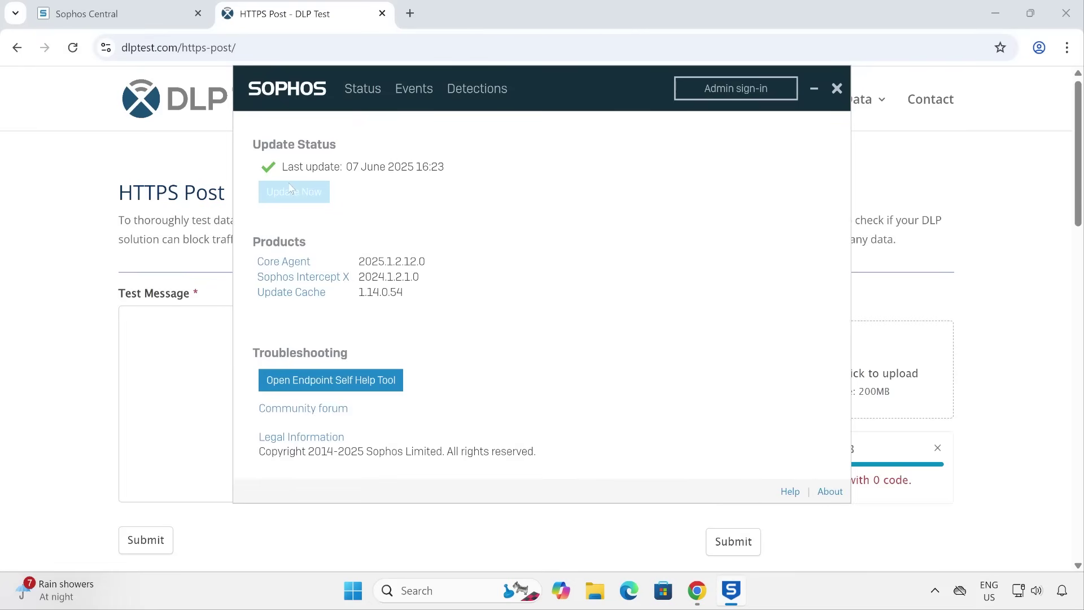
{"action": "left_click", "coordinate": [411, 94]}
{"action": "left_click", "coordinate": [374, 90]}
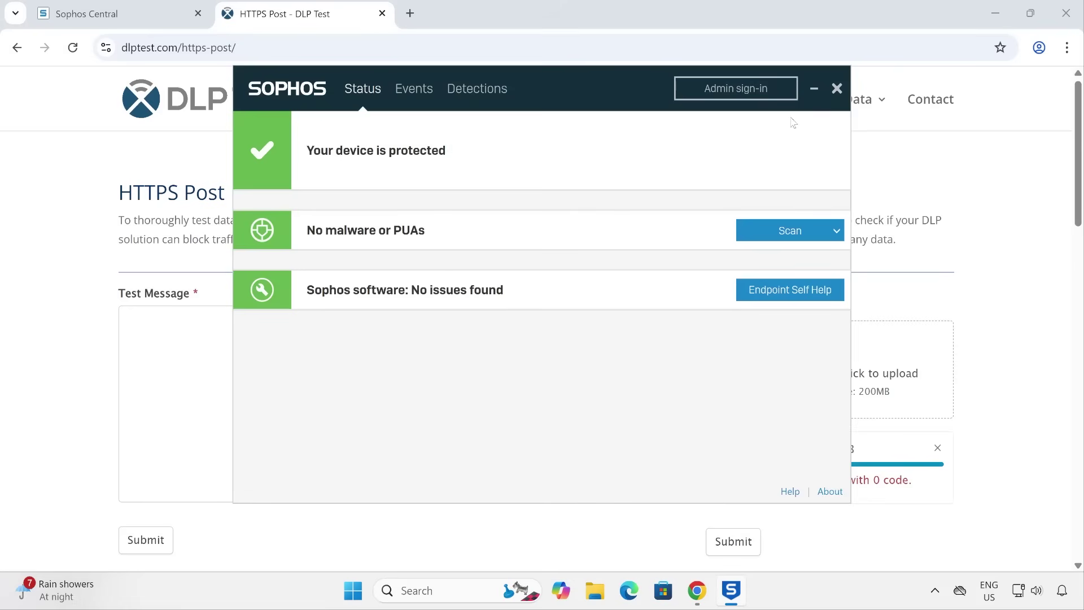
{"action": "left_click", "coordinate": [815, 90]}
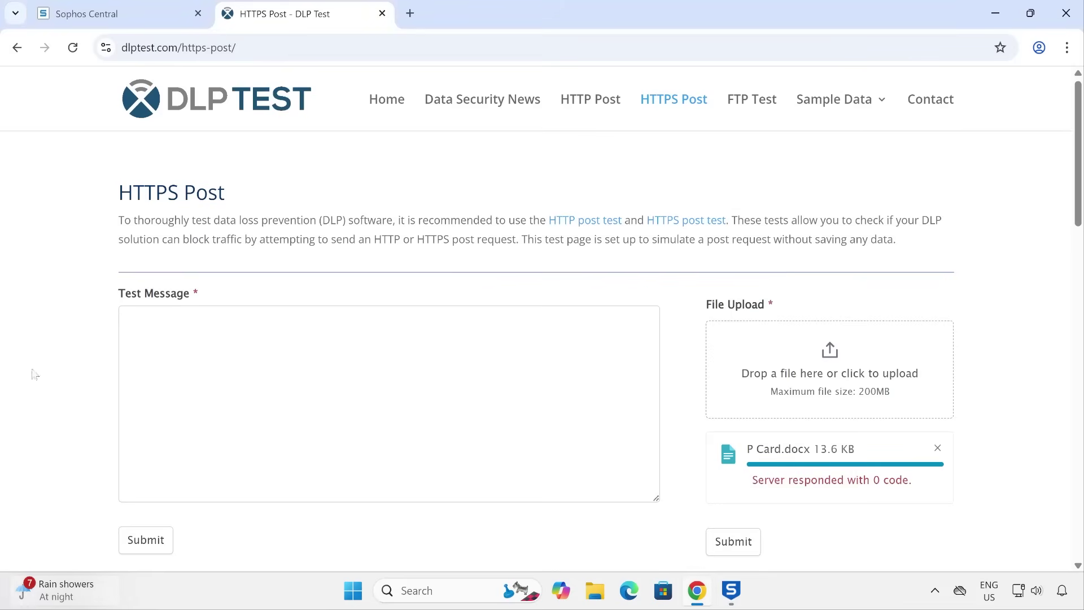
- Open the Data Loss Prevention log in Sophos Central's endpoint reports and examine the events' time, user and rule name
{"action": "left_click", "coordinate": [165, 12]}
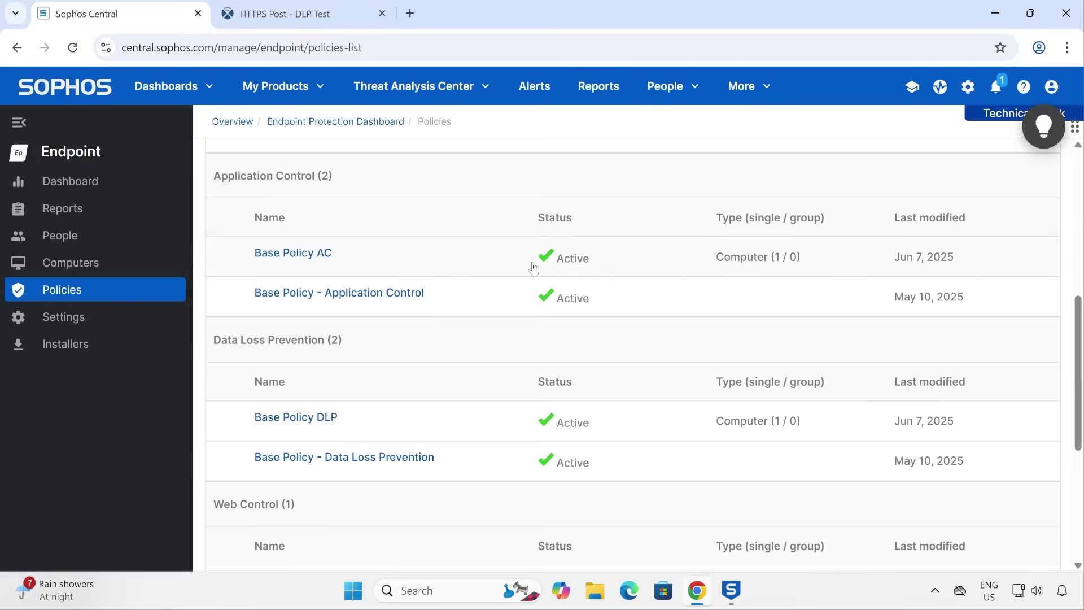
{"action": "left_click", "coordinate": [124, 210]}
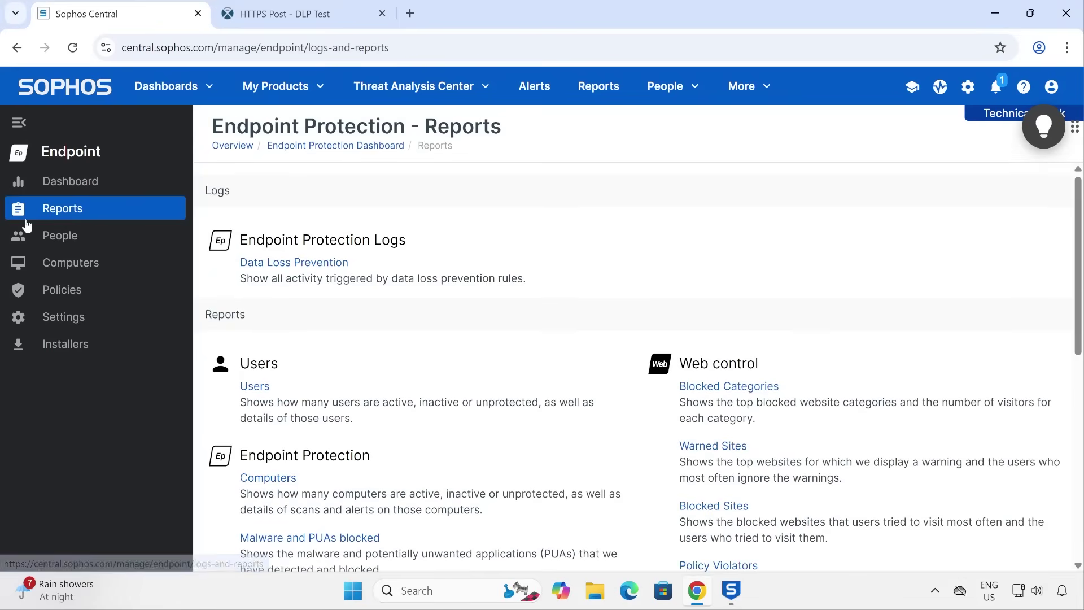
{"action": "left_click", "coordinate": [281, 265]}
{"action": "scroll", "coordinate": [559, 395], "scroll_direction": "down", "scroll_amount": 1}
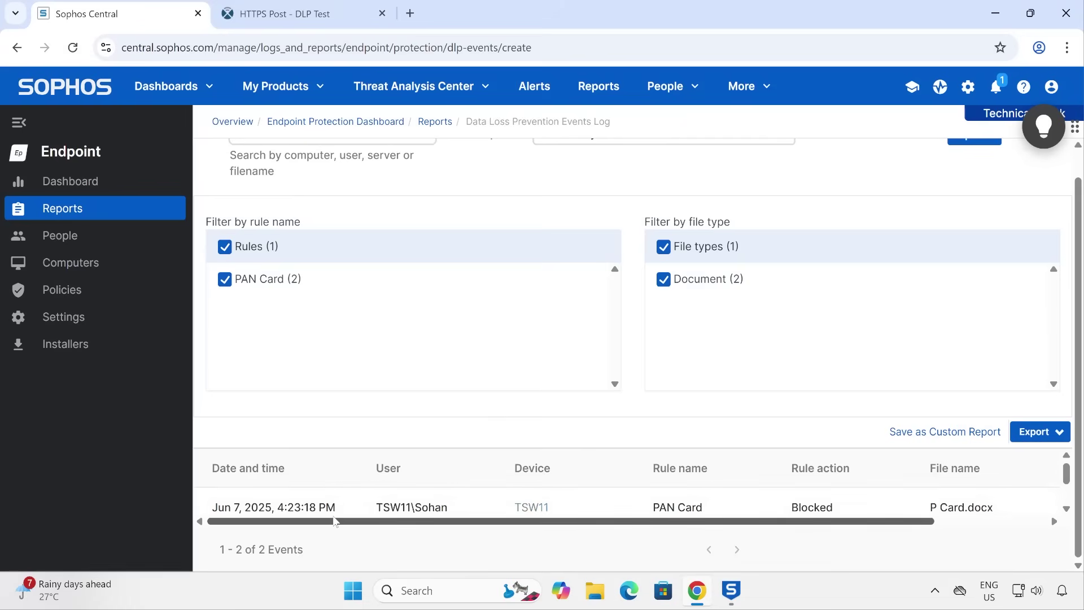
{"action": "left_click_drag", "start_coordinate": [412, 520], "coordinate": [323, 533]}
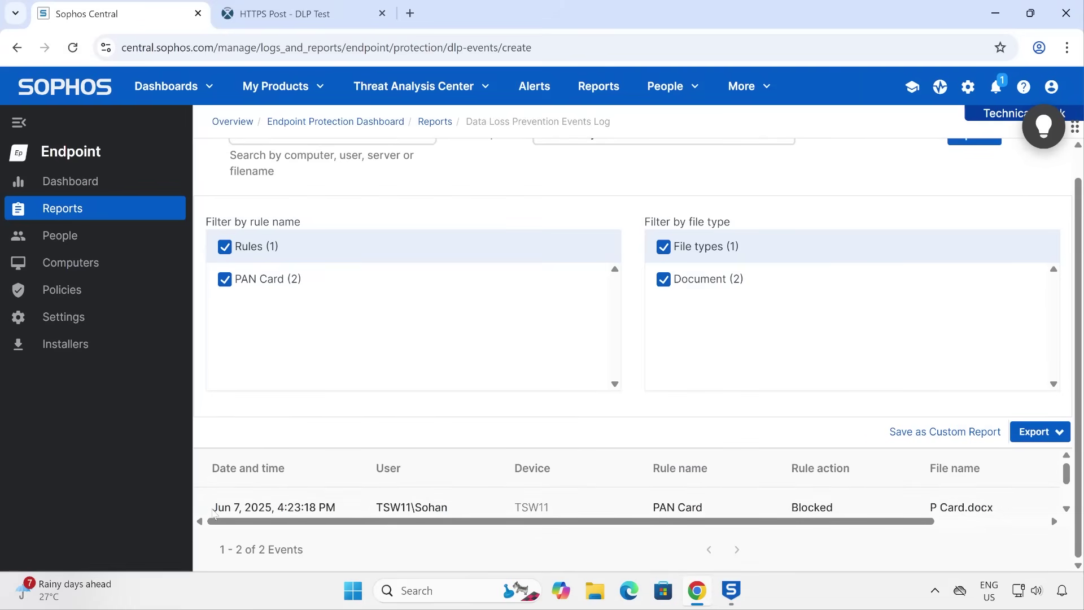
{"action": "left_click_drag", "start_coordinate": [212, 495], "coordinate": [462, 504]}
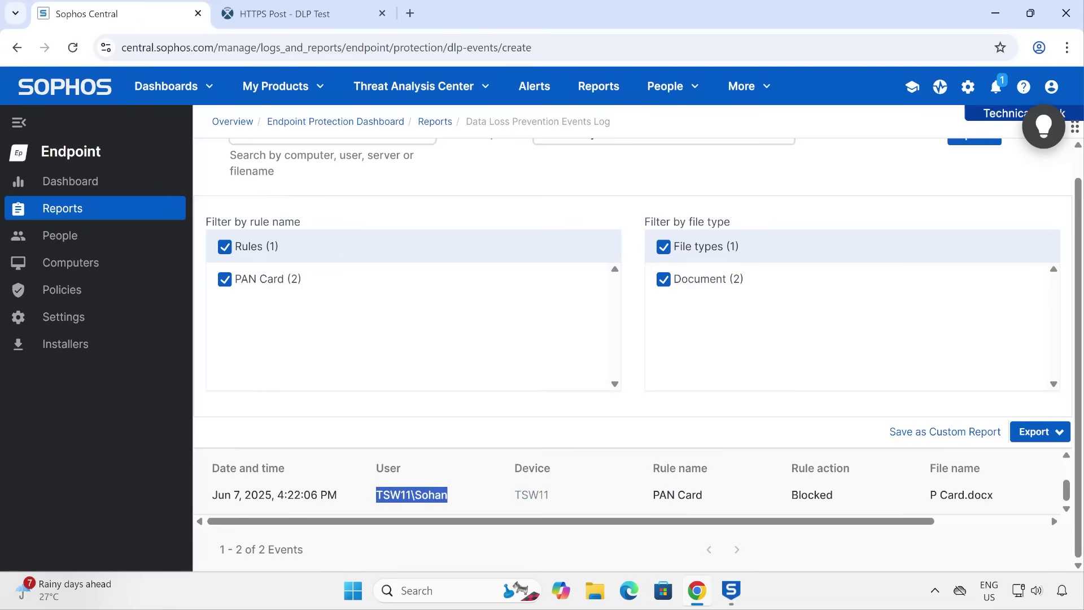
{"action": "left_click_drag", "start_coordinate": [659, 494], "coordinate": [692, 496]}
- Locate P Card.docx in the Downloads folder using File Explorer, and return to the Data Loss Prevention events log's filters
{"action": "left_click", "coordinate": [593, 591]}
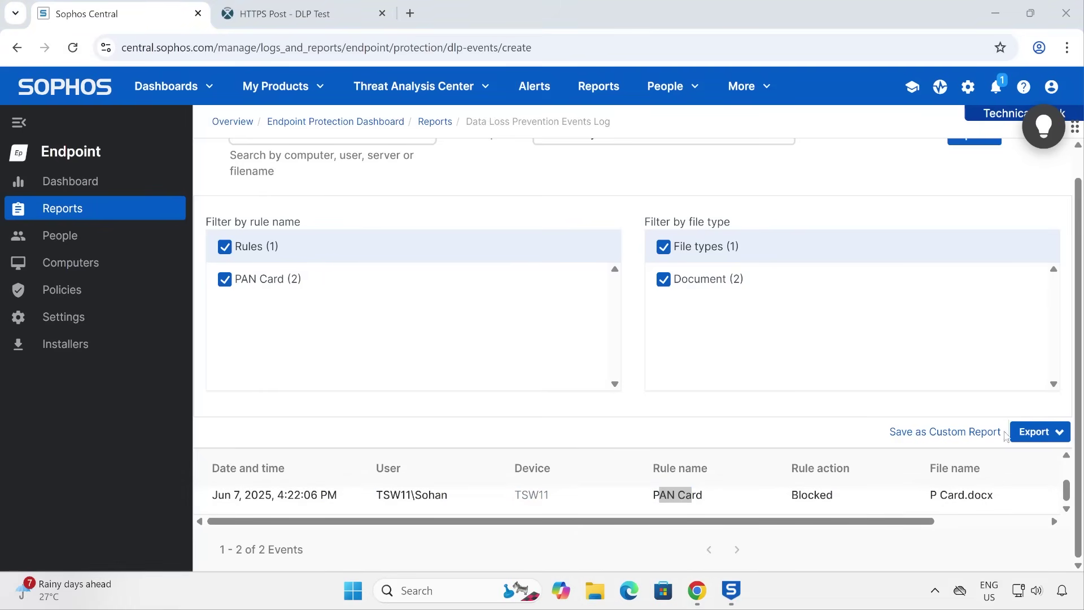
{"action": "left_click_drag", "start_coordinate": [750, 90], "coordinate": [581, 75]}
{"action": "left_click", "coordinate": [280, 309]}
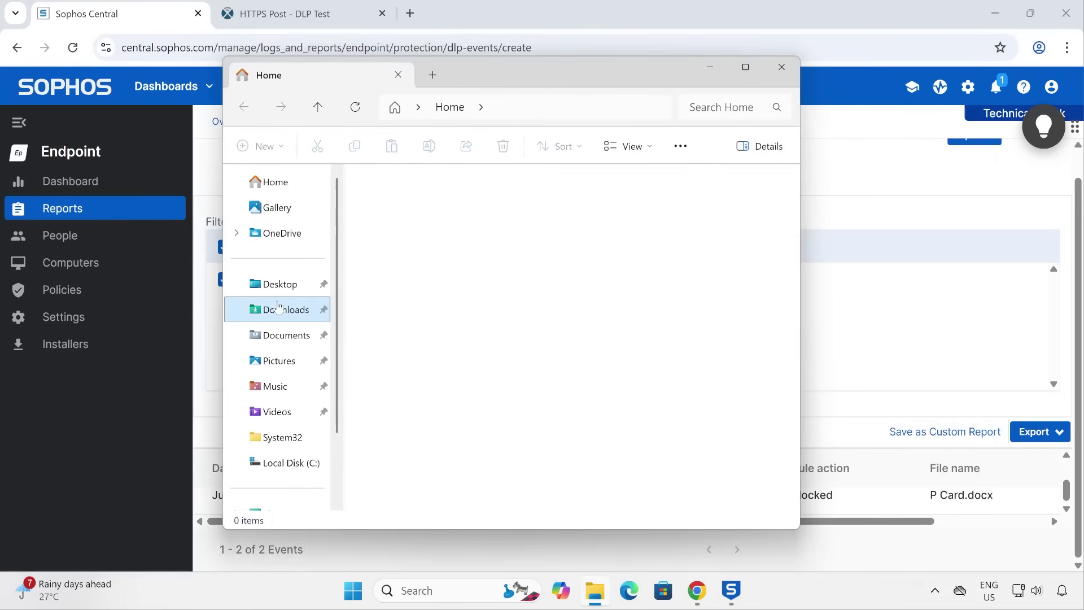
{"action": "left_click", "coordinate": [438, 269]}
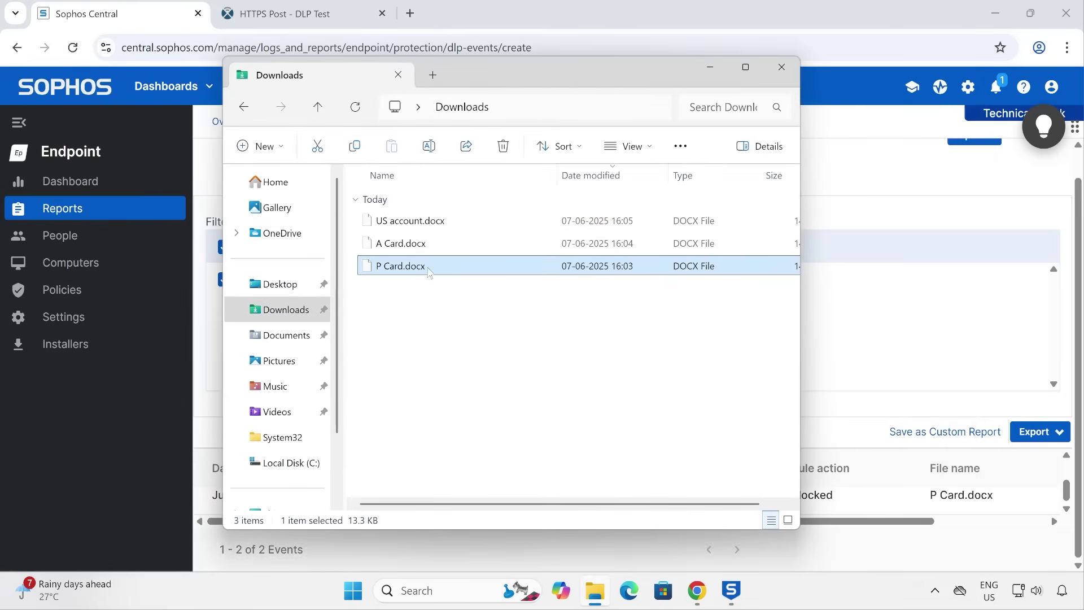
{"action": "left_click", "coordinate": [112, 482]}
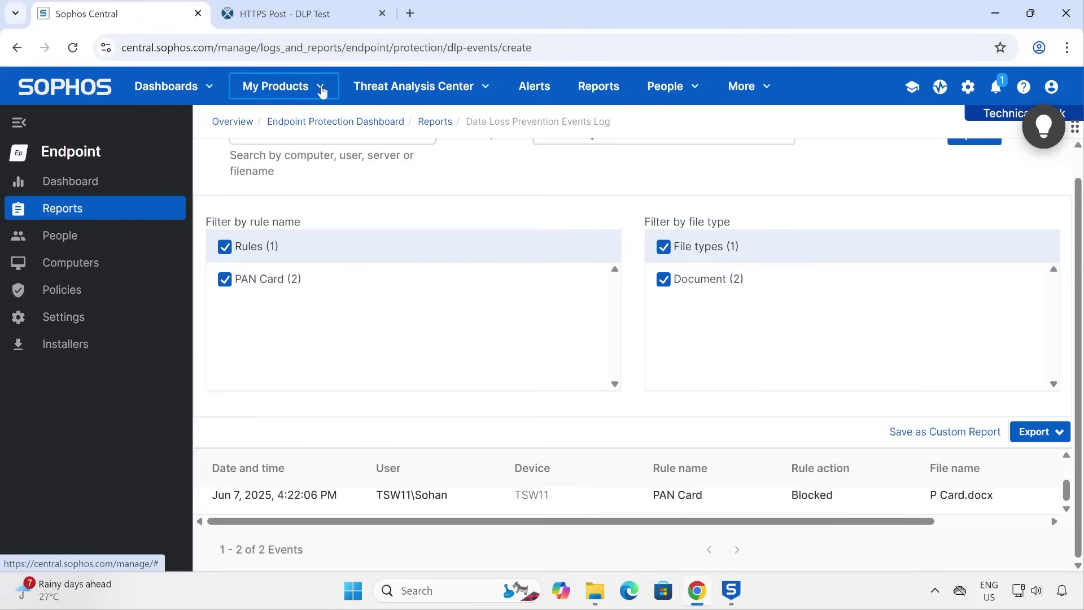
{"action": "scroll", "coordinate": [319, 91], "scroll_direction": "up", "scroll_amount": 1}
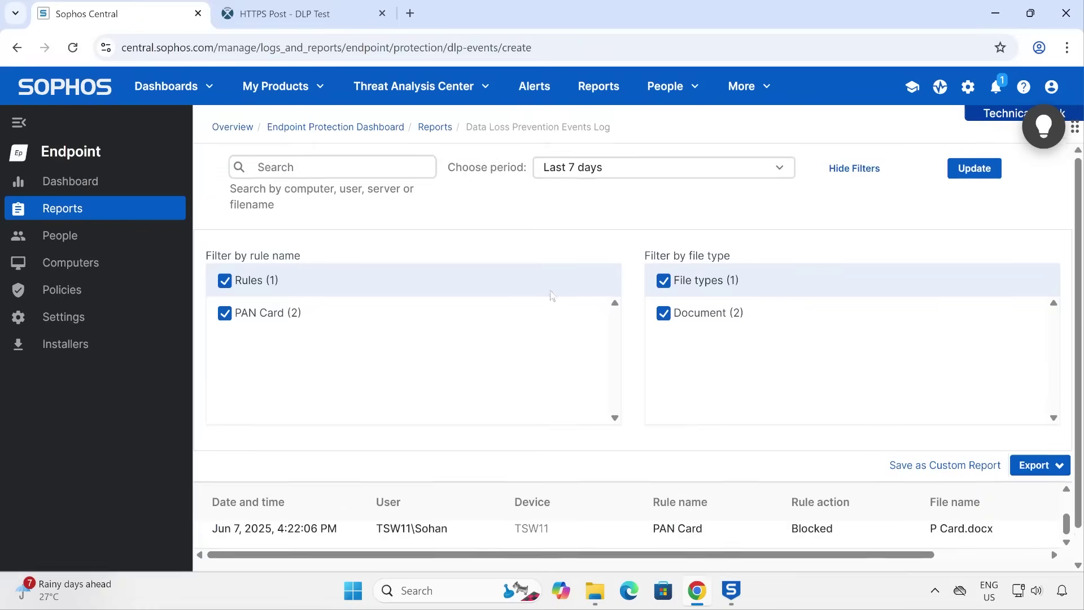
- Open Base Policy DLP from the Endpoint policies and view its data transfer rules in the policy settings
{"action": "left_click", "coordinate": [316, 92]}
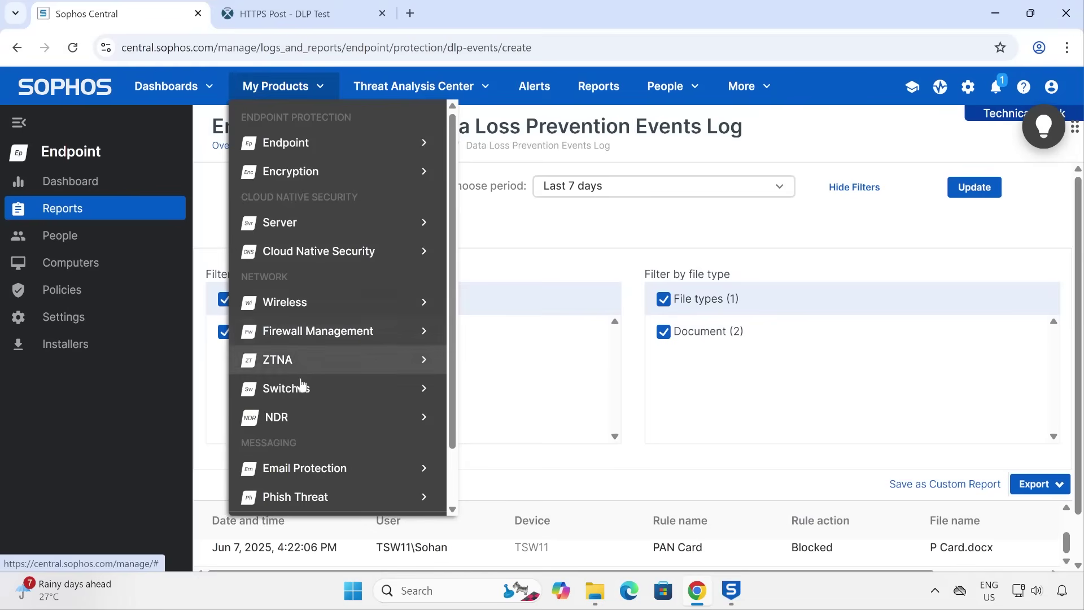
{"action": "mouse_move", "coordinate": [321, 145]}
{"action": "left_click", "coordinate": [501, 257]}
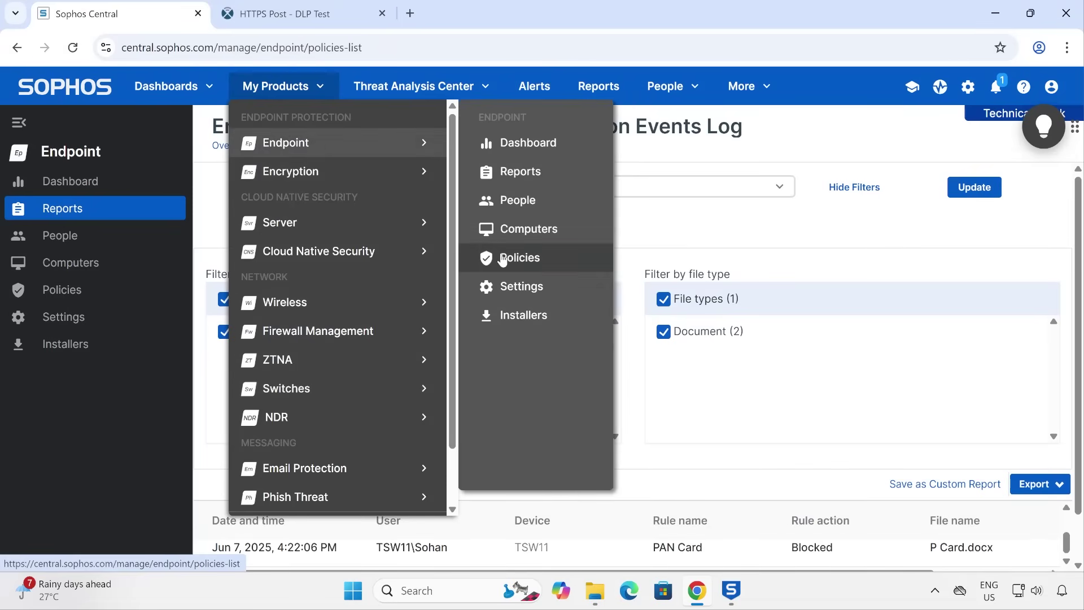
{"action": "scroll", "coordinate": [321, 396], "scroll_direction": "down", "scroll_amount": 5}
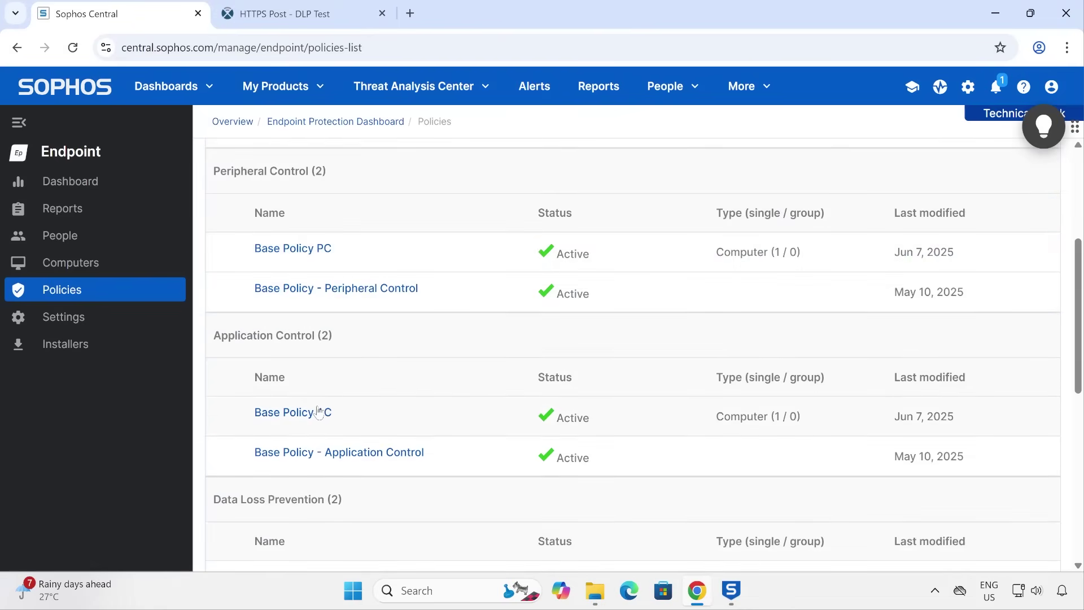
{"action": "scroll", "coordinate": [319, 412], "scroll_direction": "down", "scroll_amount": 3}
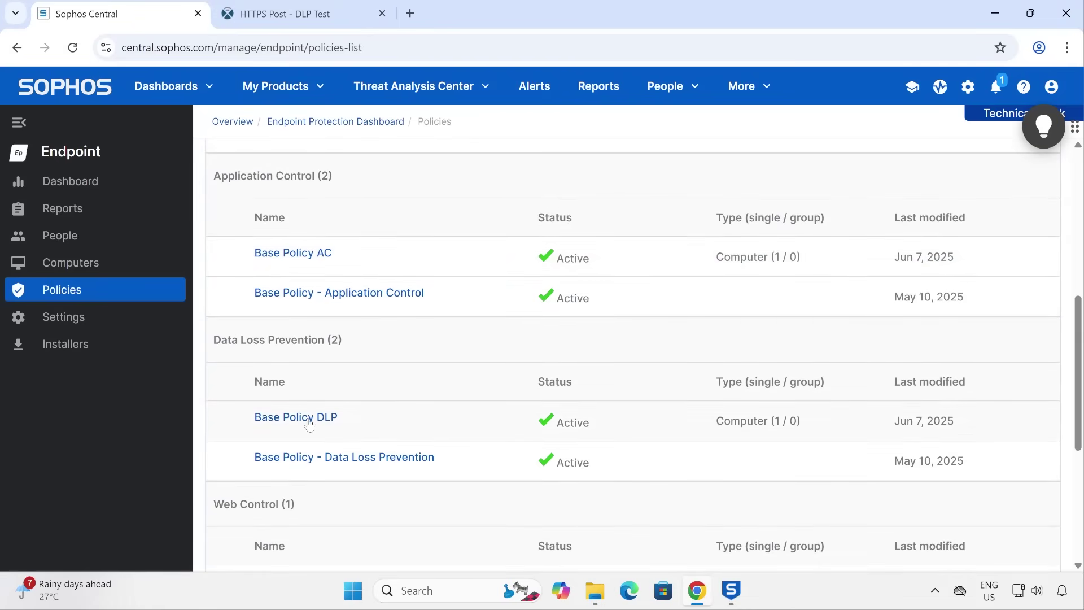
{"action": "left_click", "coordinate": [308, 419]}
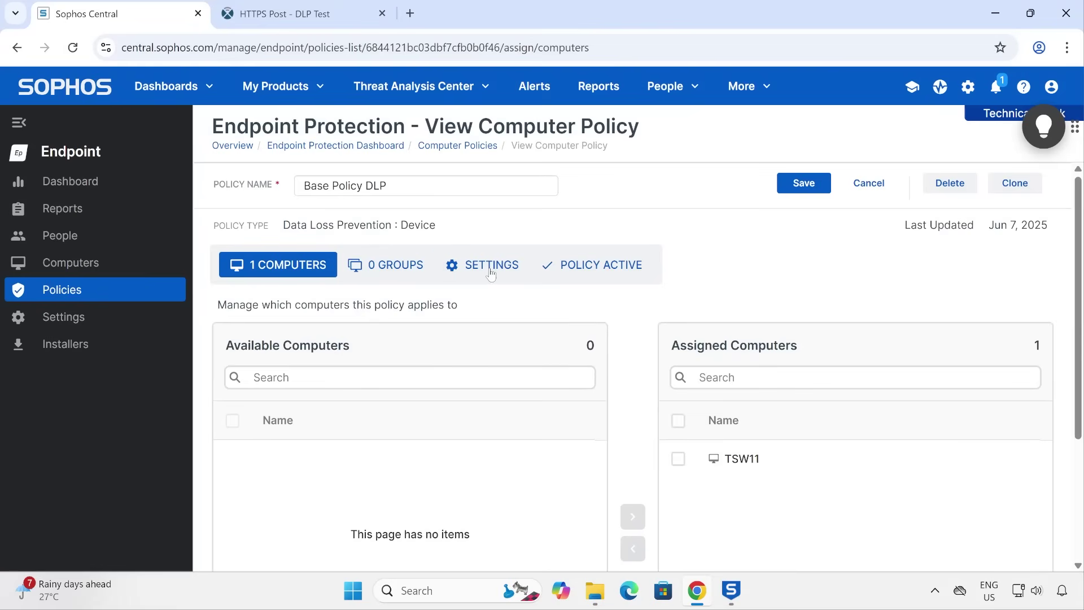
{"action": "left_click", "coordinate": [490, 271]}
{"action": "scroll", "coordinate": [842, 344], "scroll_direction": "down", "scroll_amount": 3}
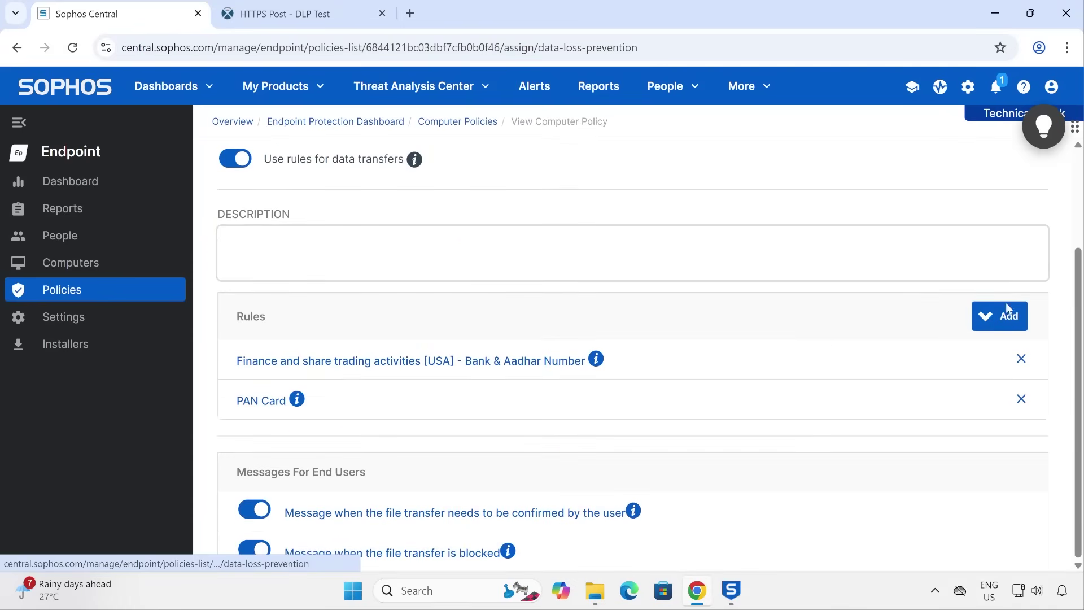
- Examine the options for adding existing, content or file rules to the policy, without choosing any
{"action": "left_click", "coordinate": [986, 321]}
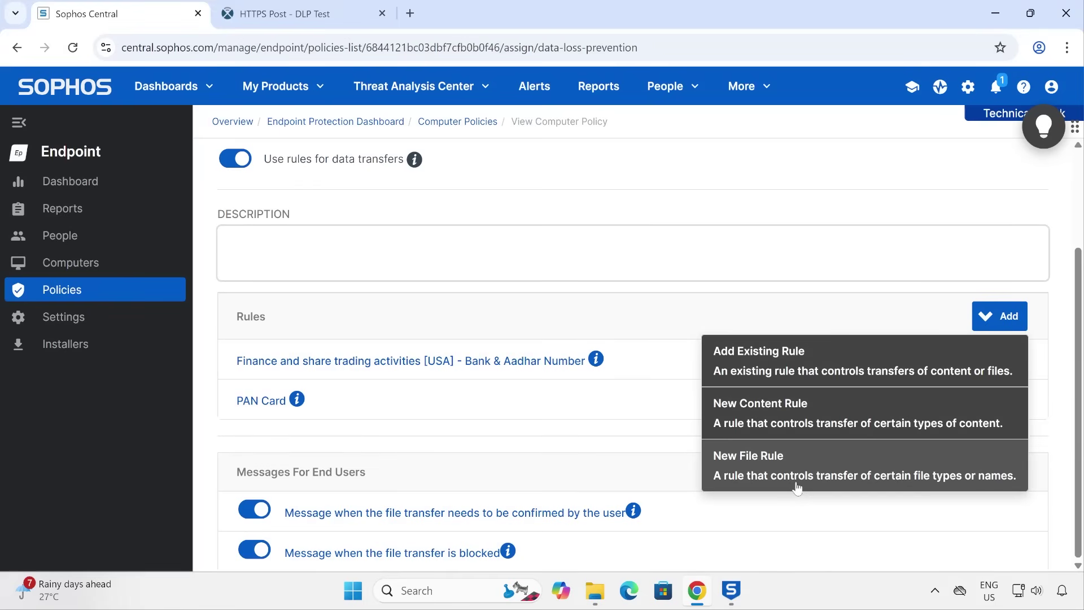
{"action": "left_click", "coordinate": [517, 265]}
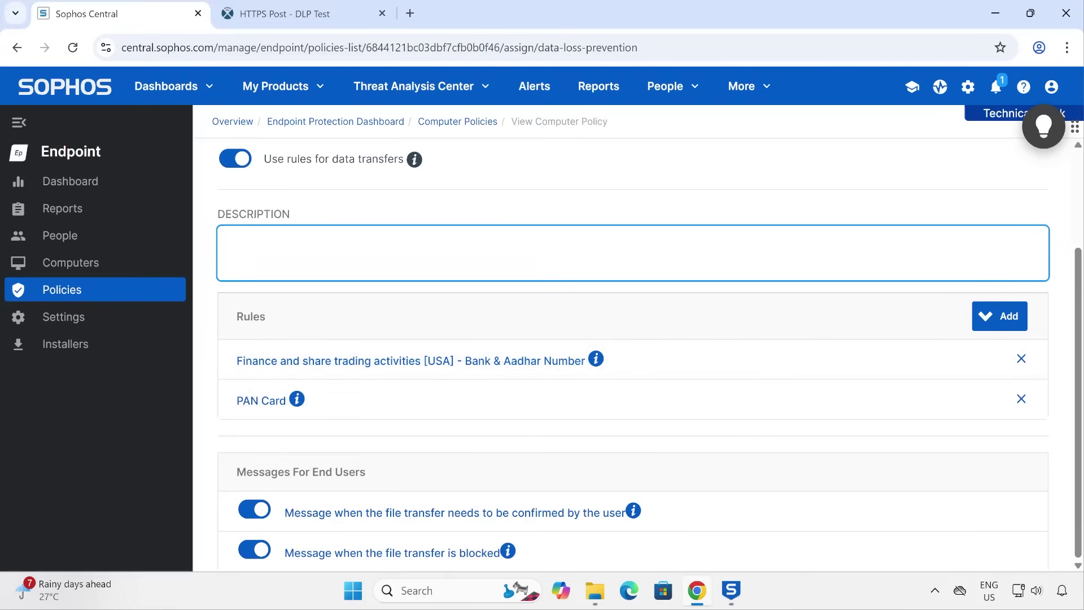
{"action": "left_click", "coordinate": [1005, 317]}
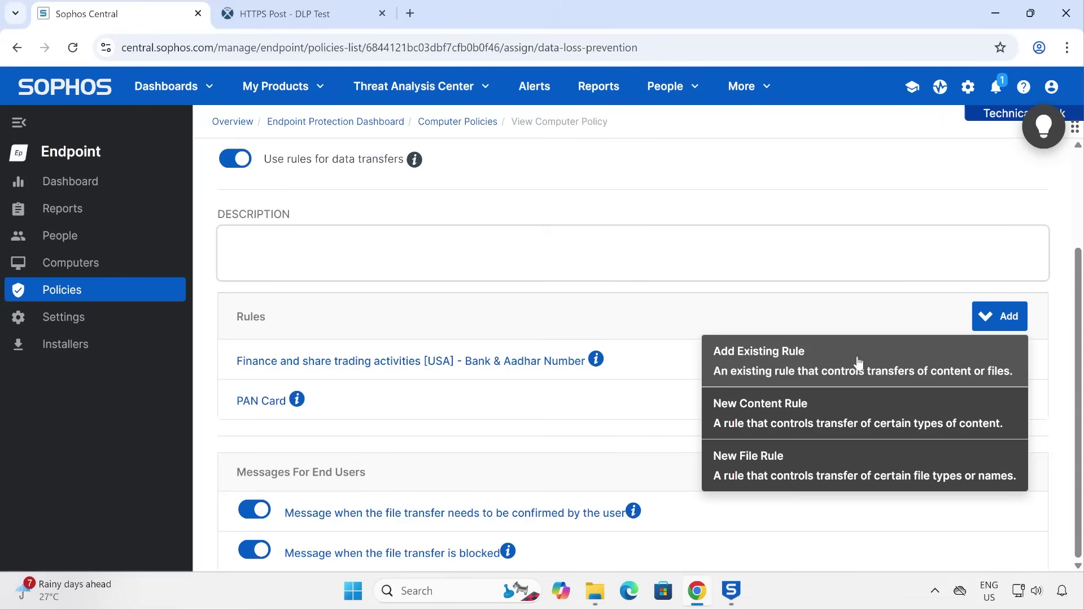
{"action": "left_click", "coordinate": [136, 444]}
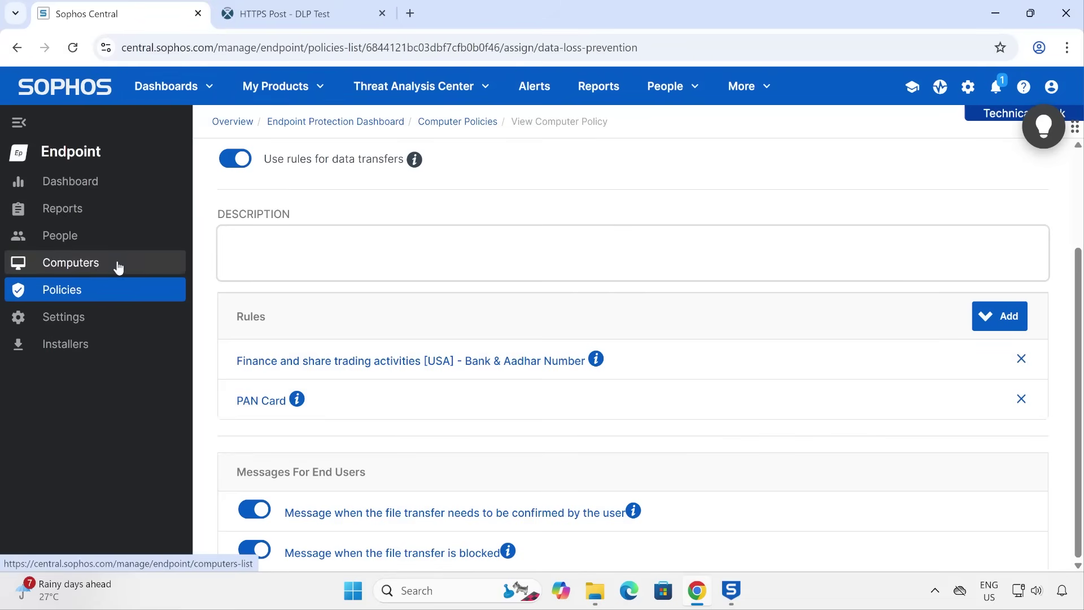
- Open the Data Loss Prevention rules in the Endpoint general settings and look through the list of reusable rules
{"action": "left_click", "coordinate": [87, 317]}
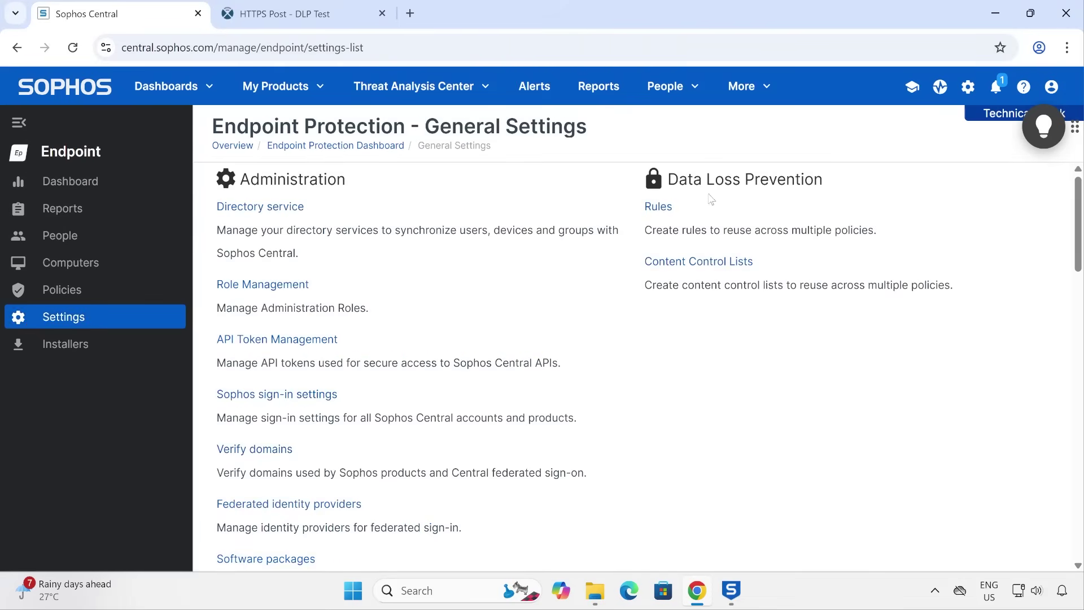
{"action": "left_click", "coordinate": [659, 210]}
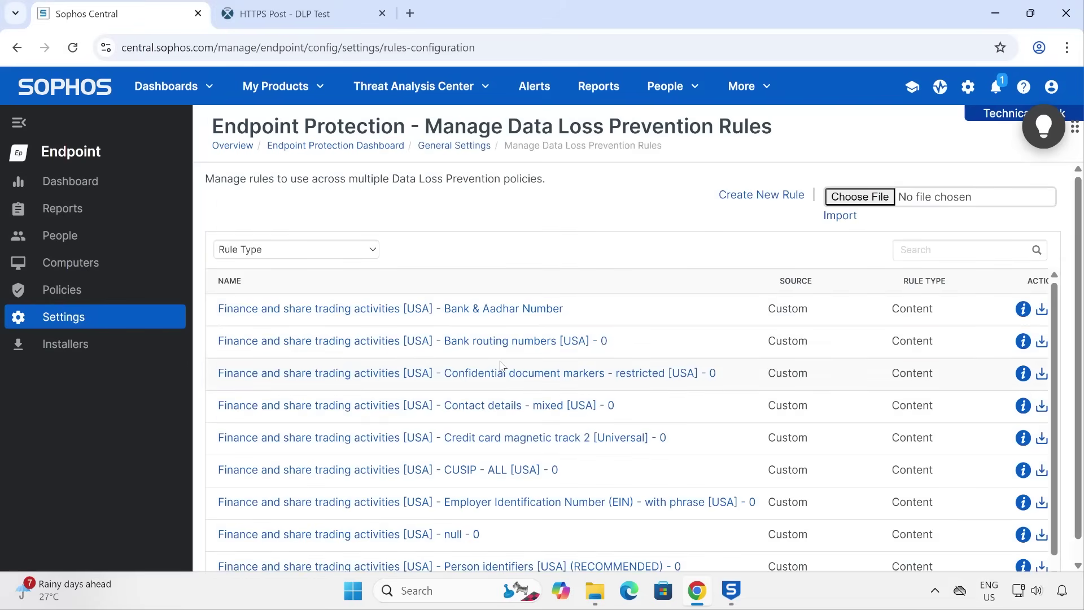
{"action": "scroll", "coordinate": [499, 366], "scroll_direction": "down", "scroll_amount": 4}
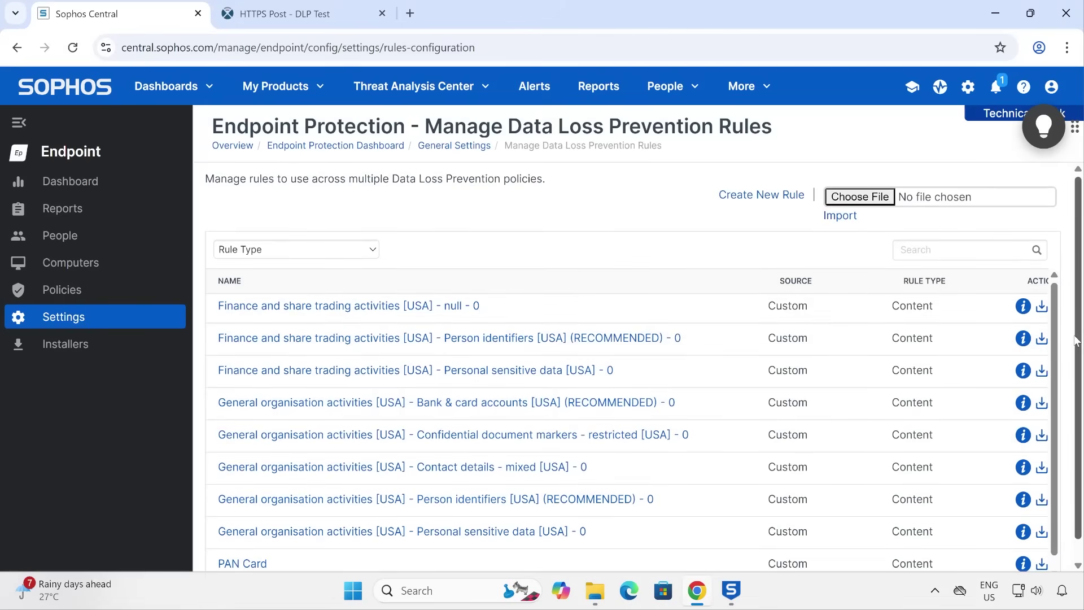
{"action": "scroll", "coordinate": [1075, 432], "scroll_direction": "down", "scroll_amount": 1}
{"action": "scroll", "coordinate": [1076, 438], "scroll_direction": "up", "scroll_amount": 1}
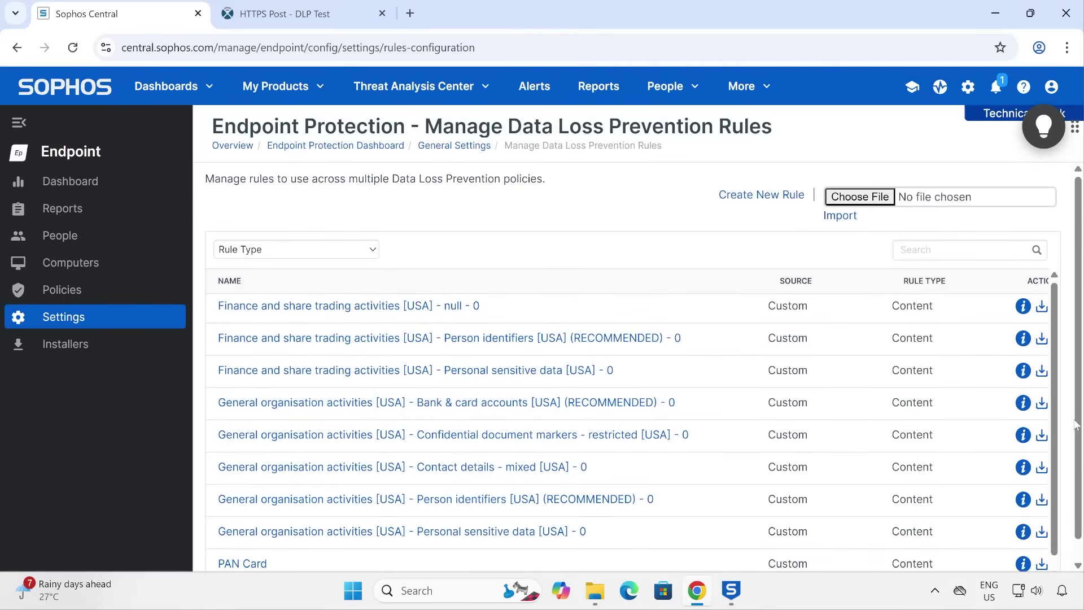
{"action": "scroll", "coordinate": [1075, 526], "scroll_direction": "down", "scroll_amount": 1}
{"action": "scroll", "coordinate": [1076, 526], "scroll_direction": "up", "scroll_amount": 1}
- Create a new content rule named ABC with the description EFGH
{"action": "left_click", "coordinate": [755, 197]}
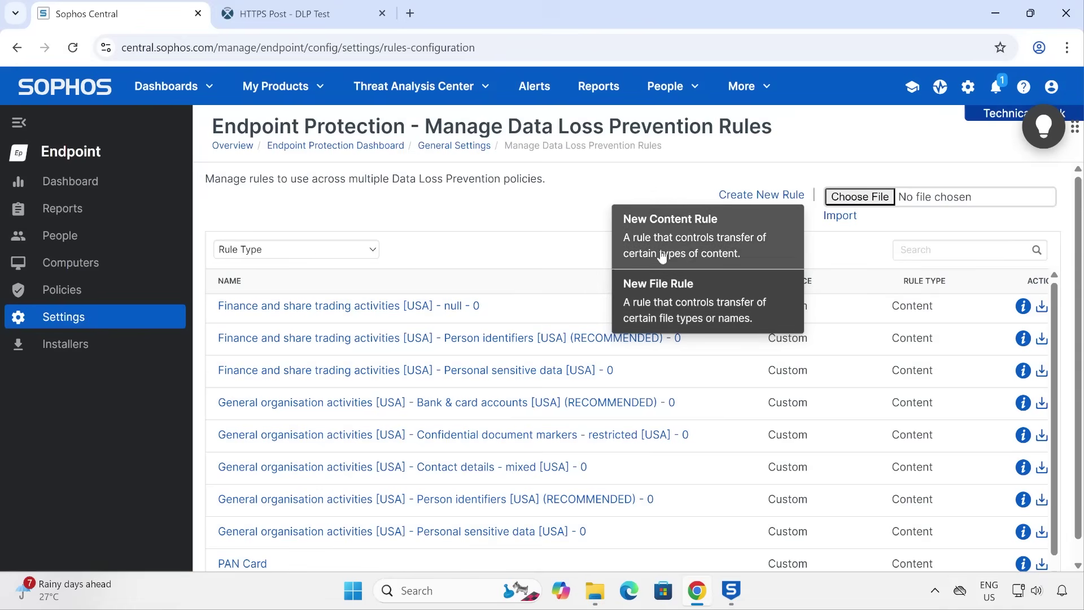
{"action": "left_click", "coordinate": [710, 250]}
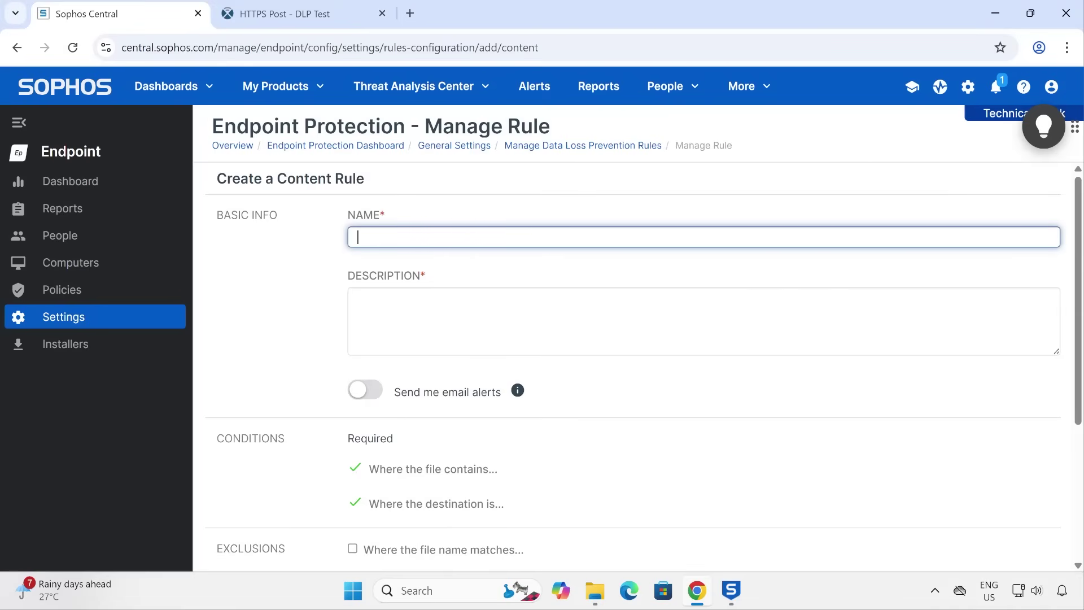
{"action": "type", "text": "ABC"}
{"action": "left_click", "coordinate": [358, 297]}
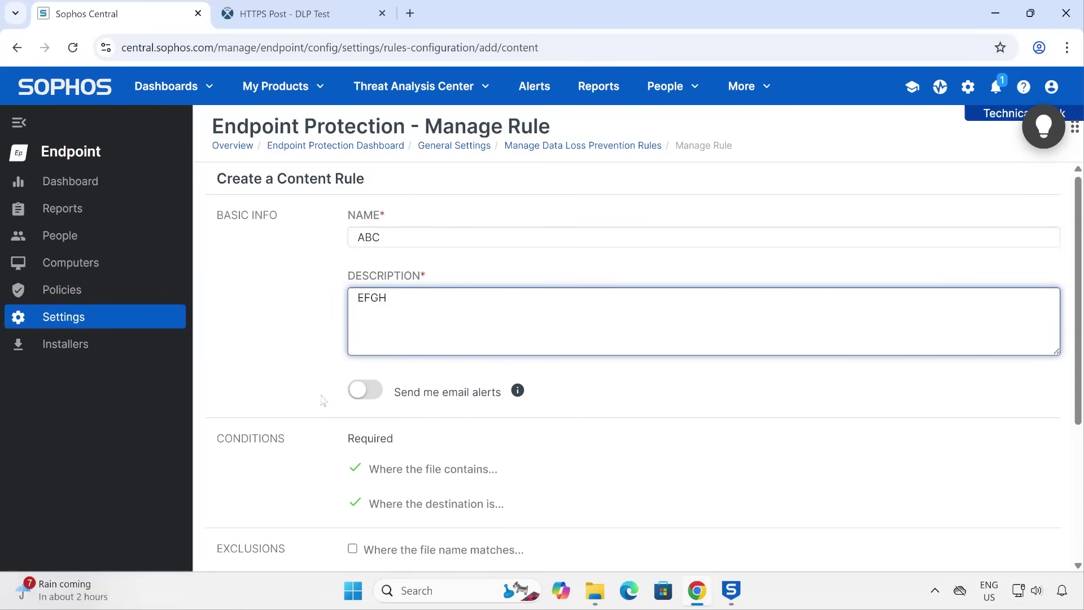
- Review the rule's conditions, set its action to Allow transfer if user confirms, and proceed to the rule configuration
{"action": "scroll", "coordinate": [323, 400], "scroll_direction": "down", "scroll_amount": 3}
{"action": "left_click_drag", "start_coordinate": [379, 286], "coordinate": [450, 286]}
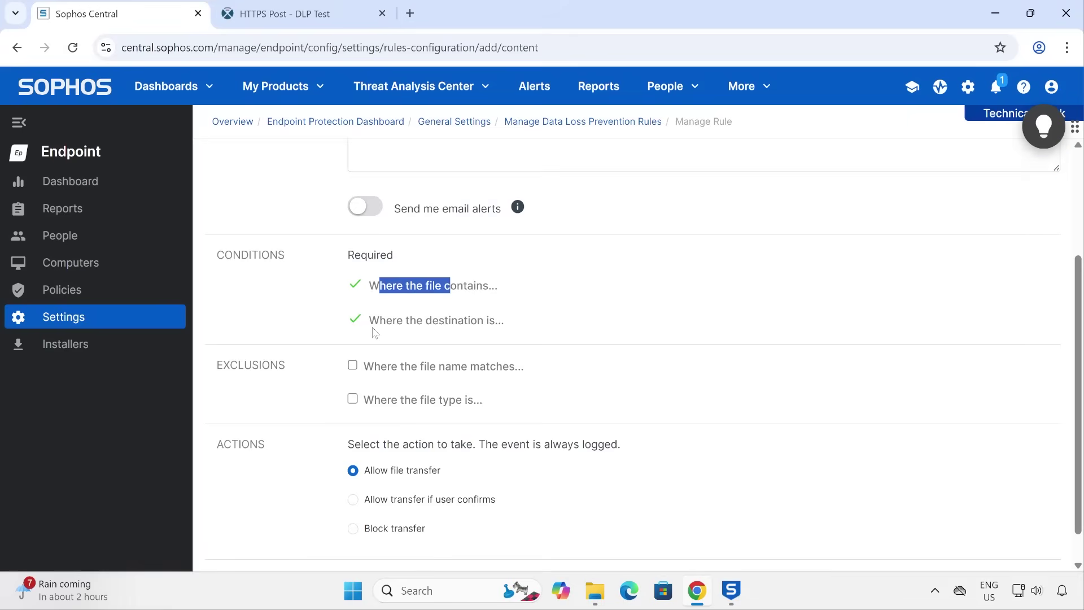
{"action": "left_click_drag", "start_coordinate": [373, 329], "coordinate": [445, 329]}
{"action": "scroll", "coordinate": [279, 523], "scroll_direction": "down", "scroll_amount": 1}
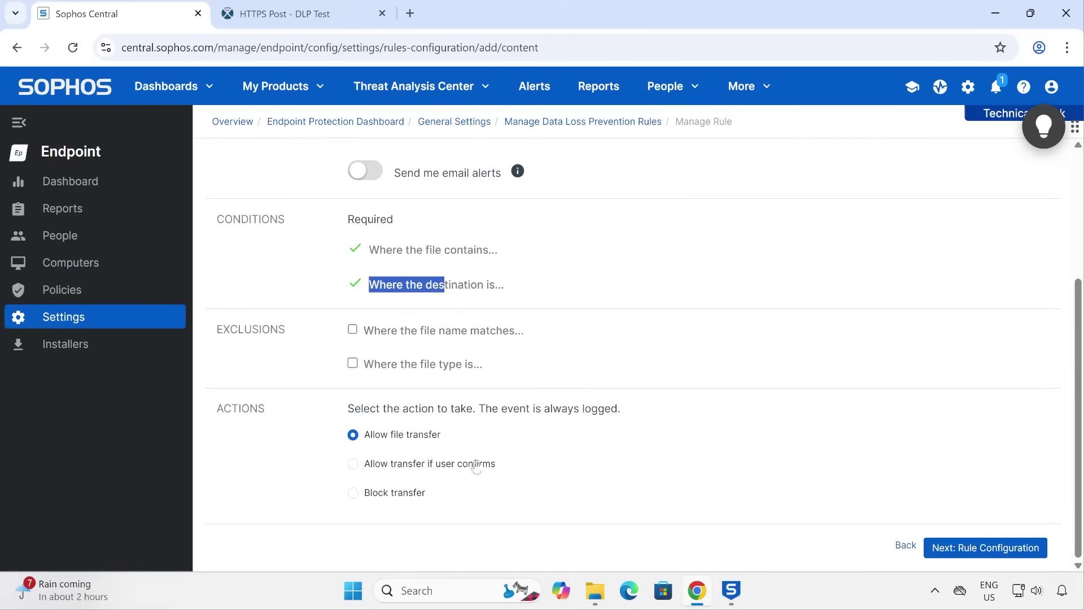
{"action": "left_click", "coordinate": [398, 493]}
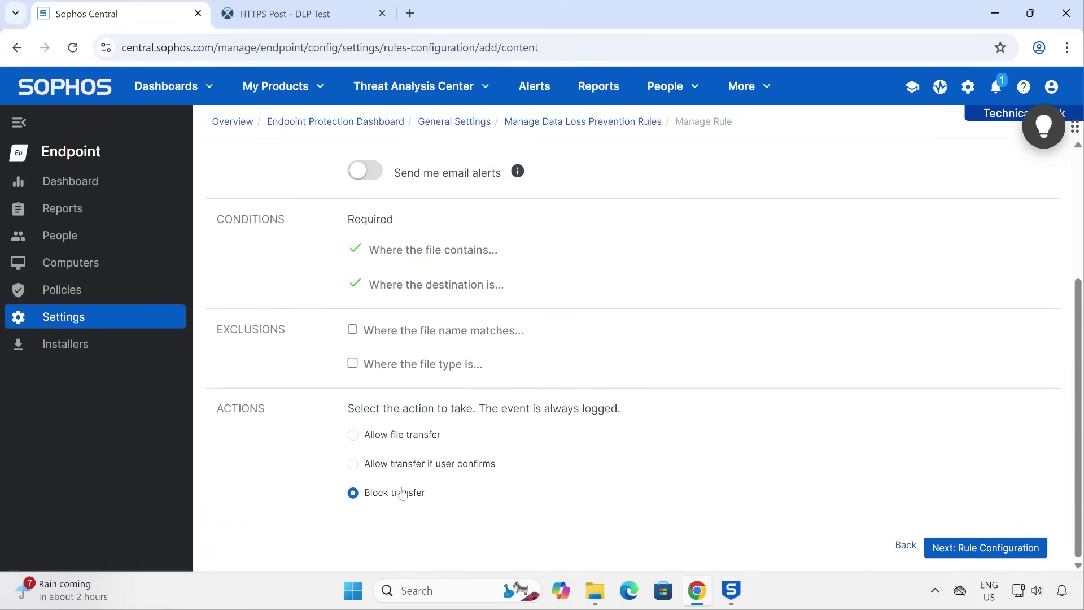
{"action": "left_click", "coordinate": [422, 465]}
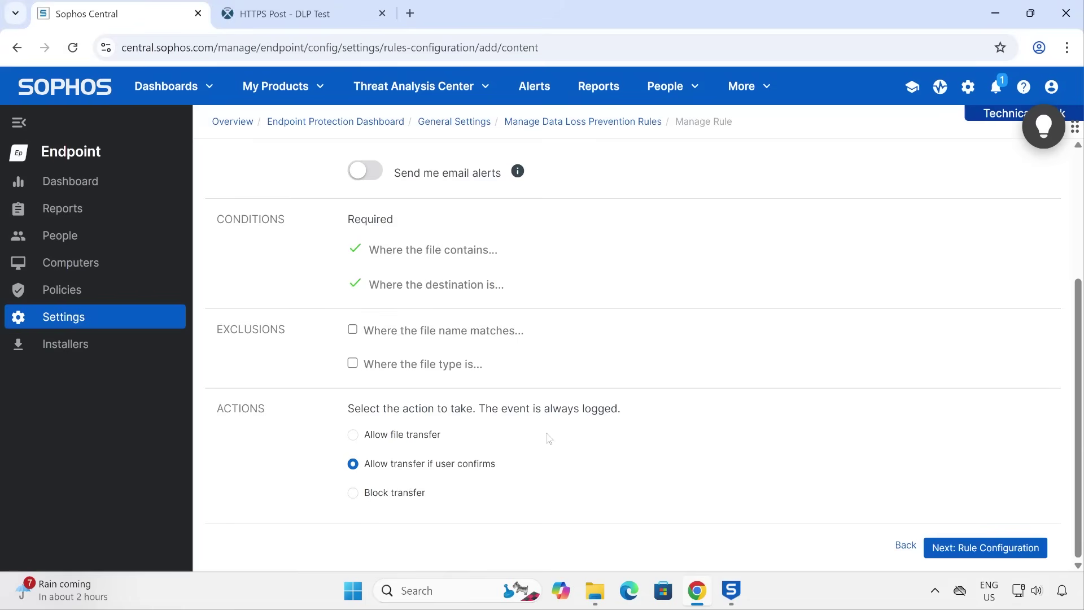
{"action": "left_click", "coordinate": [995, 549]}
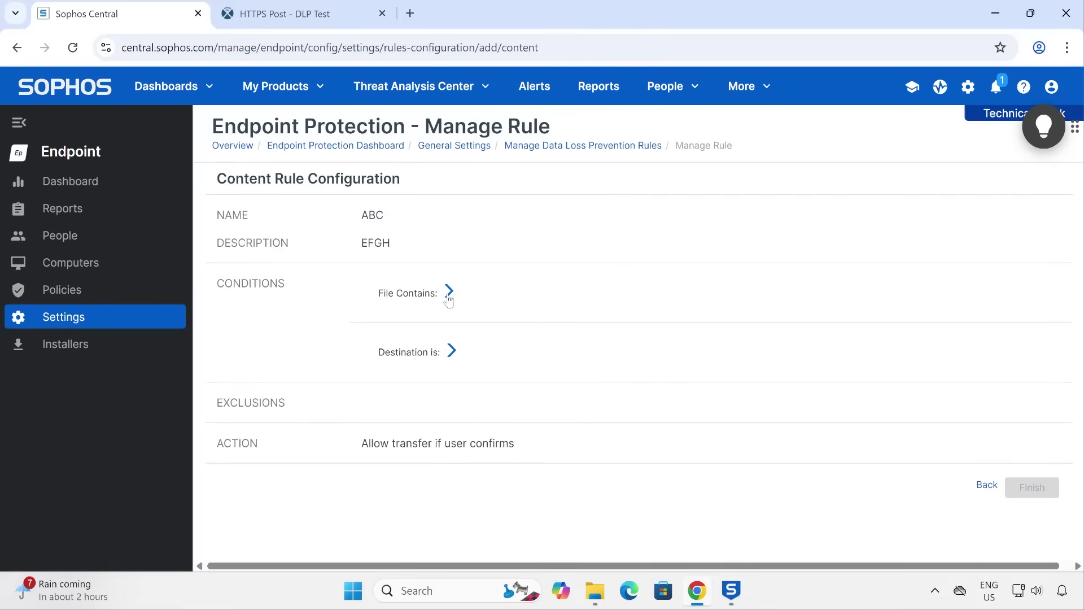
- Set the rule's destinations to email client, internet browser, instant messaging, internet browser external processes, voice over IP and storage
{"action": "left_click", "coordinate": [451, 352]}
{"action": "scroll", "coordinate": [580, 435], "scroll_direction": "down", "scroll_amount": 3}
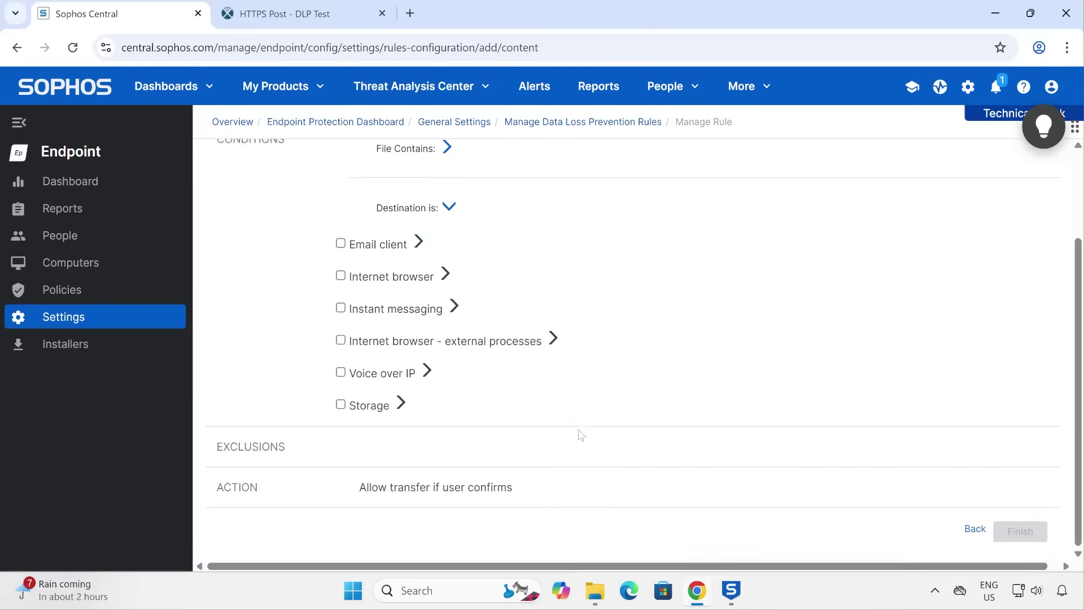
{"action": "left_click", "coordinate": [340, 247]}
{"action": "left_click", "coordinate": [340, 306]}
{"action": "left_click", "coordinate": [340, 365]}
{"action": "left_click", "coordinate": [340, 489]}
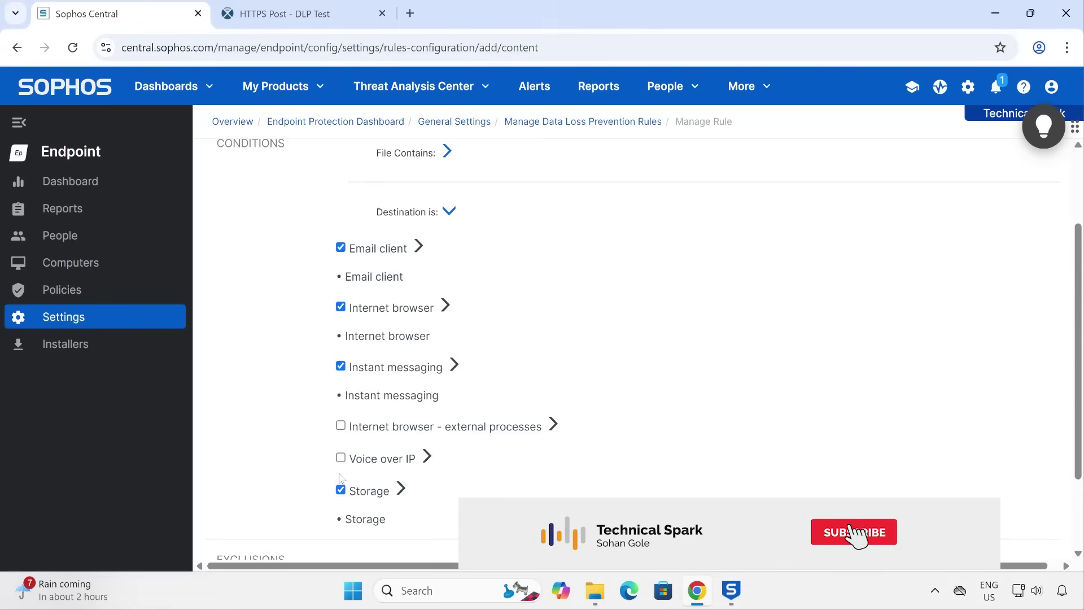
{"action": "left_click", "coordinate": [341, 457]}
{"action": "left_click", "coordinate": [341, 425]}
{"action": "scroll", "coordinate": [694, 412], "scroll_direction": "down", "scroll_amount": 2}
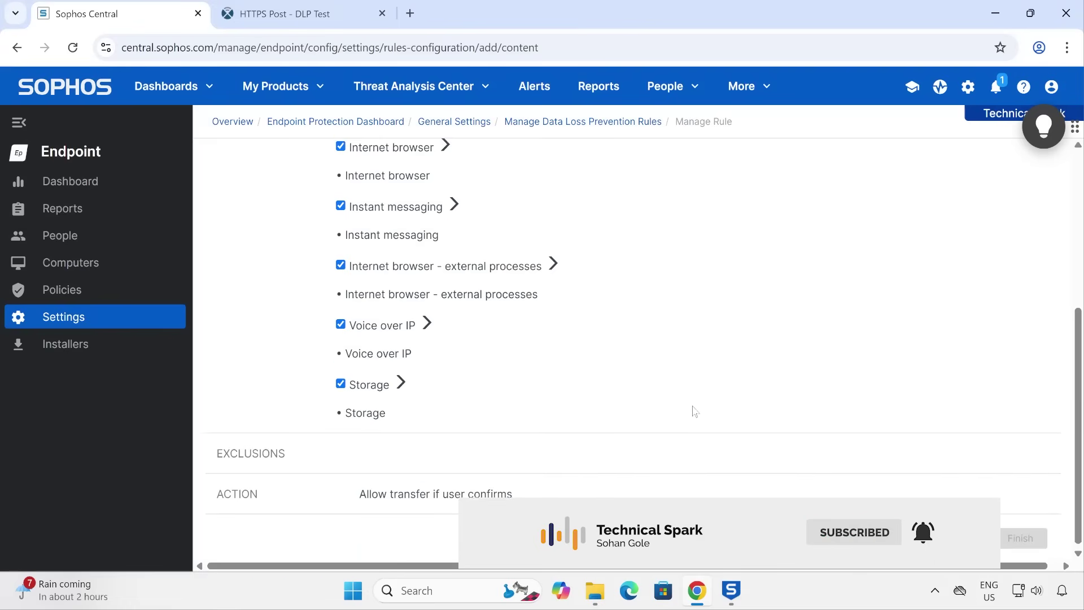
{"action": "scroll", "coordinate": [473, 362], "scroll_direction": "up", "scroll_amount": 5}
{"action": "left_click", "coordinate": [449, 351]}
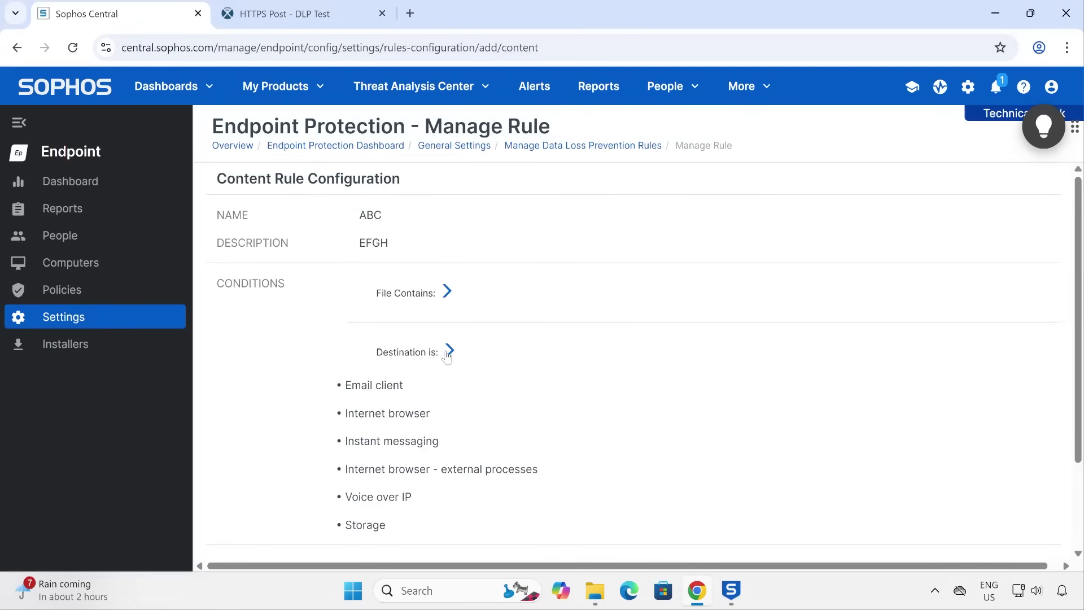
{"action": "scroll", "coordinate": [476, 380], "scroll_direction": "down", "scroll_amount": 2}
{"action": "scroll", "coordinate": [476, 380], "scroll_direction": "up", "scroll_amount": 3}
- Select Bank & card accounts [India] (RECOMMENDED) as the content for the rule's File Contains condition
{"action": "left_click", "coordinate": [447, 292]}
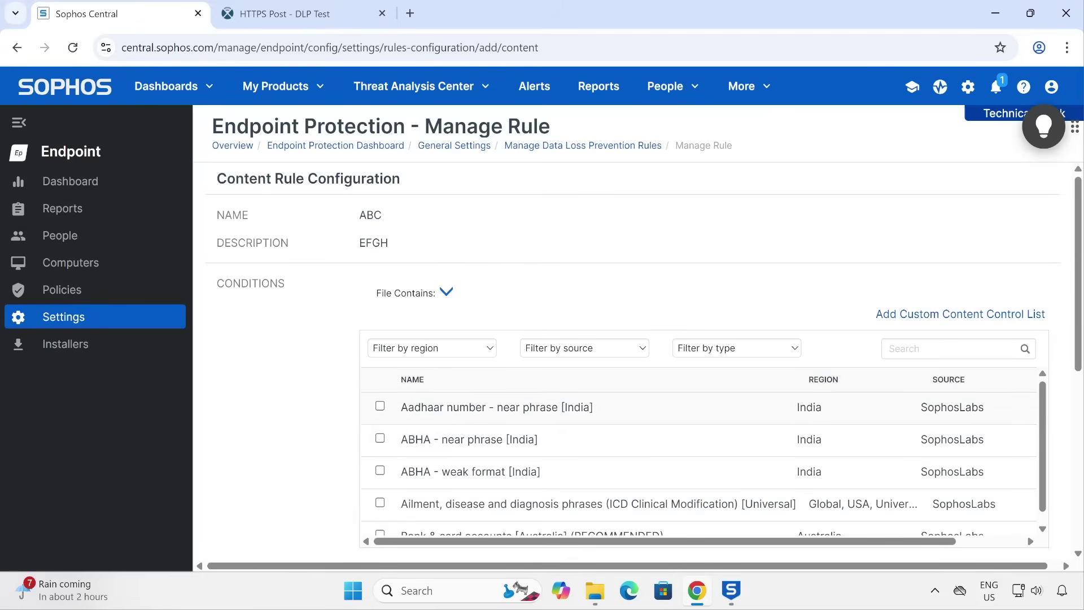
{"action": "scroll", "coordinate": [474, 409], "scroll_direction": "down", "scroll_amount": 8}
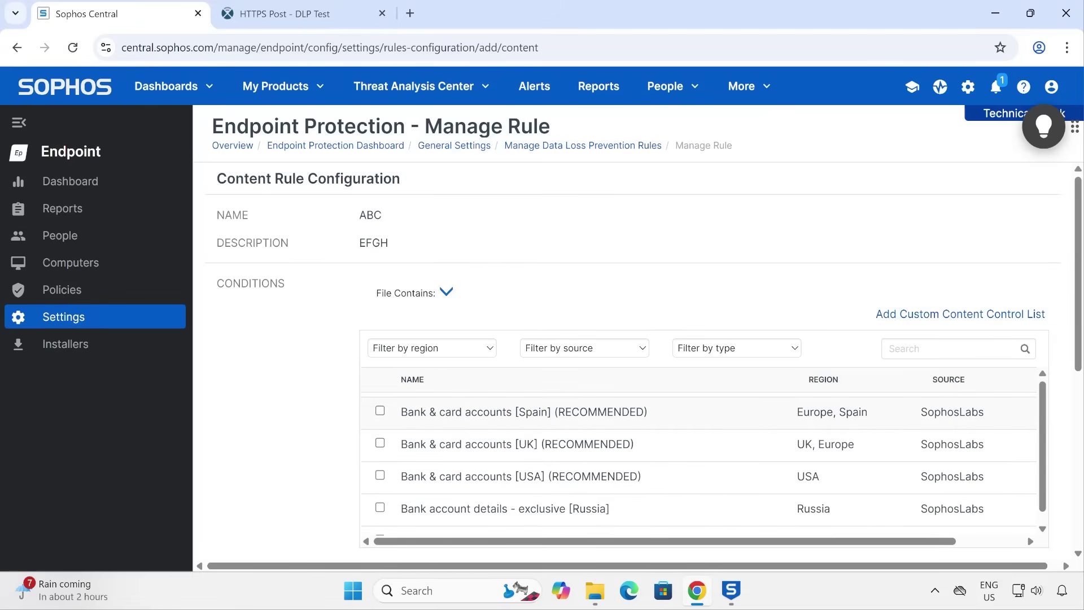
{"action": "scroll", "coordinate": [494, 429], "scroll_direction": "down", "scroll_amount": 6}
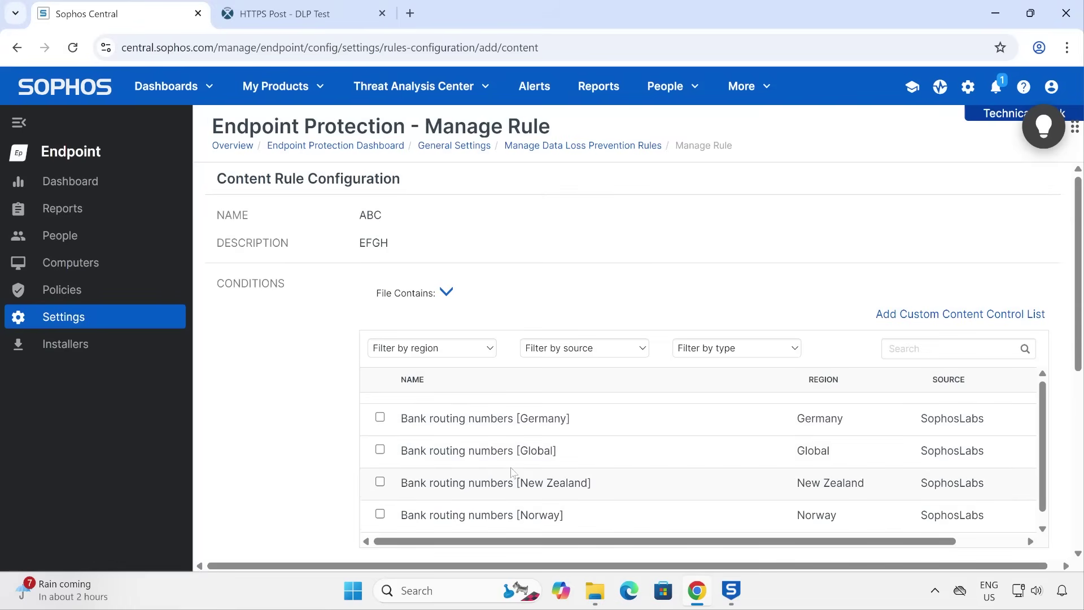
{"action": "scroll", "coordinate": [494, 446], "scroll_direction": "up", "scroll_amount": 10}
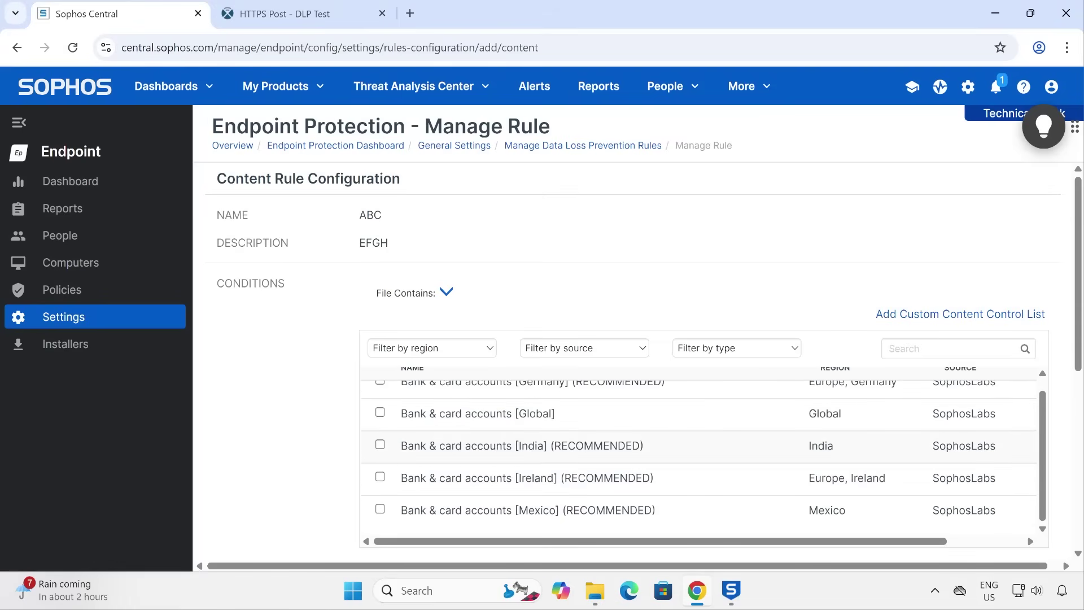
{"action": "left_click", "coordinate": [380, 444]}
- Filter the content control lists by the region India and look through the matching entries
{"action": "left_click", "coordinate": [493, 350]}
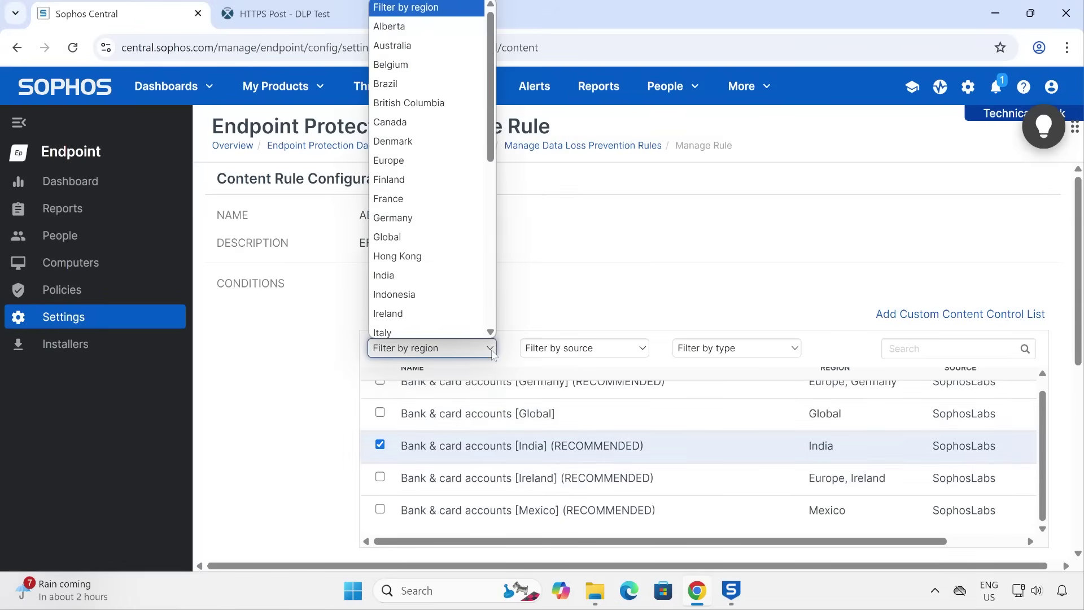
{"action": "left_click_drag", "start_coordinate": [489, 61], "coordinate": [488, 251]}
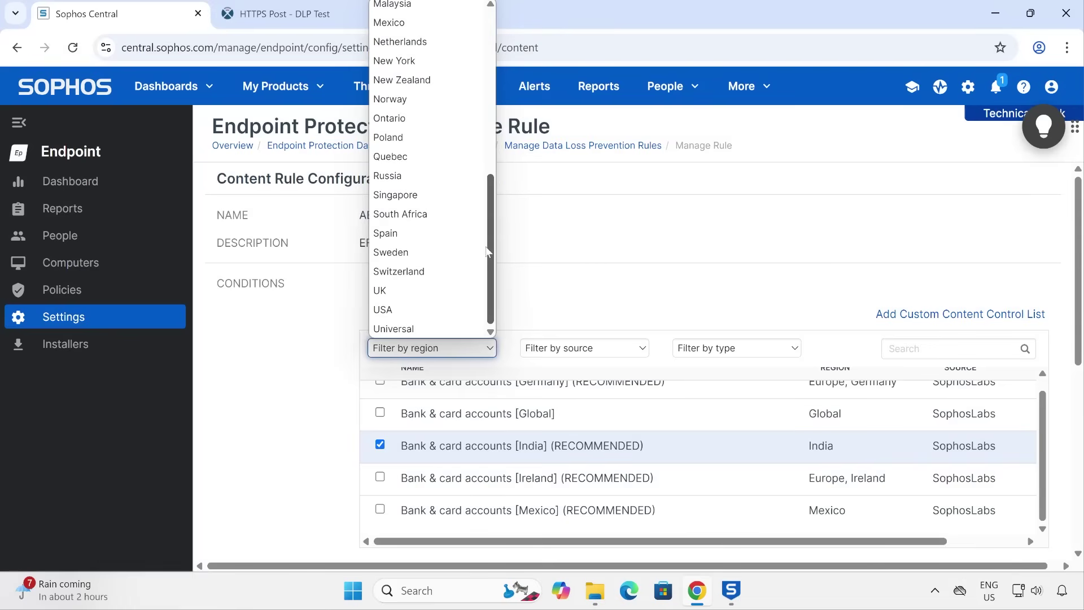
{"action": "scroll", "coordinate": [484, 244], "scroll_direction": "up", "scroll_amount": 5}
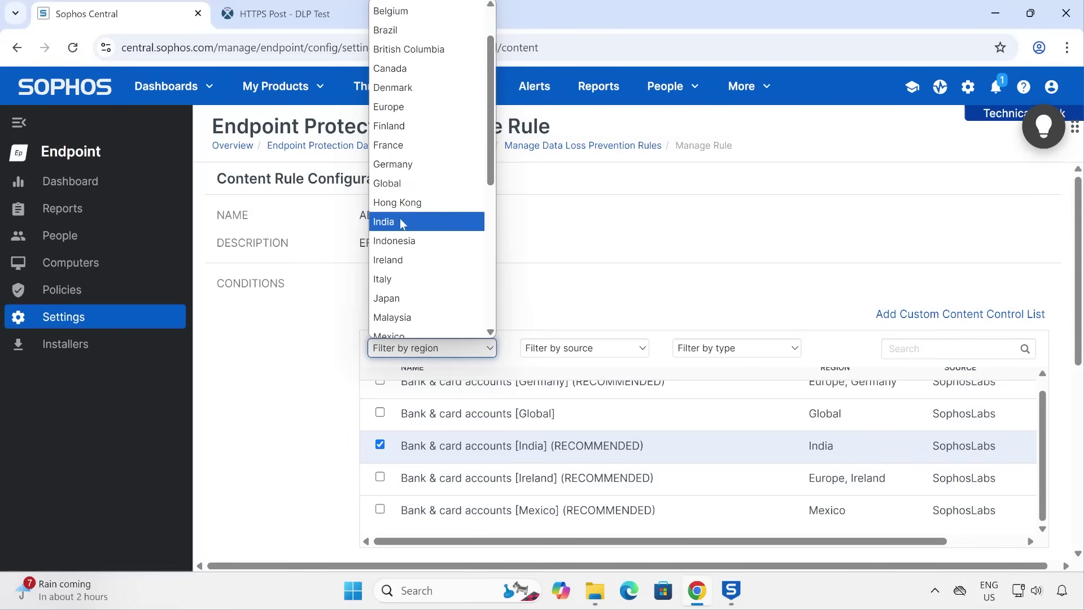
{"action": "left_click", "coordinate": [462, 222]}
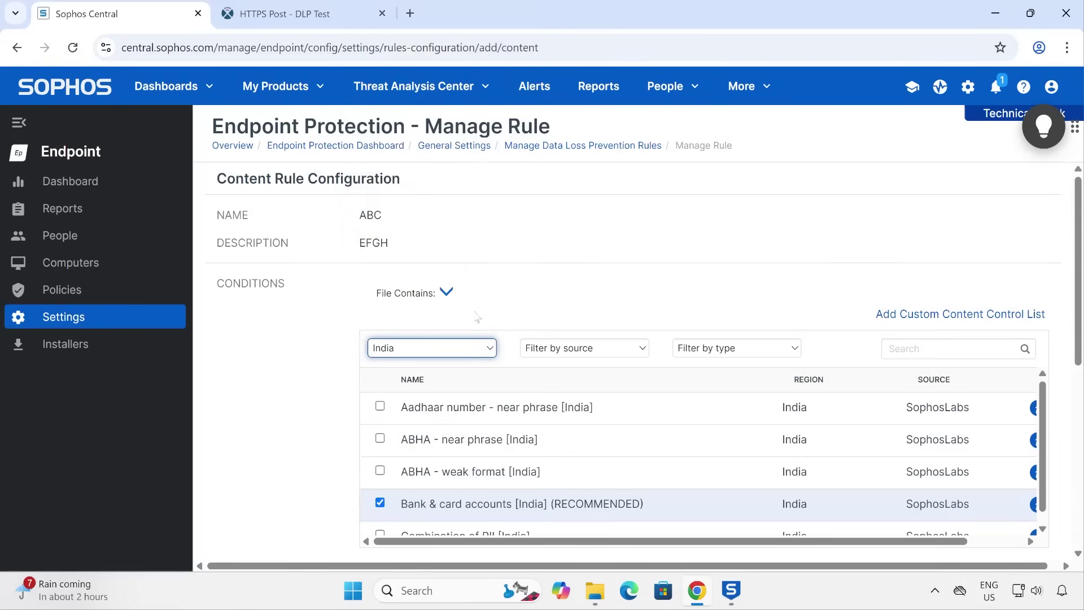
{"action": "scroll", "coordinate": [565, 451], "scroll_direction": "down", "scroll_amount": 3}
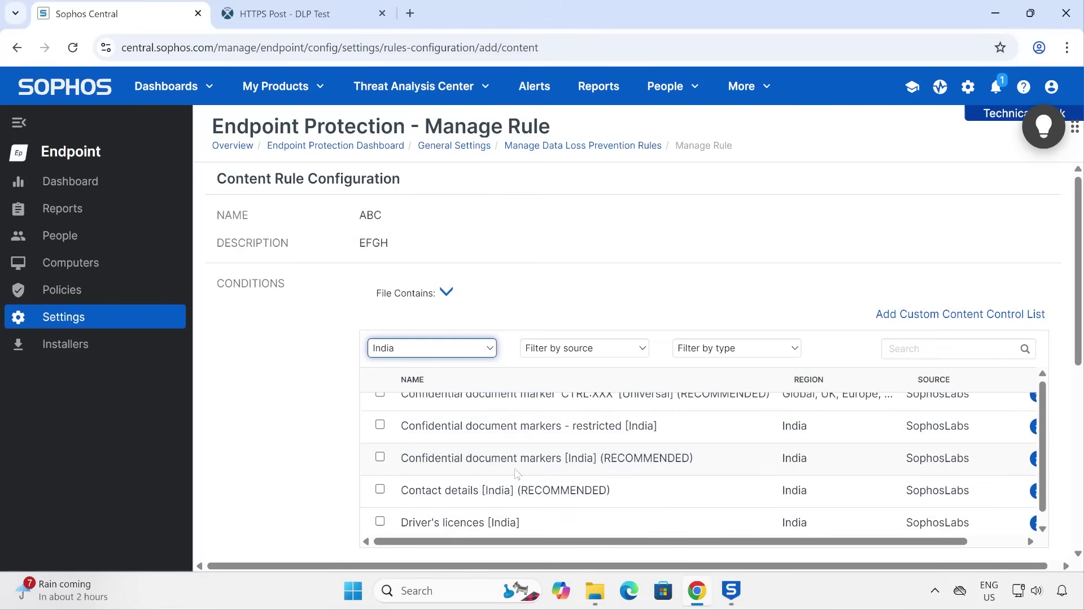
- Look through the India content control lists and finish the ABC content rule
{"action": "scroll", "coordinate": [565, 452], "scroll_direction": "up", "scroll_amount": 3}
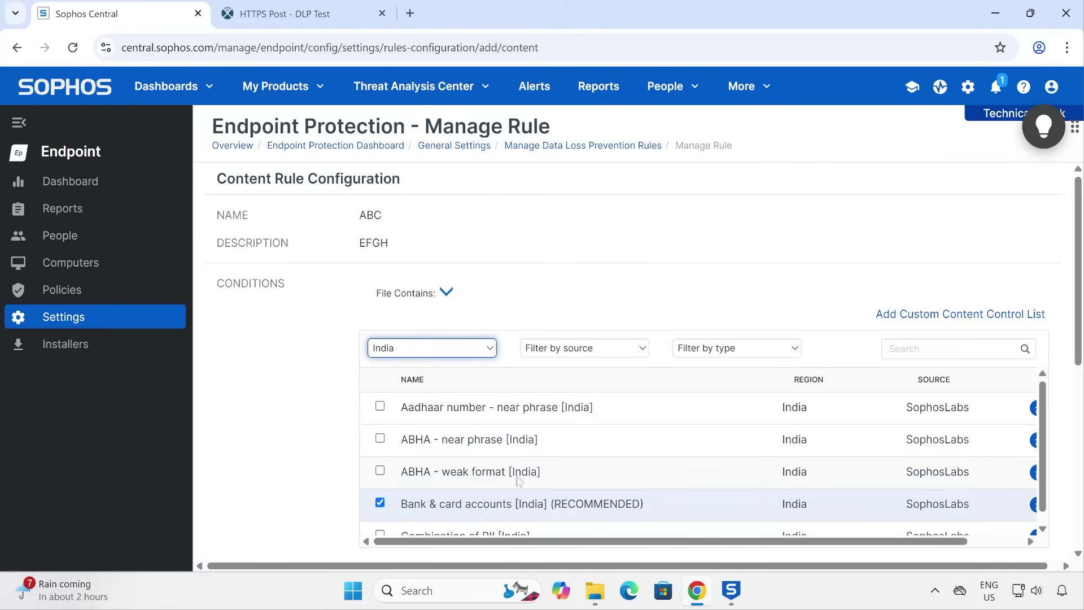
{"action": "scroll", "coordinate": [559, 463], "scroll_direction": "down", "scroll_amount": 10}
{"action": "scroll", "coordinate": [573, 476], "scroll_direction": "up", "scroll_amount": 10}
{"action": "scroll", "coordinate": [573, 476], "scroll_direction": "up", "scroll_amount": 1}
{"action": "scroll", "coordinate": [508, 446], "scroll_direction": "down", "scroll_amount": 10}
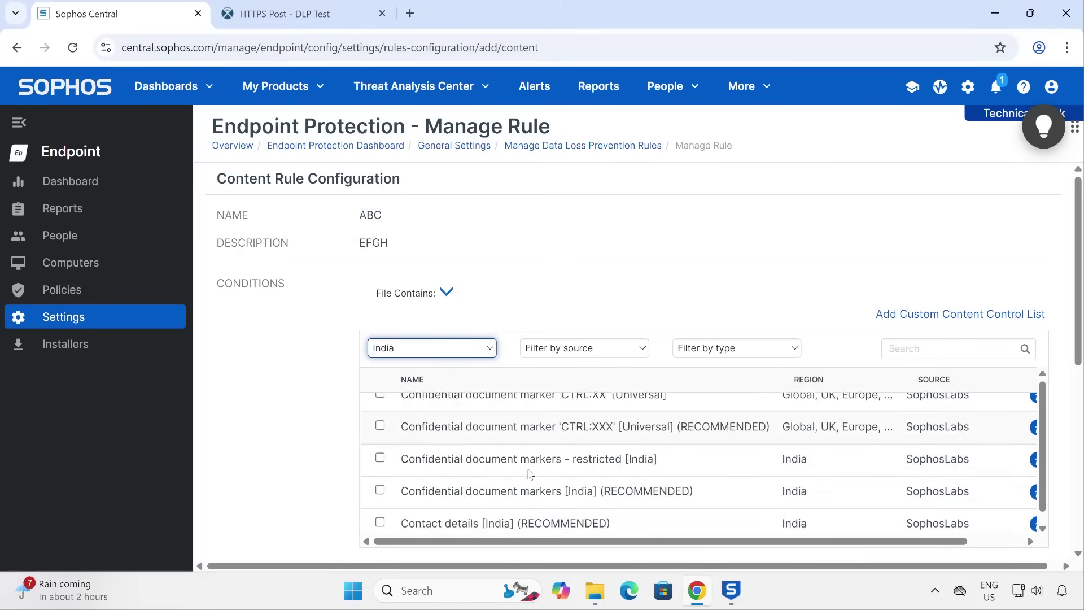
{"action": "scroll", "coordinate": [556, 491], "scroll_direction": "up", "scroll_amount": 10}
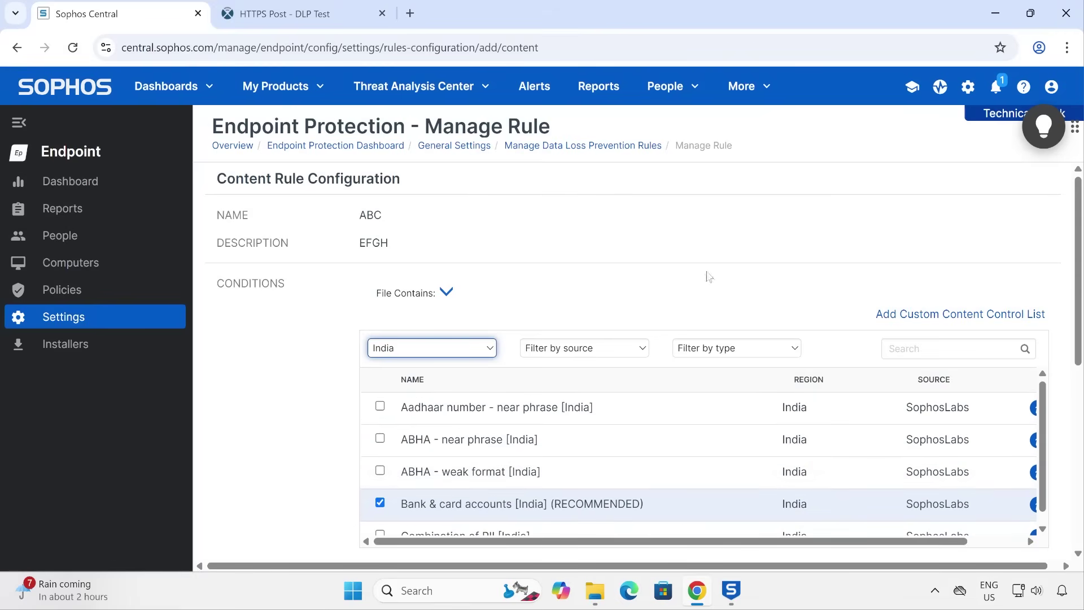
{"action": "scroll", "coordinate": [724, 210], "scroll_direction": "down", "scroll_amount": 5}
{"action": "scroll", "coordinate": [807, 445], "scroll_direction": "down", "scroll_amount": 1}
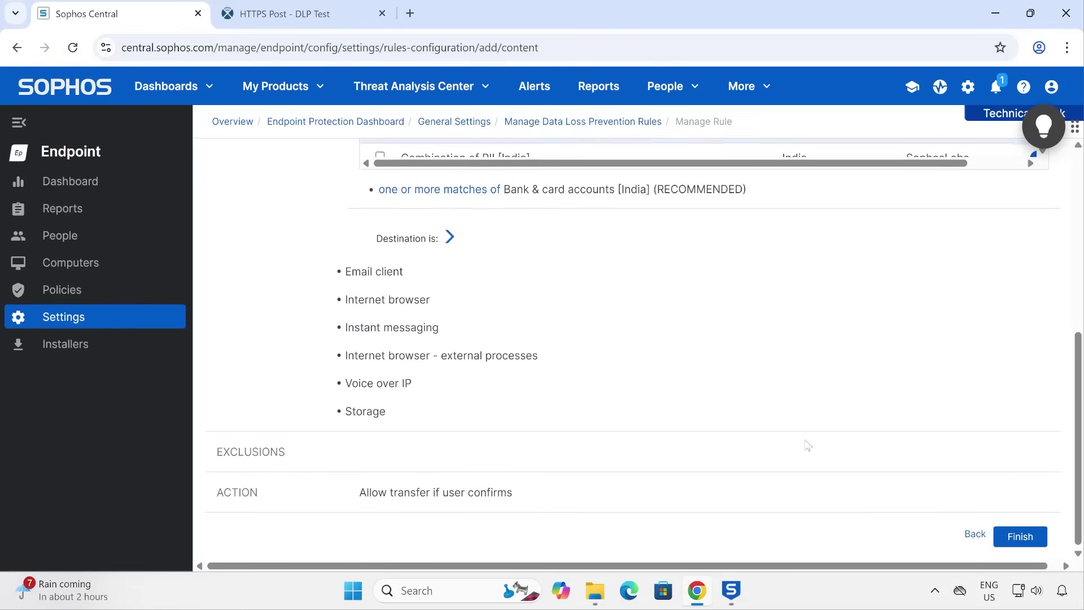
{"action": "left_click", "coordinate": [1040, 543]}
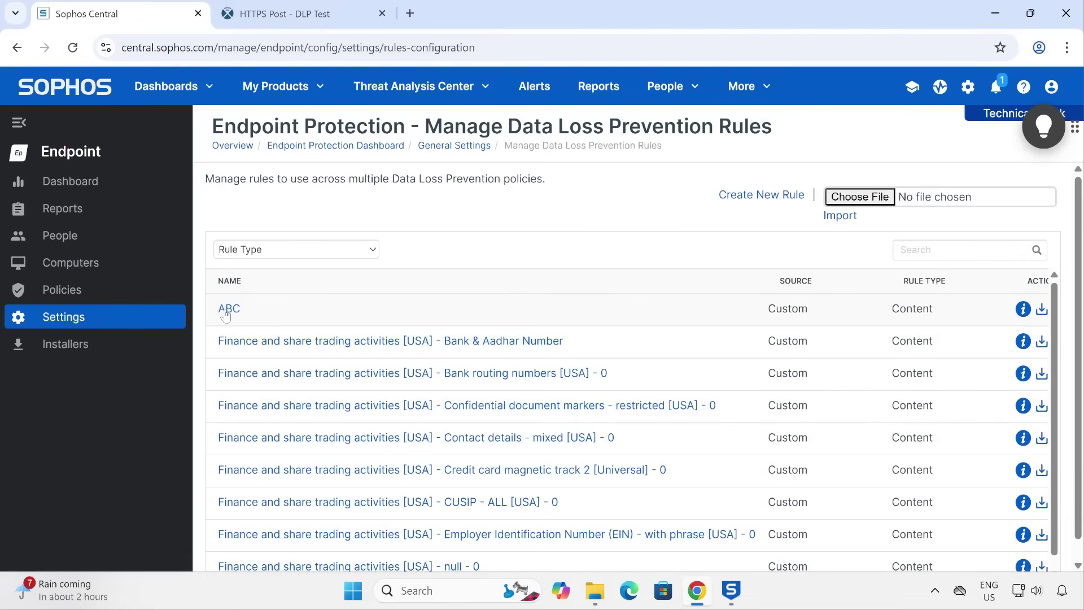
- Open the Data Loss Prevention content control lists in the Endpoint settings and look through the entries
{"action": "left_click", "coordinate": [84, 317]}
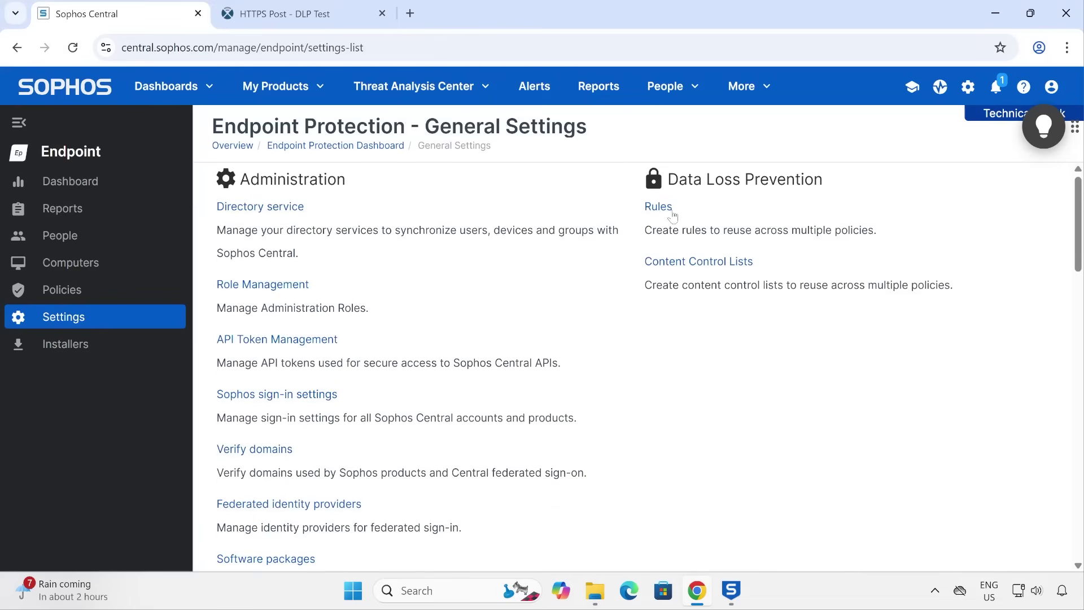
{"action": "left_click", "coordinate": [686, 263]}
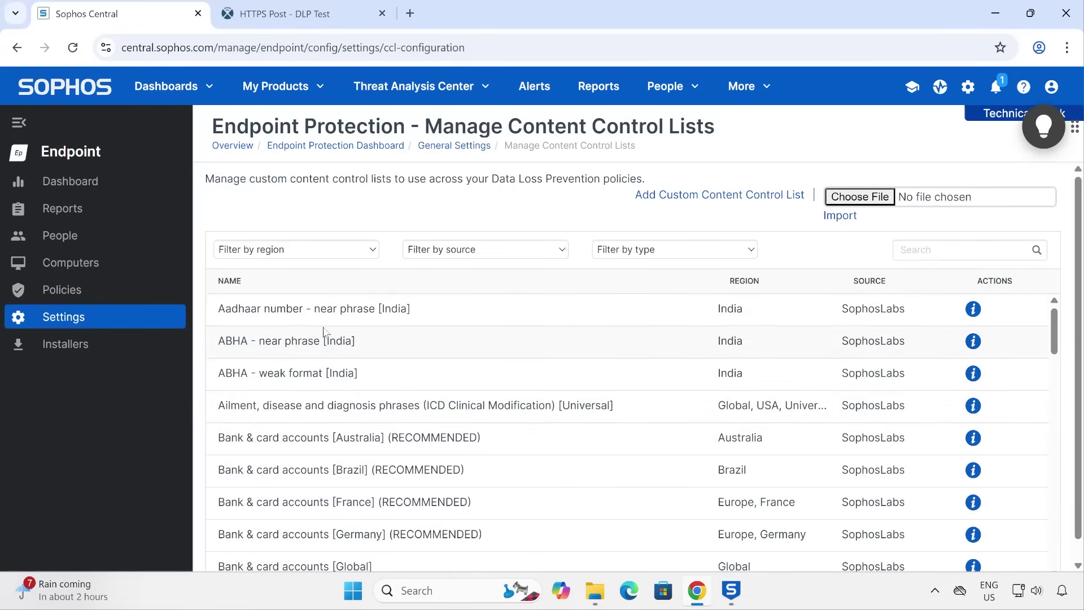
{"action": "scroll", "coordinate": [331, 474], "scroll_direction": "down", "scroll_amount": 4}
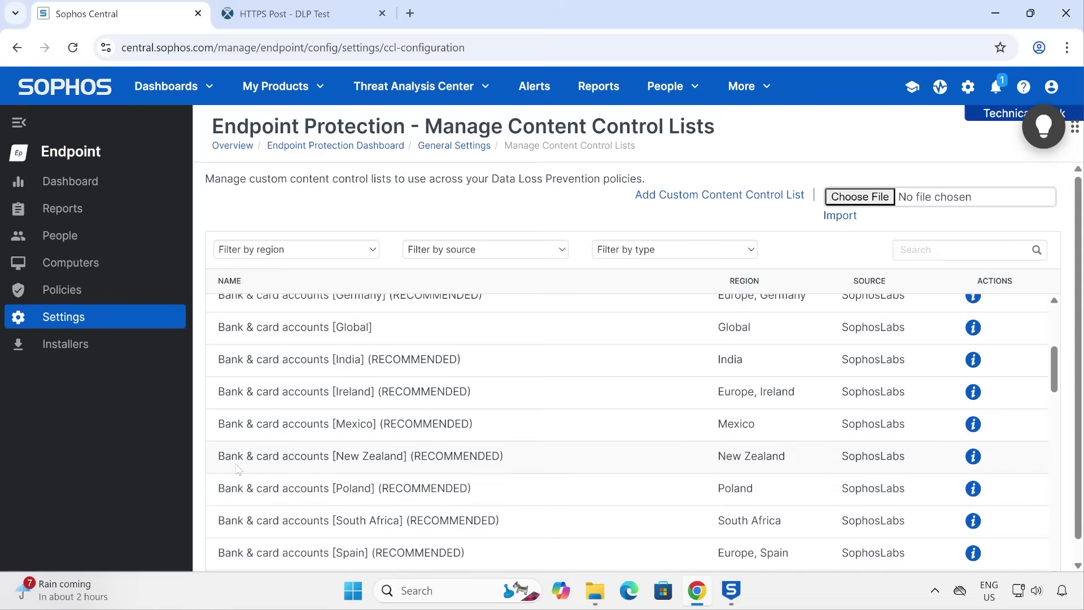
{"action": "scroll", "coordinate": [239, 469], "scroll_direction": "up", "scroll_amount": 3}
{"action": "scroll", "coordinate": [553, 394], "scroll_direction": "up", "scroll_amount": 1}
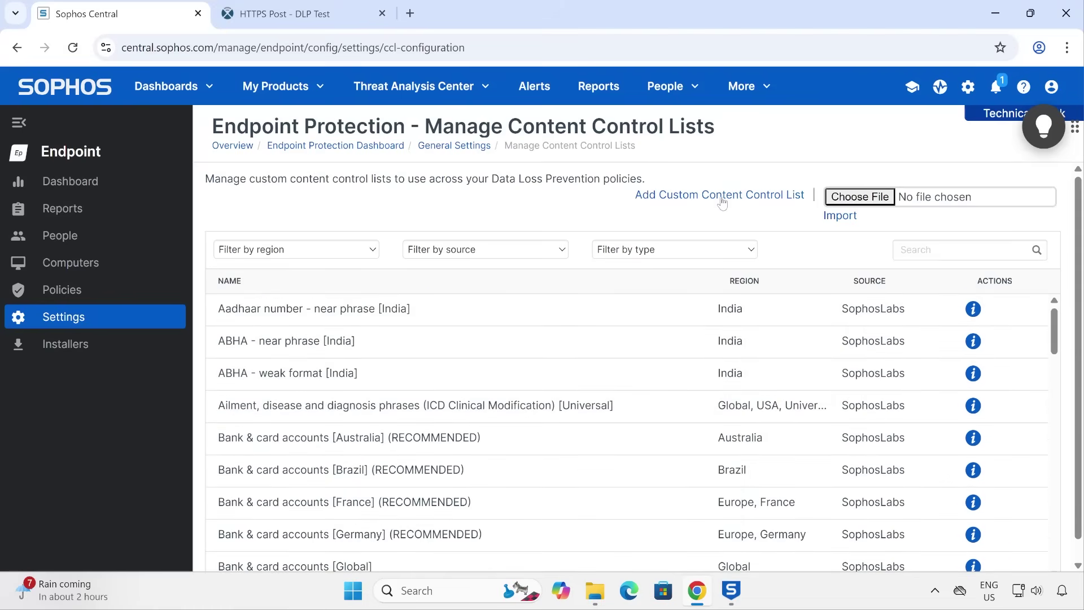
- Start a custom content control list named AABBCC with the description 123456
{"action": "left_click", "coordinate": [722, 196]}
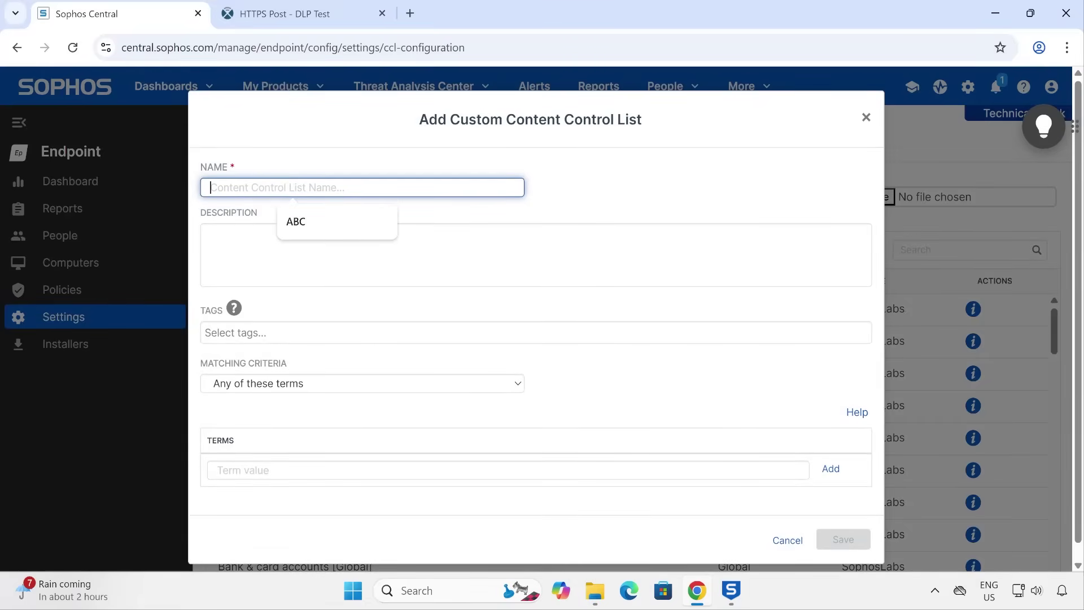
{"action": "type", "text": "AABBCC"}
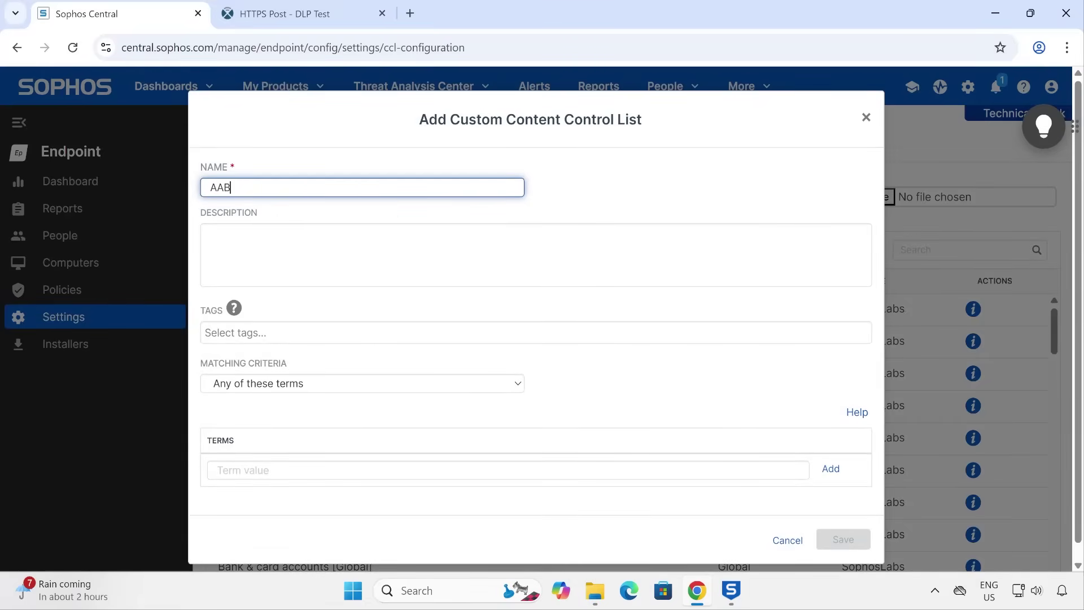
{"action": "left_click", "coordinate": [210, 233]}
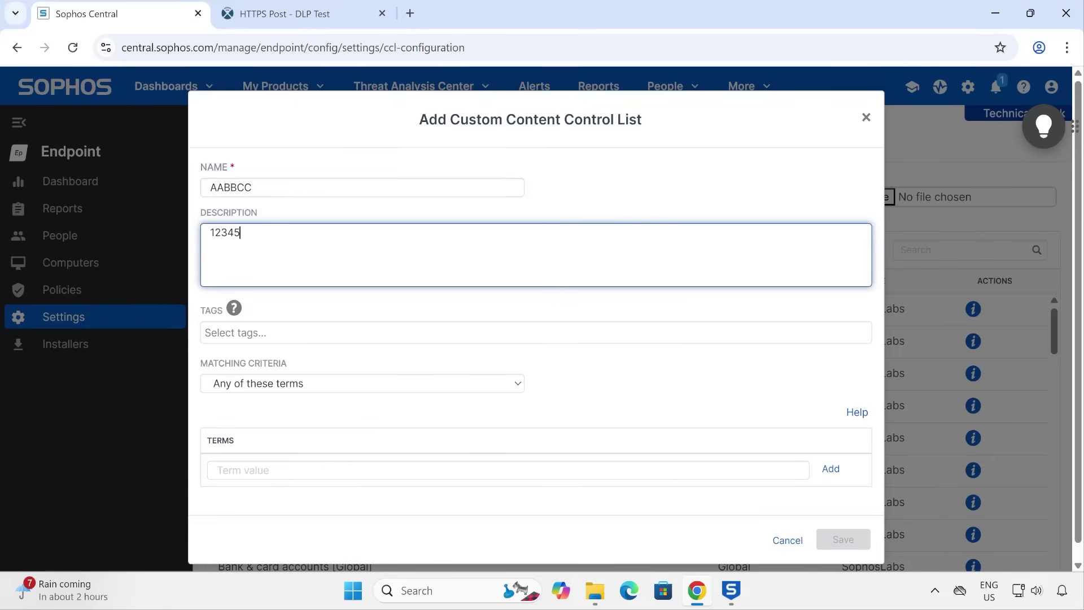
- Tag the custom list as Health Care and set its matching criteria to Any of these terms
{"action": "left_click", "coordinate": [297, 334]}
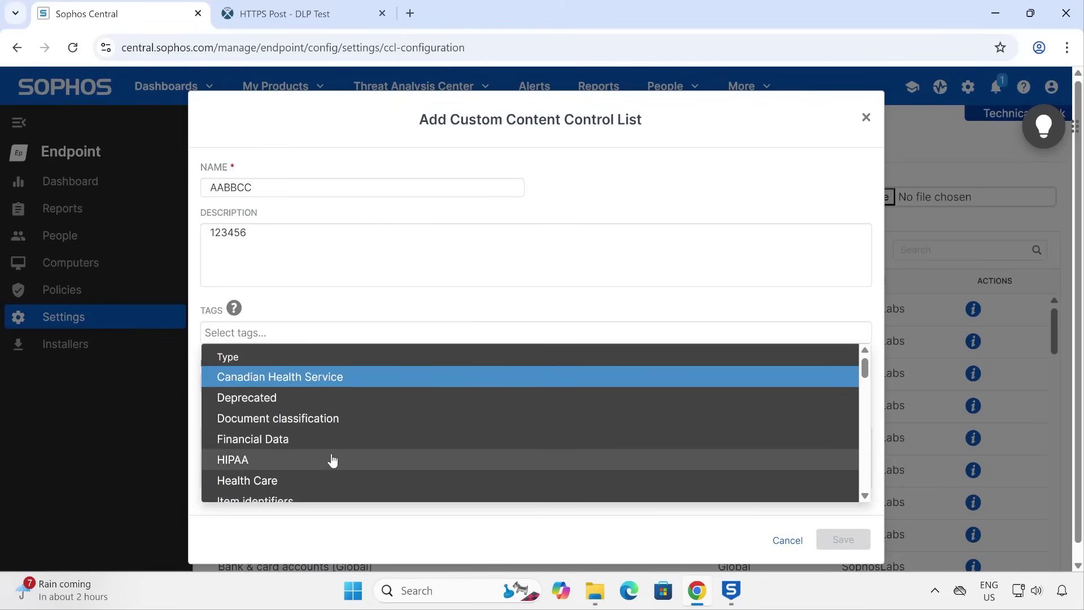
{"action": "scroll", "coordinate": [391, 416], "scroll_direction": "down", "scroll_amount": 3}
{"action": "scroll", "coordinate": [391, 416], "scroll_direction": "down", "scroll_amount": 5}
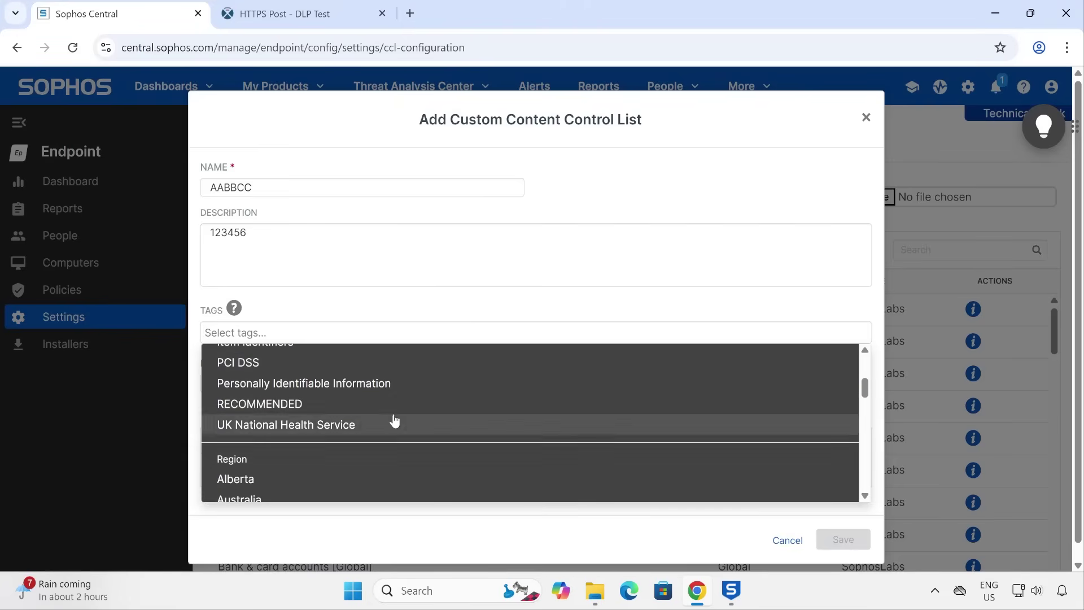
{"action": "scroll", "coordinate": [398, 416], "scroll_direction": "up", "scroll_amount": 8}
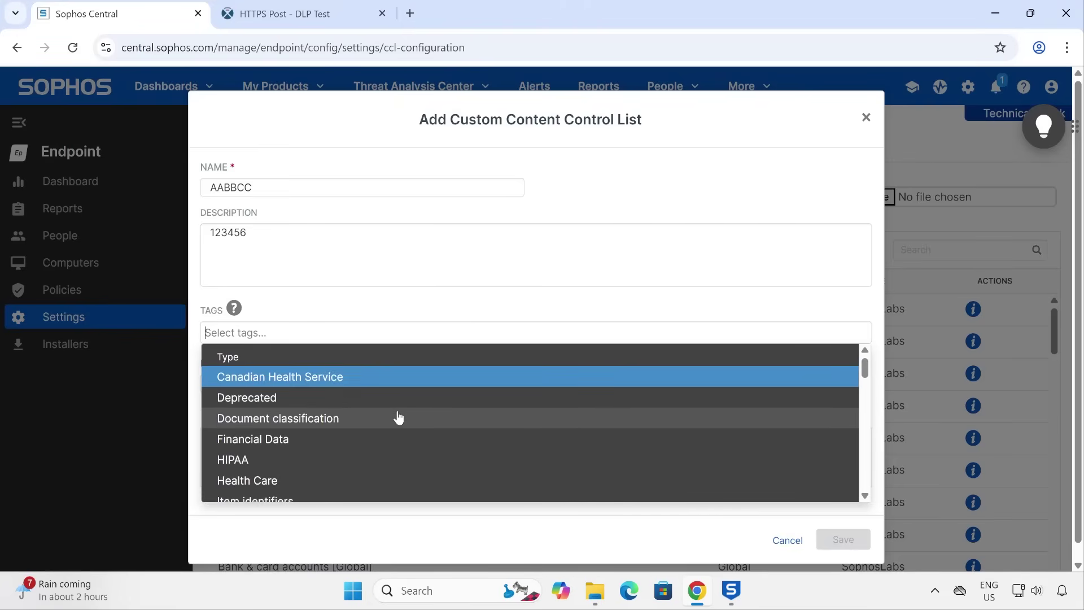
{"action": "scroll", "coordinate": [360, 455], "scroll_direction": "down", "scroll_amount": 2}
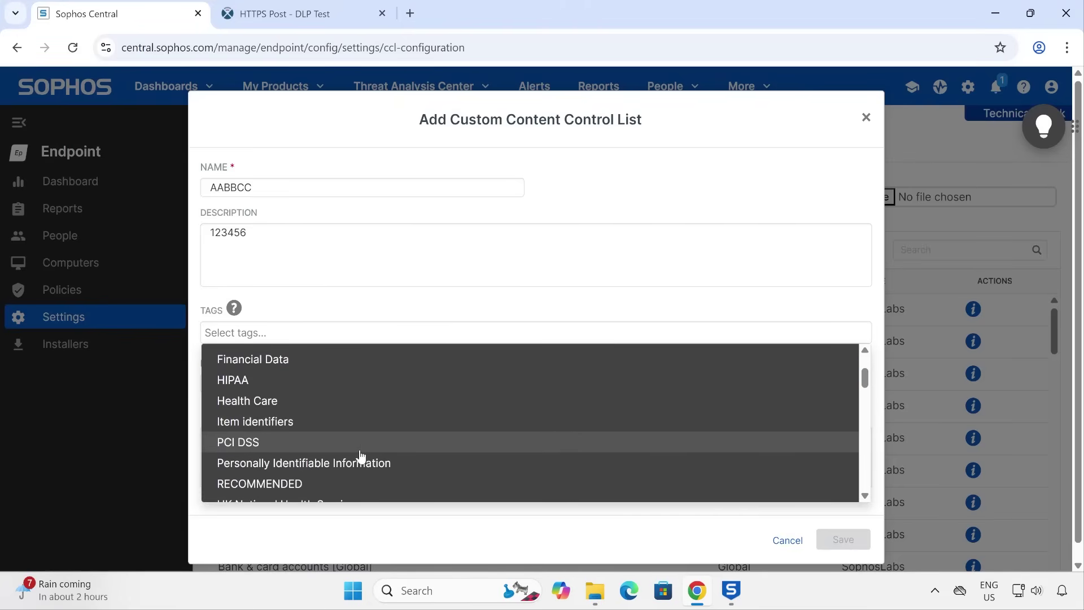
{"action": "left_click", "coordinate": [362, 402]}
{"action": "left_click", "coordinate": [380, 391]}
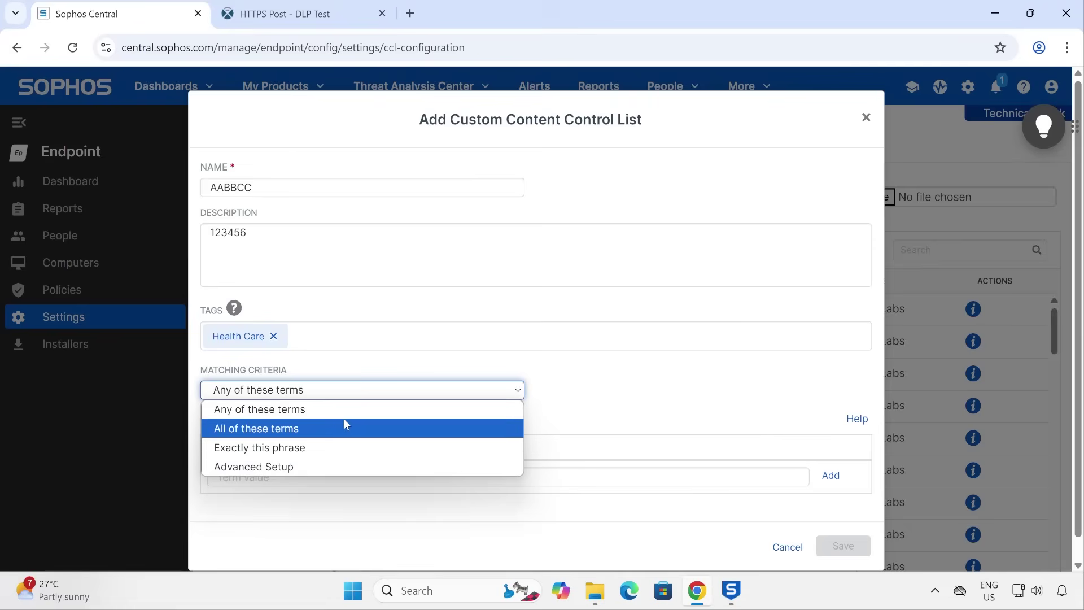
{"action": "left_click", "coordinate": [352, 416]}
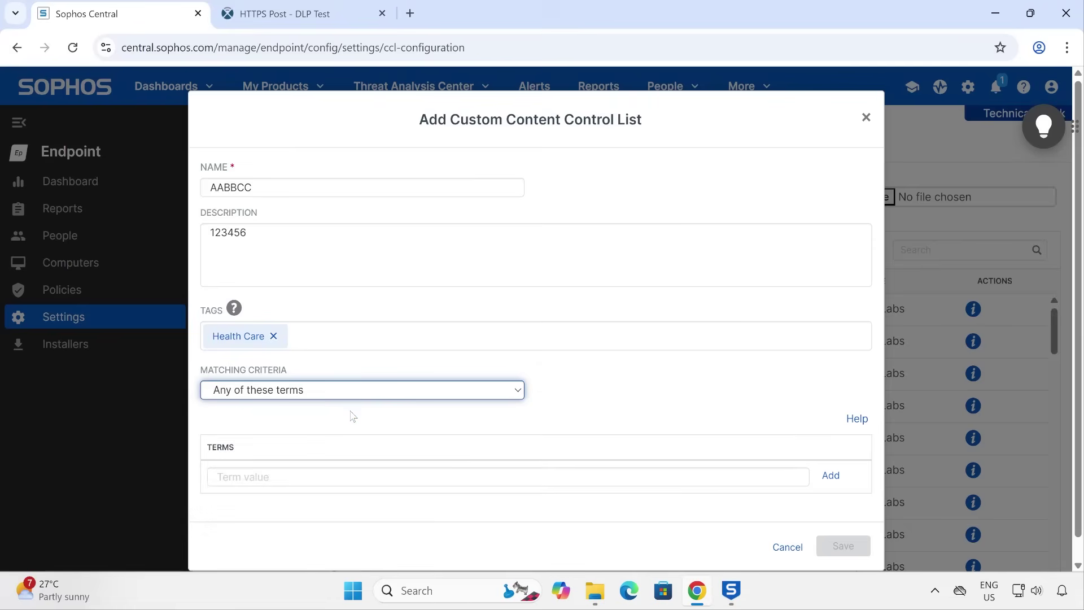
- Add the terms shop and store to the custom content control list and save it
{"action": "left_click", "coordinate": [506, 454]}
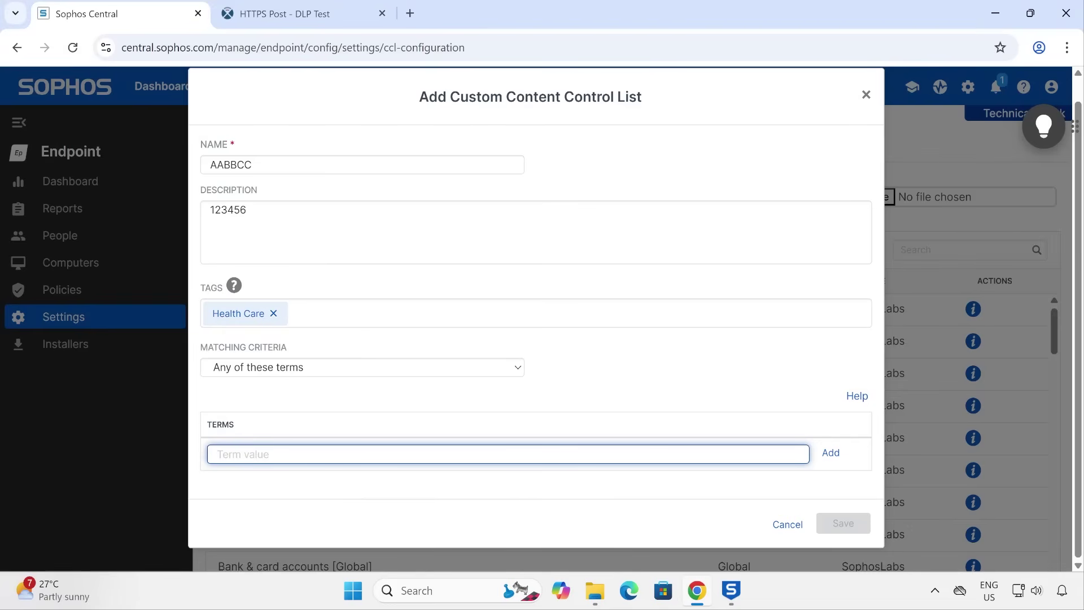
{"action": "type", "text": "shop"}
{"action": "left_click", "coordinate": [830, 454]}
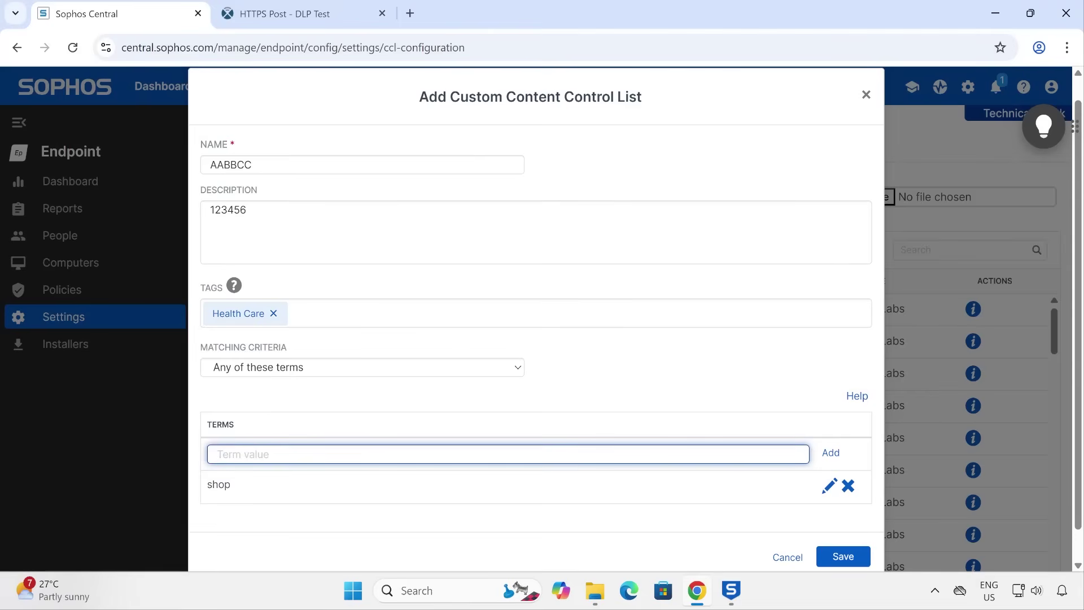
{"action": "type", "text": "store"}
{"action": "left_click", "coordinate": [831, 453]}
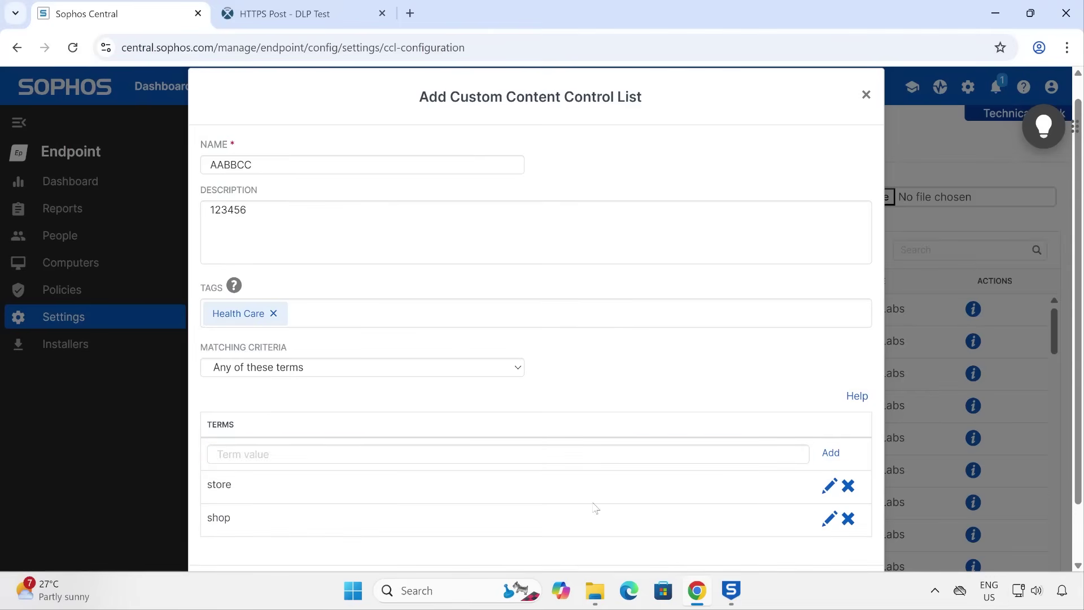
{"action": "scroll", "coordinate": [595, 506], "scroll_direction": "down", "scroll_amount": 2}
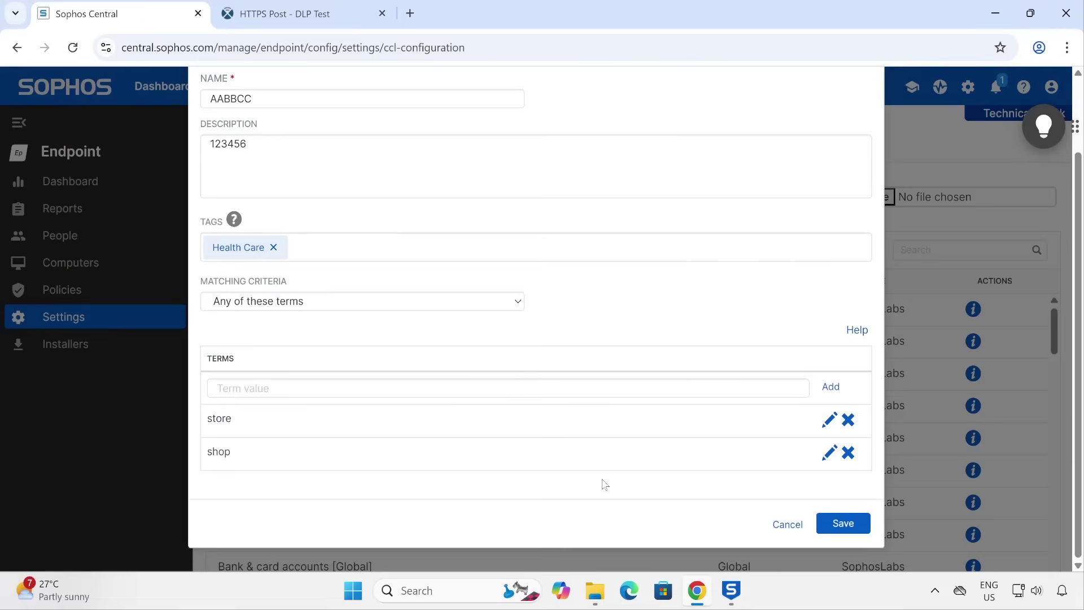
{"action": "left_click", "coordinate": [842, 524]}
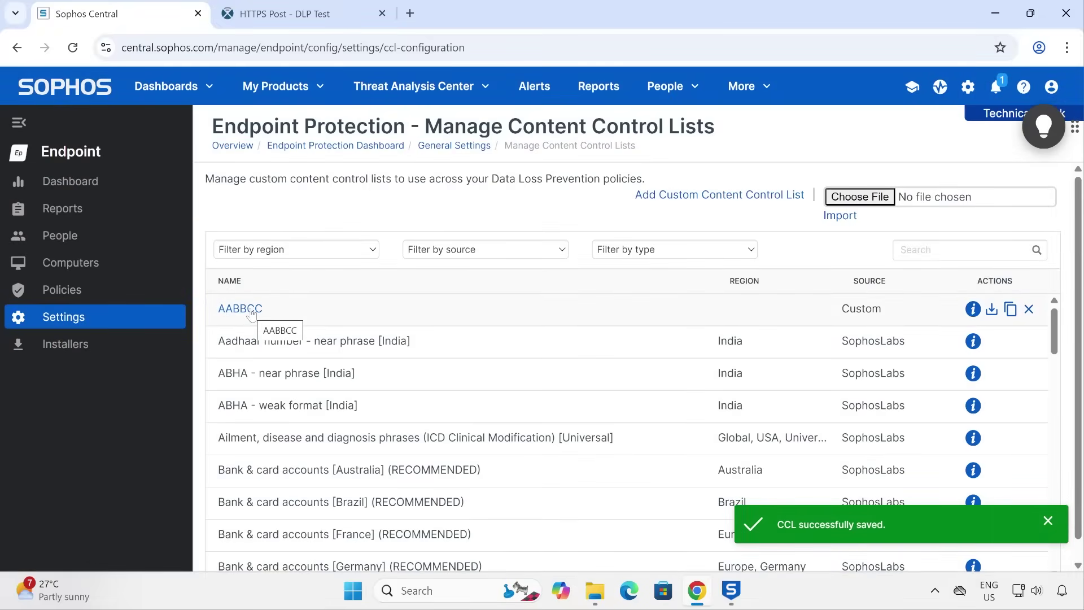
- Open the settings of the Base Policy DLP data loss prevention policy from the Endpoint policies
{"action": "left_click", "coordinate": [67, 292]}
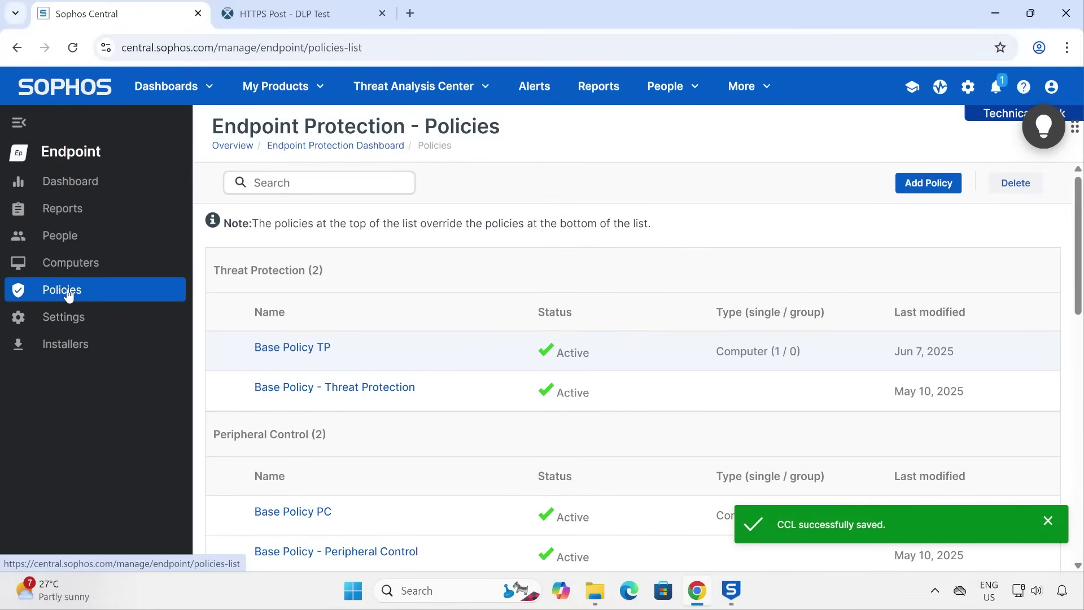
{"action": "scroll", "coordinate": [694, 326], "scroll_direction": "down", "scroll_amount": 4}
{"action": "scroll", "coordinate": [309, 386], "scroll_direction": "down", "scroll_amount": 2}
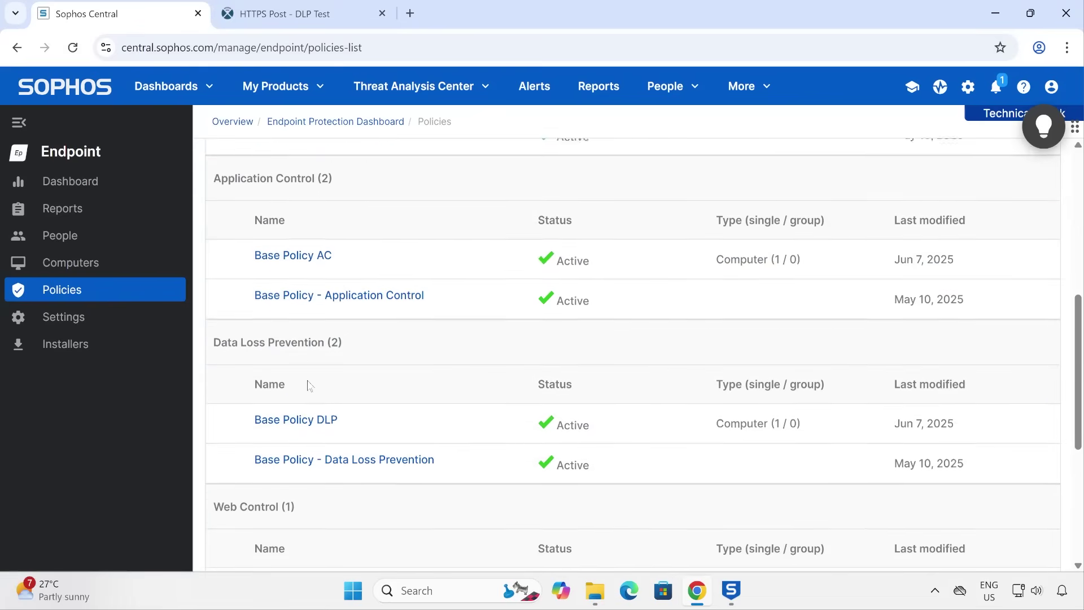
{"action": "left_click", "coordinate": [302, 420]}
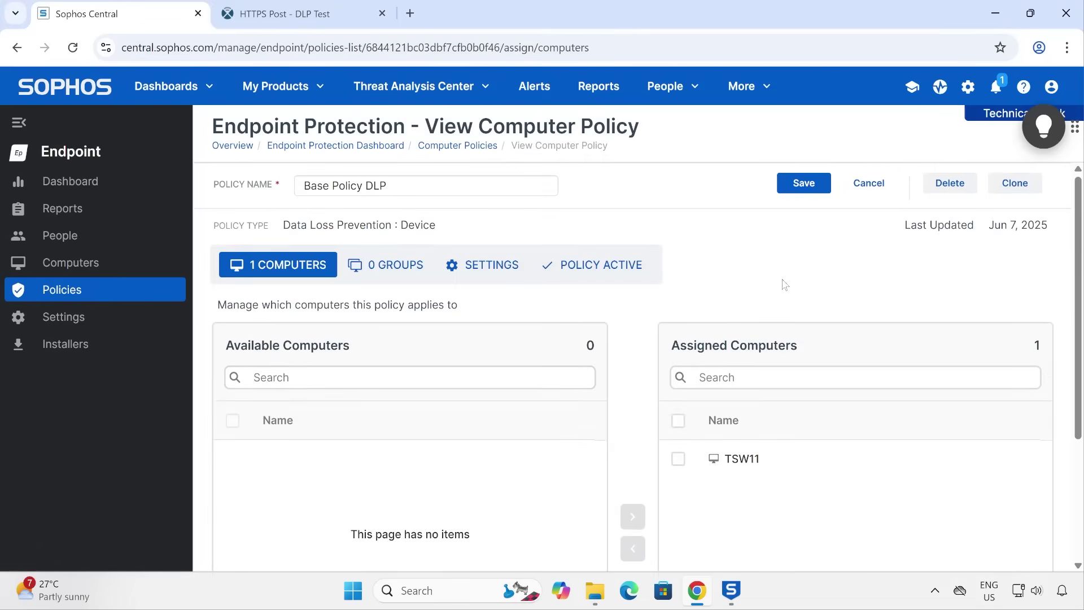
{"action": "scroll", "coordinate": [624, 234], "scroll_direction": "down", "scroll_amount": 3}
{"action": "scroll", "coordinate": [514, 243], "scroll_direction": "up", "scroll_amount": 3}
{"action": "left_click", "coordinate": [489, 264]}
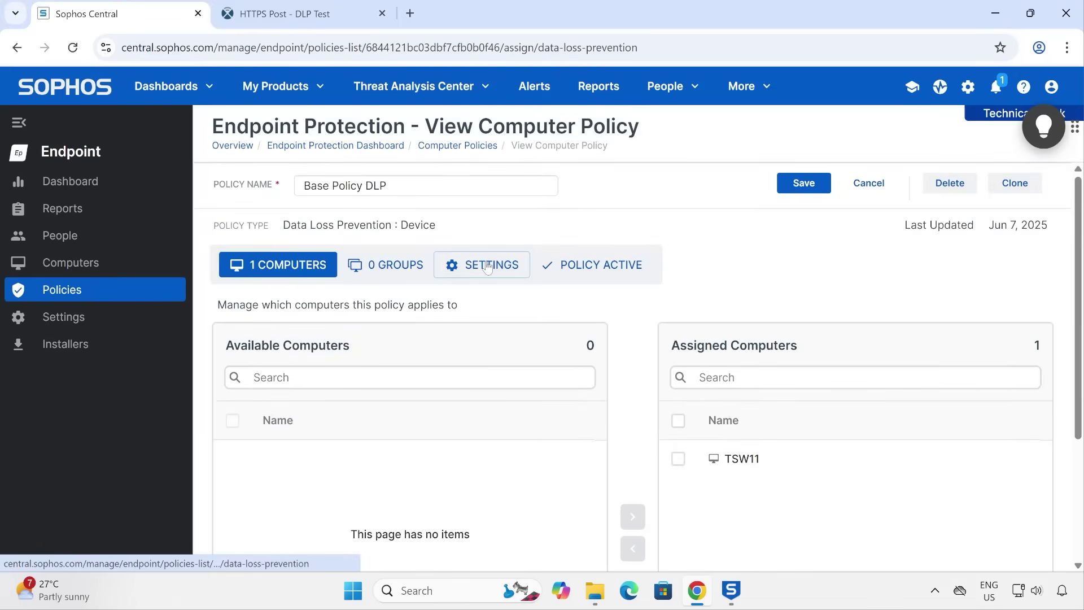
- Add the existing ABC rule to the rules of Base Policy DLP
{"action": "scroll", "coordinate": [847, 302], "scroll_direction": "down", "scroll_amount": 3}
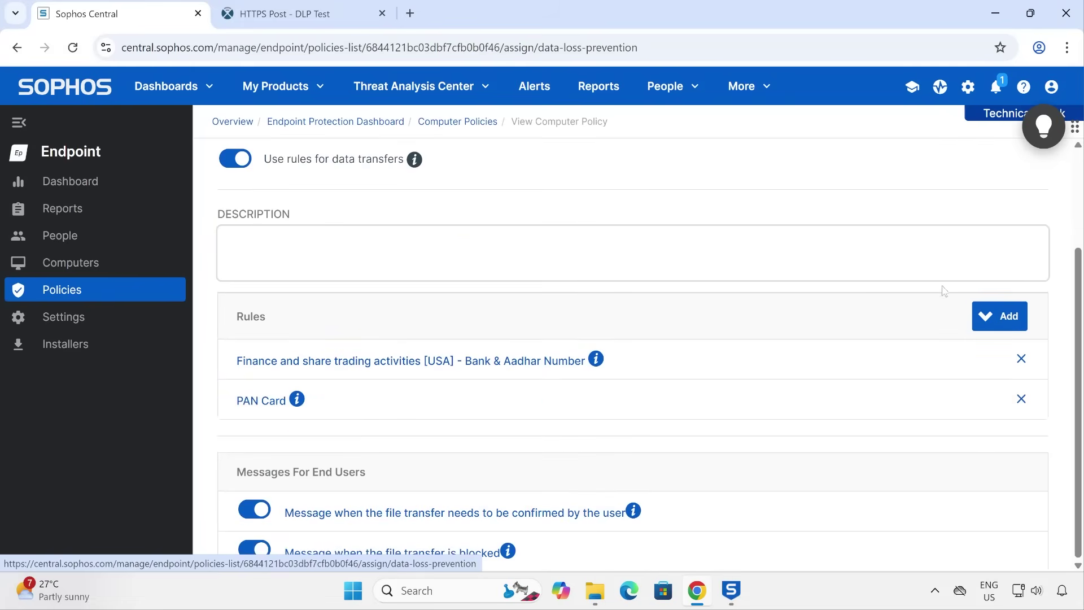
{"action": "left_click", "coordinate": [980, 321]}
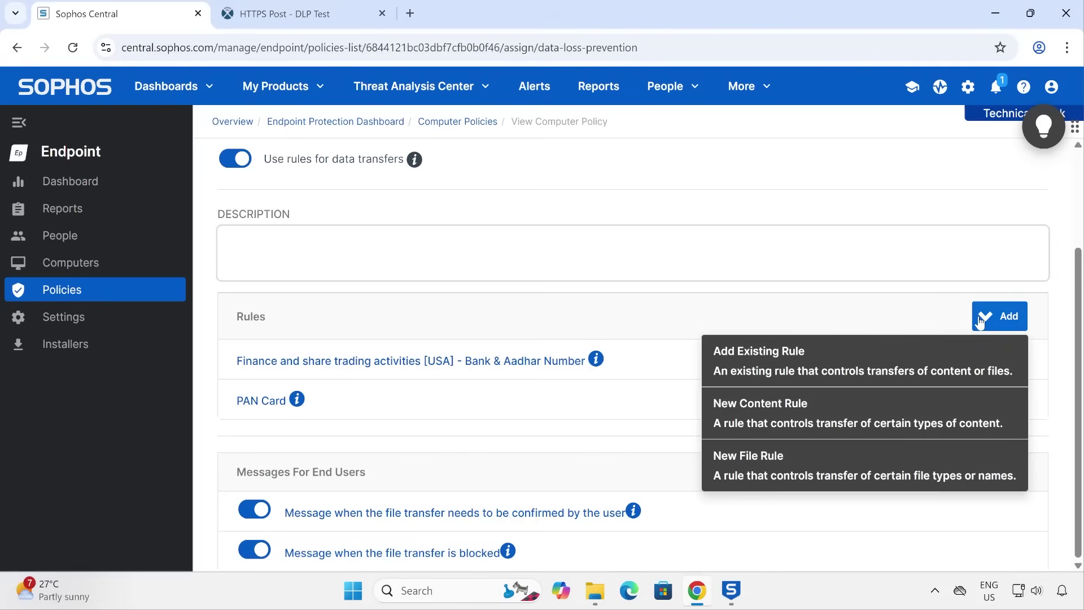
{"action": "left_click", "coordinate": [821, 366]}
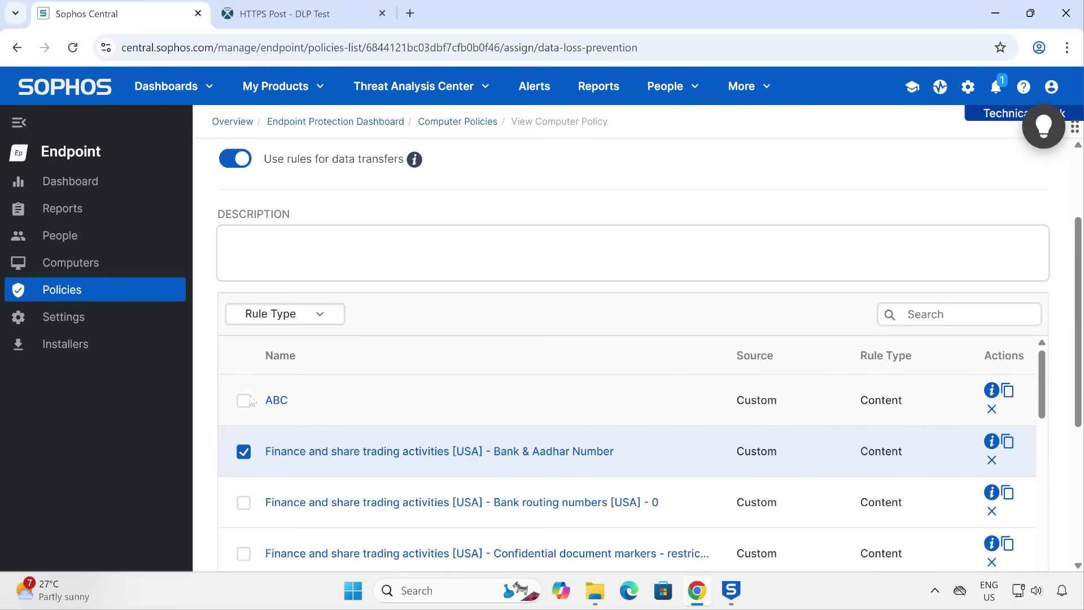
{"action": "scroll", "coordinate": [712, 216], "scroll_direction": "down", "scroll_amount": 2}
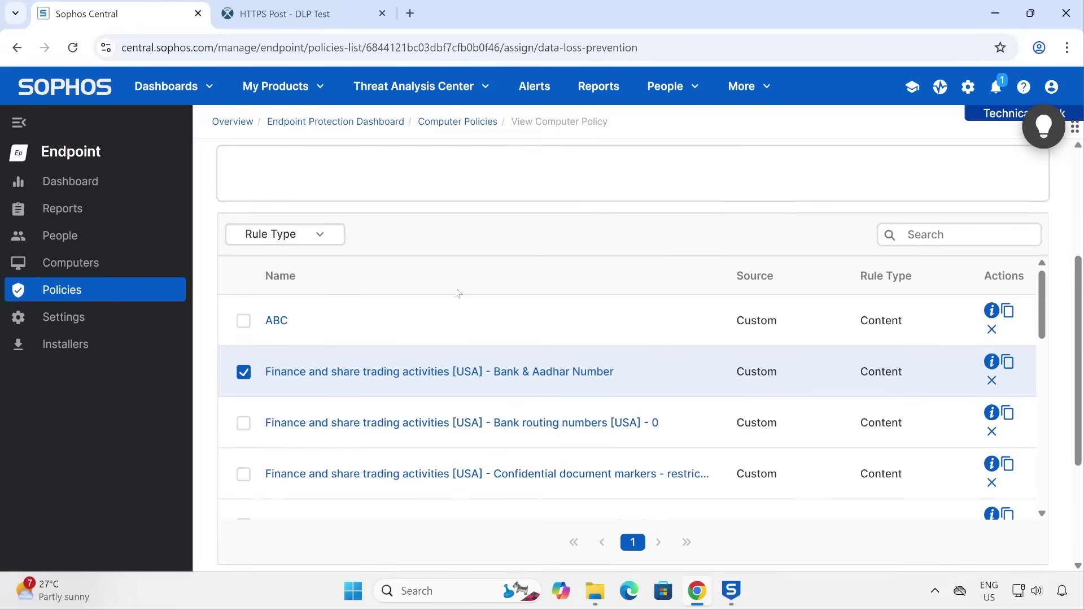
{"action": "left_click", "coordinate": [244, 322]}
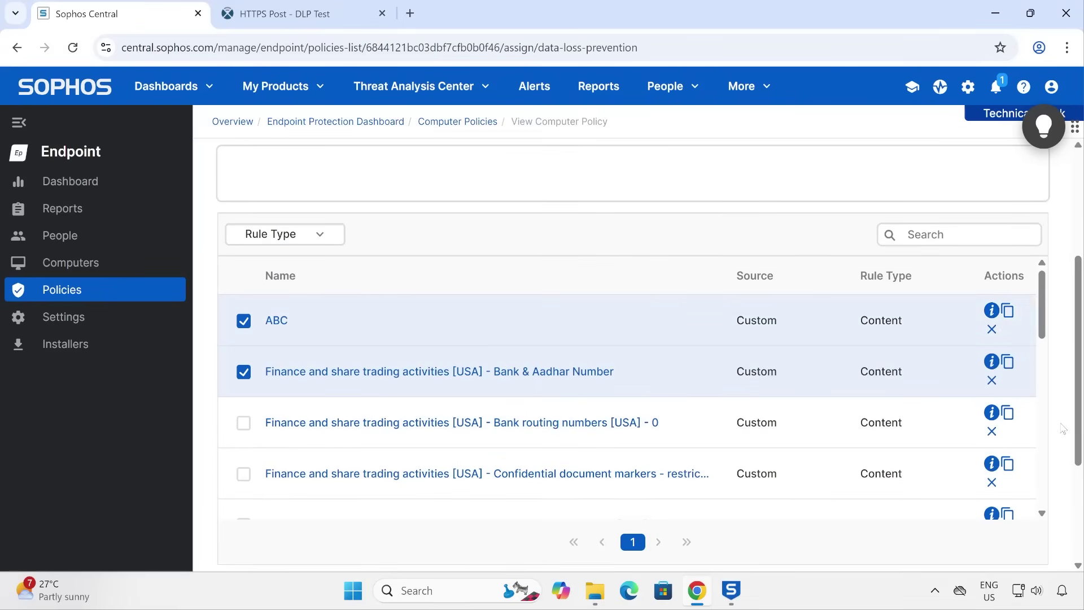
{"action": "scroll", "coordinate": [1064, 429], "scroll_direction": "down", "scroll_amount": 3}
{"action": "left_click", "coordinate": [1015, 399]}
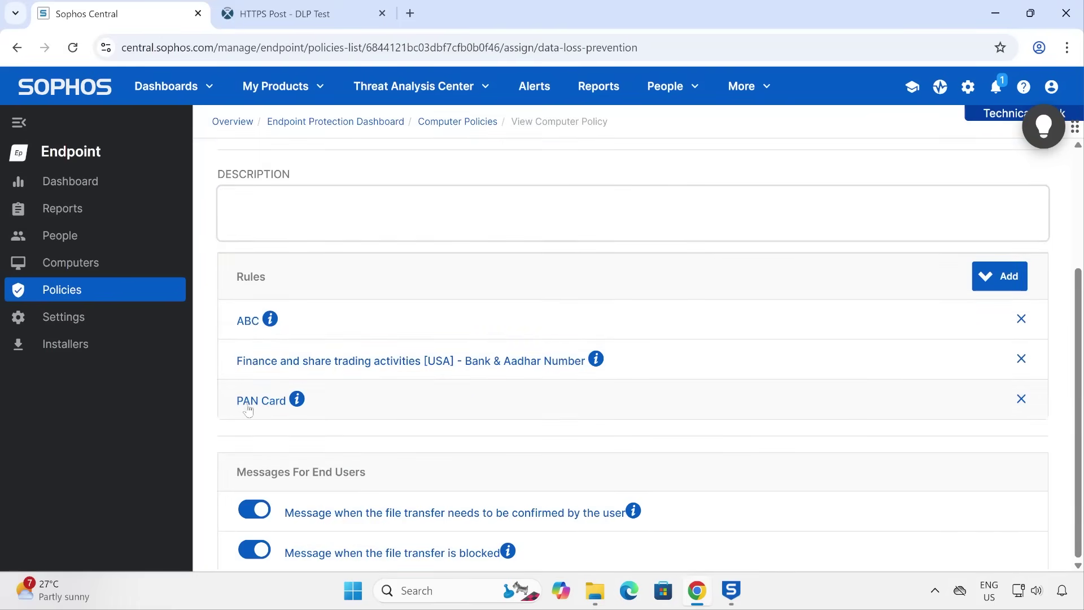
- Add the custom AABBCC content control list to the file contents condition of the PAN Card rule and finish editing the rule
{"action": "left_click", "coordinate": [274, 402]}
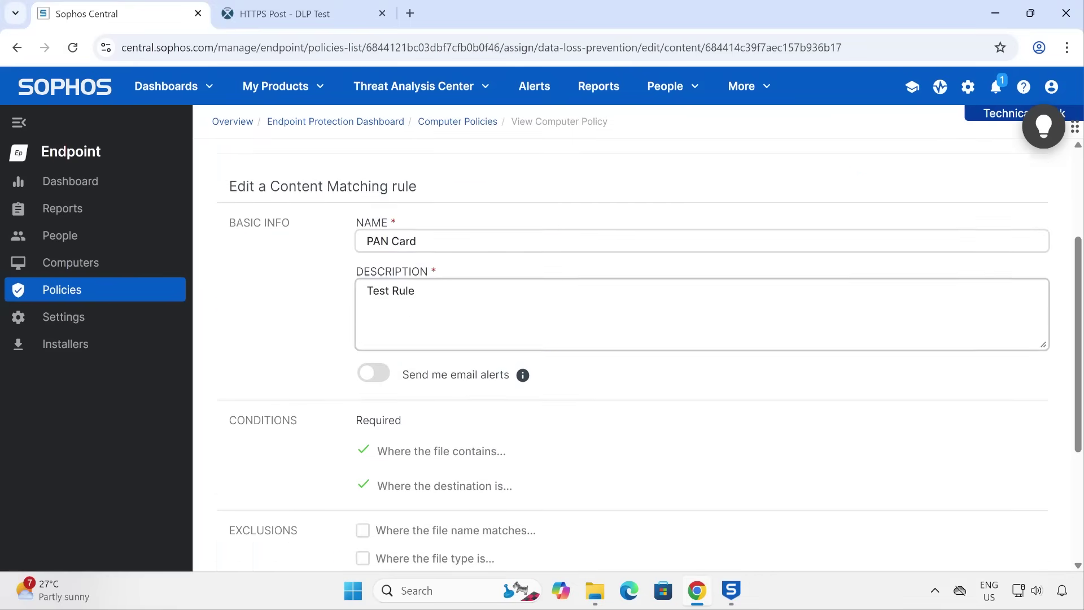
{"action": "scroll", "coordinate": [699, 373], "scroll_direction": "down", "scroll_amount": 4}
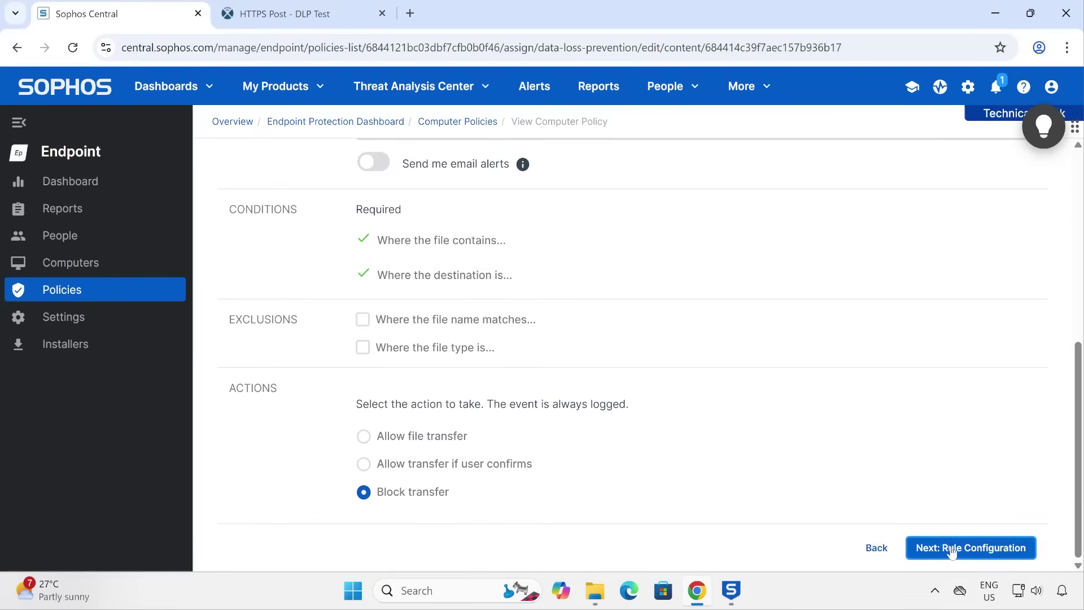
{"action": "left_click", "coordinate": [951, 548]}
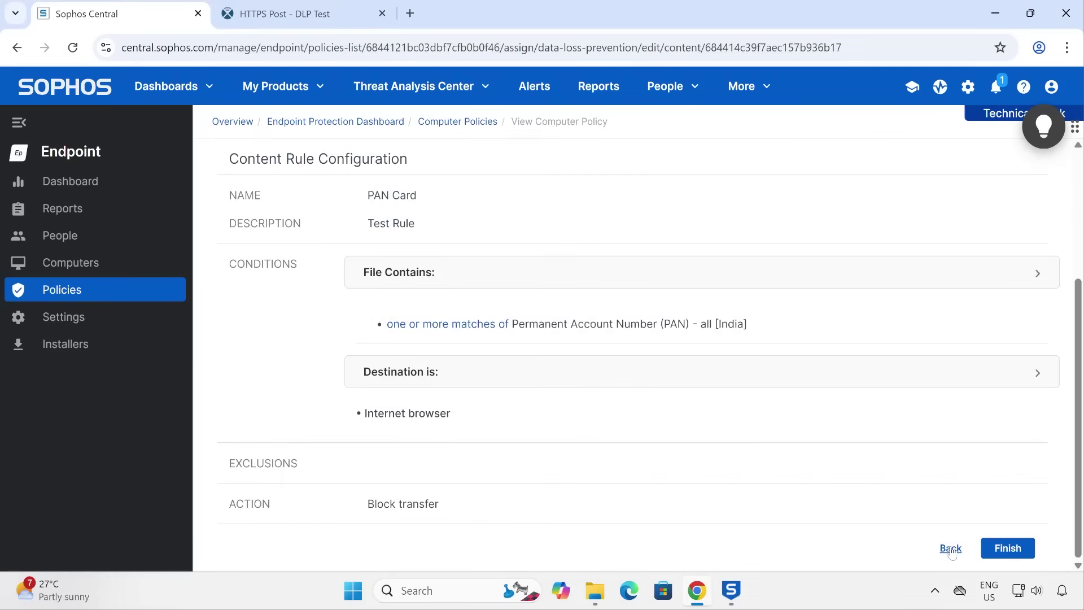
{"action": "left_click", "coordinate": [884, 286]}
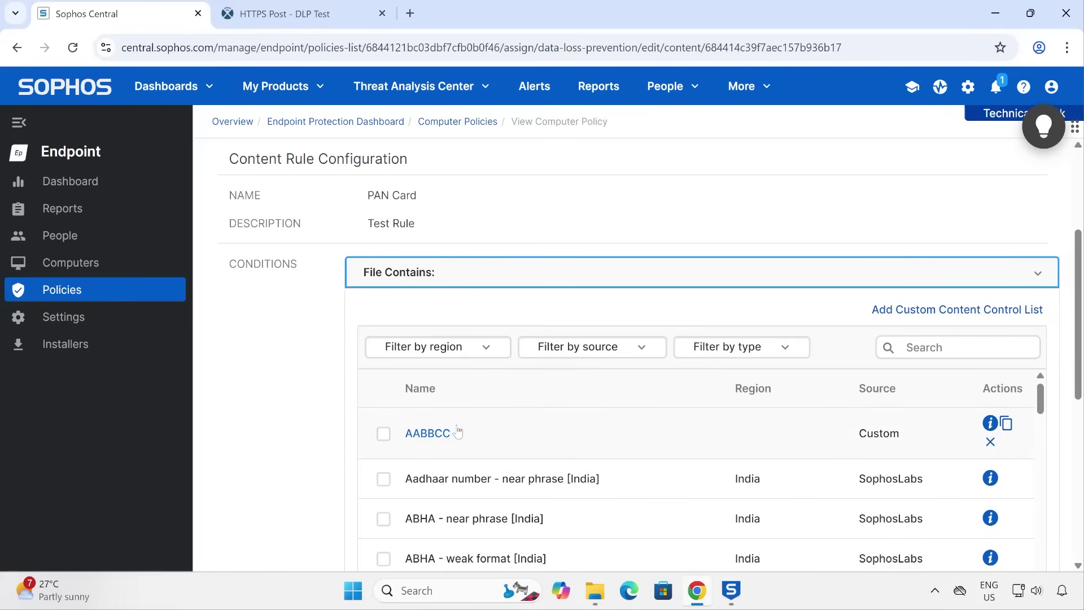
{"action": "scroll", "coordinate": [449, 437], "scroll_direction": "down", "scroll_amount": 2}
{"action": "scroll", "coordinate": [460, 423], "scroll_direction": "up", "scroll_amount": 2}
{"action": "left_click", "coordinate": [383, 434]}
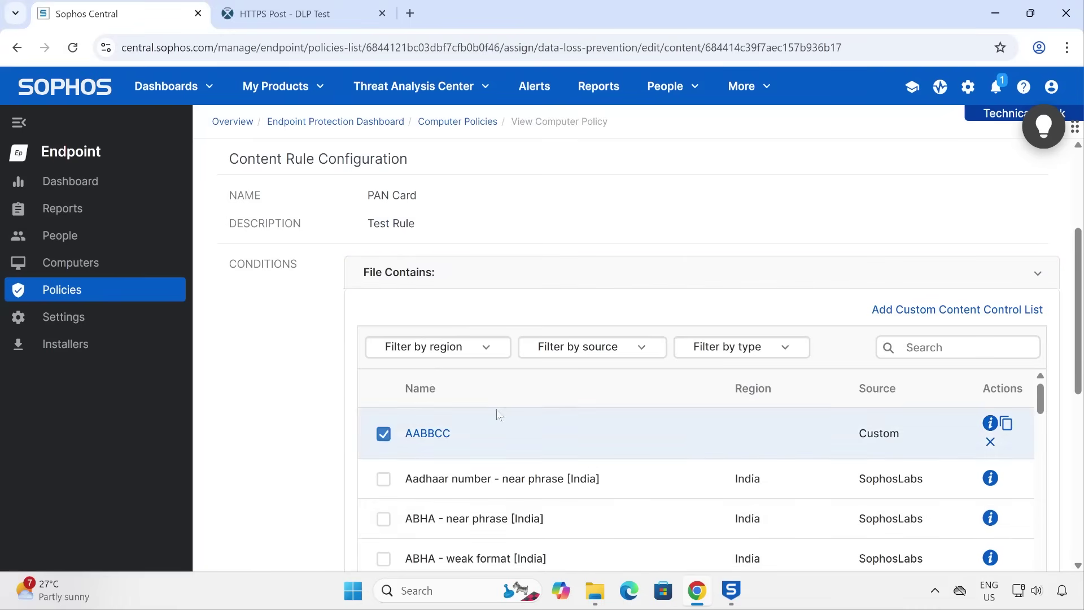
{"action": "scroll", "coordinate": [783, 233], "scroll_direction": "down", "scroll_amount": 4}
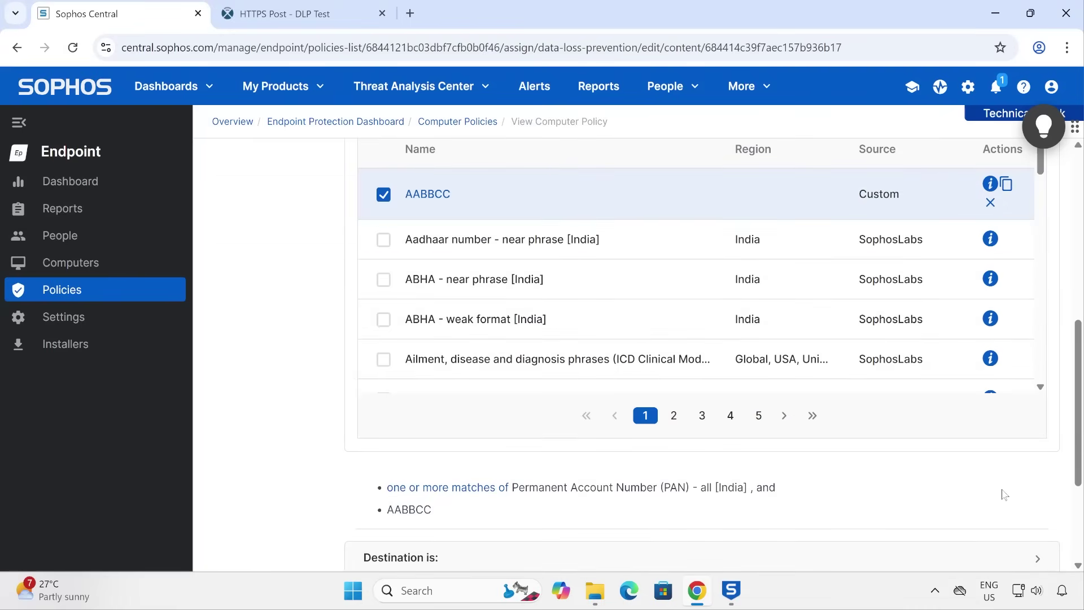
{"action": "scroll", "coordinate": [1002, 494], "scroll_direction": "down", "scroll_amount": 3}
{"action": "left_click", "coordinate": [1007, 548]}
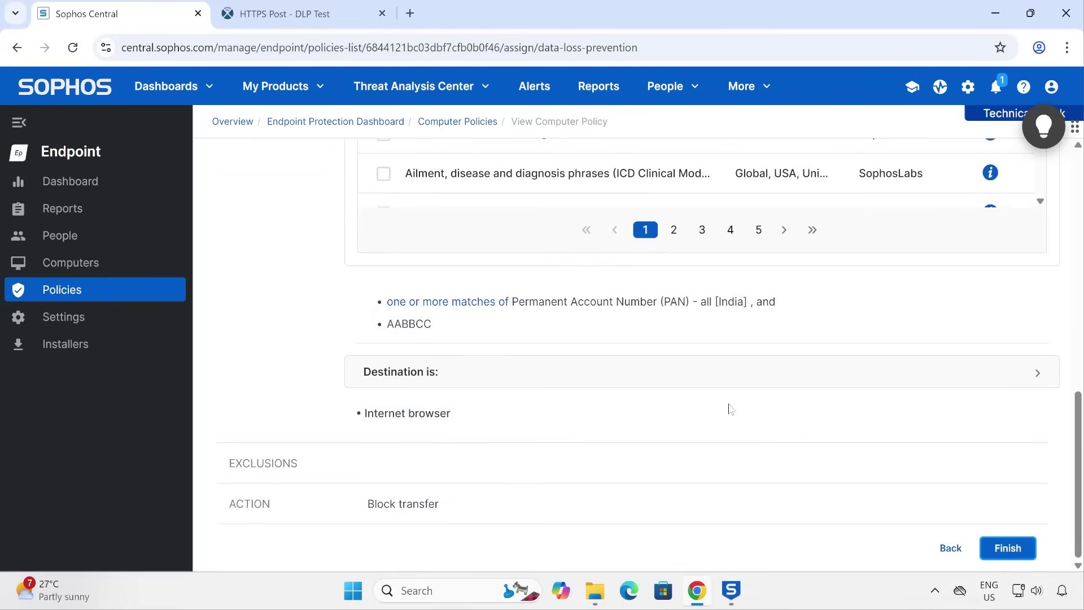
- Save the rule changes made to the Base Policy DLP policy
{"action": "scroll", "coordinate": [438, 366], "scroll_direction": "down", "scroll_amount": 3}
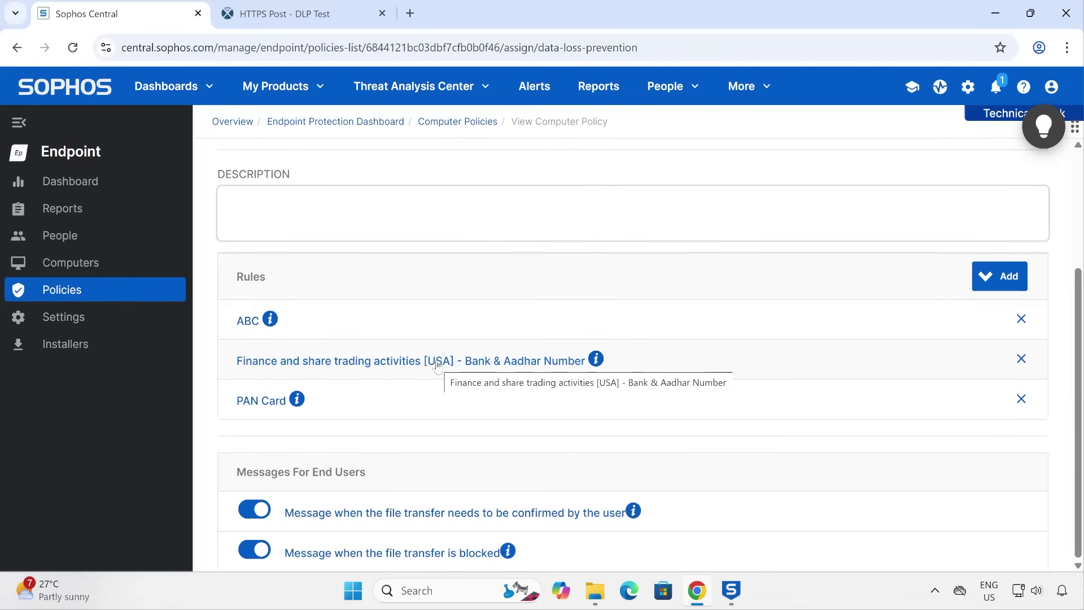
{"action": "scroll", "coordinate": [437, 366], "scroll_direction": "up", "scroll_amount": 3}
{"action": "left_click", "coordinate": [807, 190]}
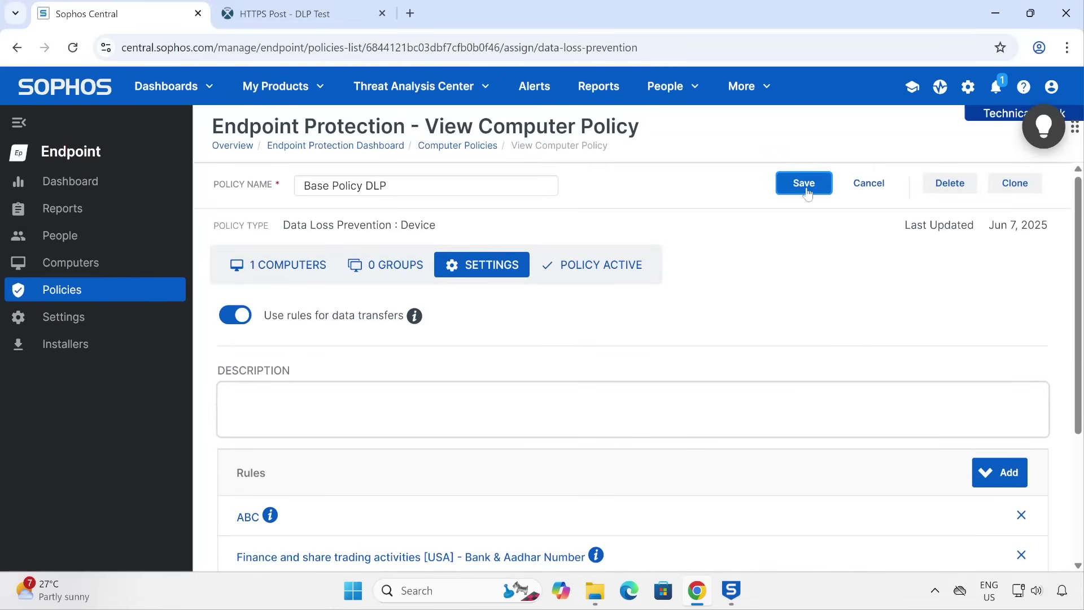
{"action": "scroll", "coordinate": [602, 374], "scroll_direction": "down", "scroll_amount": 3}
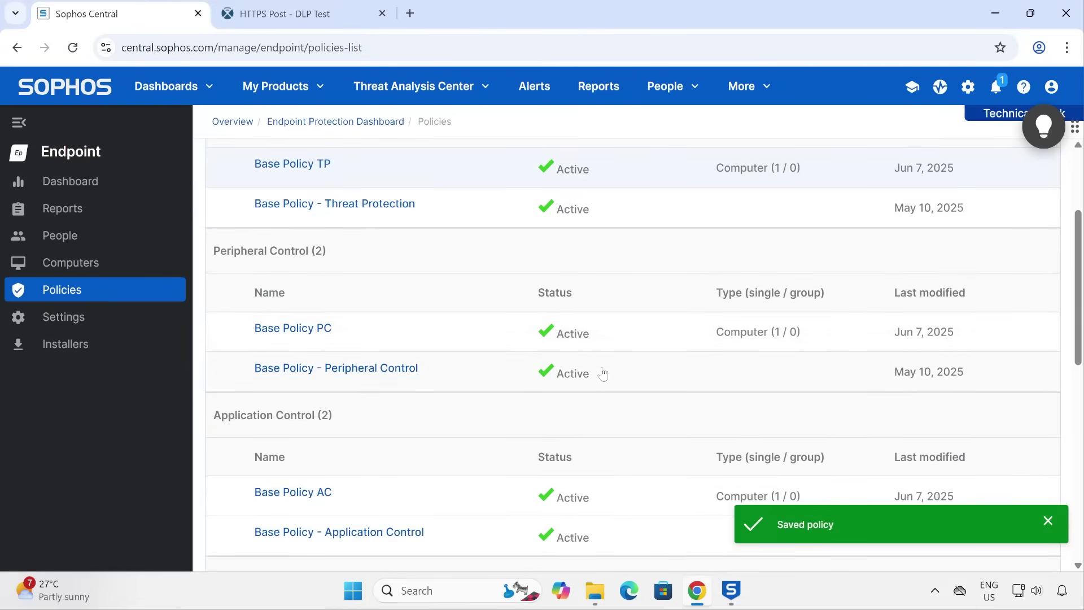
{"action": "scroll", "coordinate": [477, 387], "scroll_direction": "down", "scroll_amount": 6}
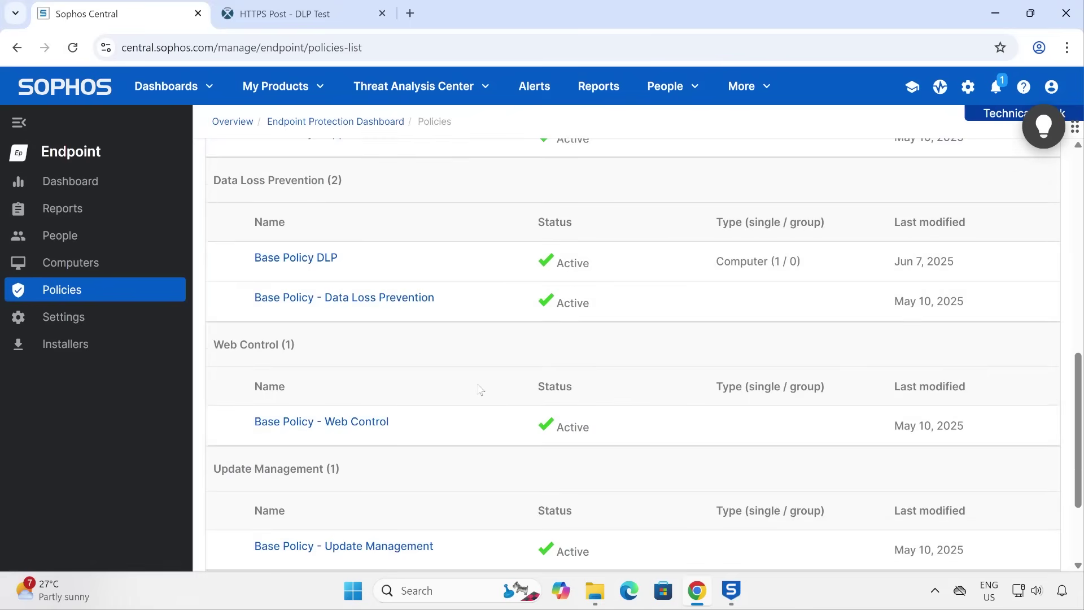
{"action": "scroll", "coordinate": [479, 389], "scroll_direction": "up", "scroll_amount": 10}
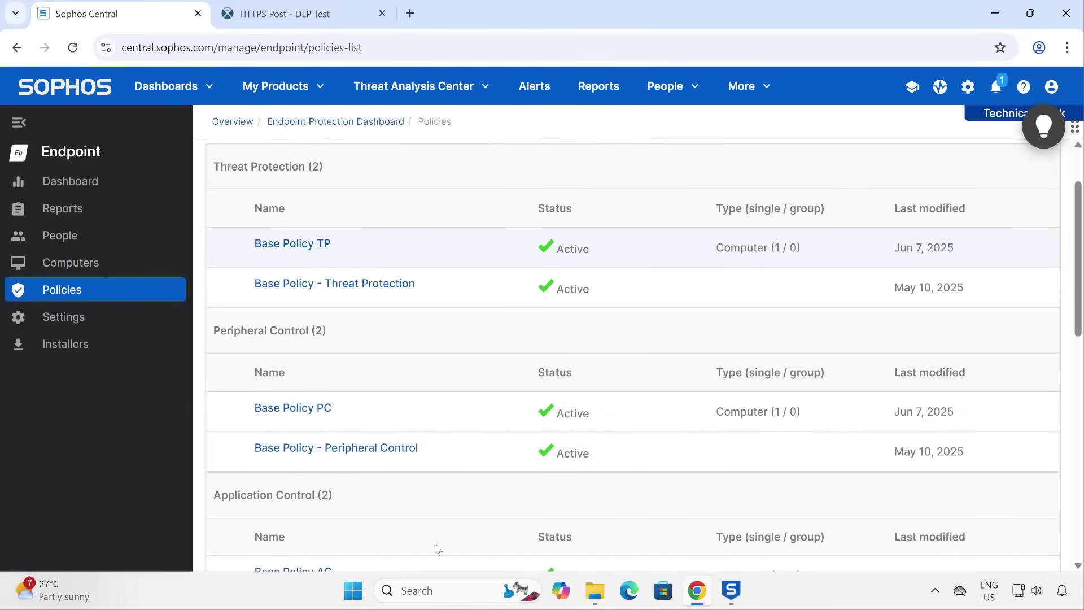
{"action": "scroll", "coordinate": [457, 489], "scroll_direction": "down", "scroll_amount": 1}
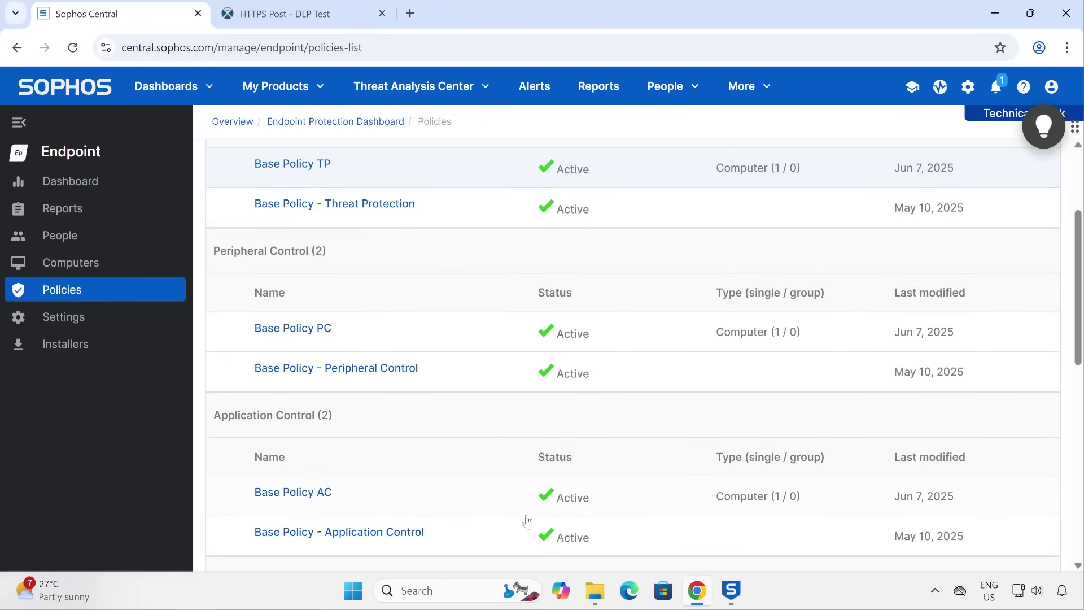
- Close the HTTPS Post DLP Test page and view the Data Loss Prevention events log from the Endpoint reports
{"action": "left_click", "coordinate": [285, 13]}
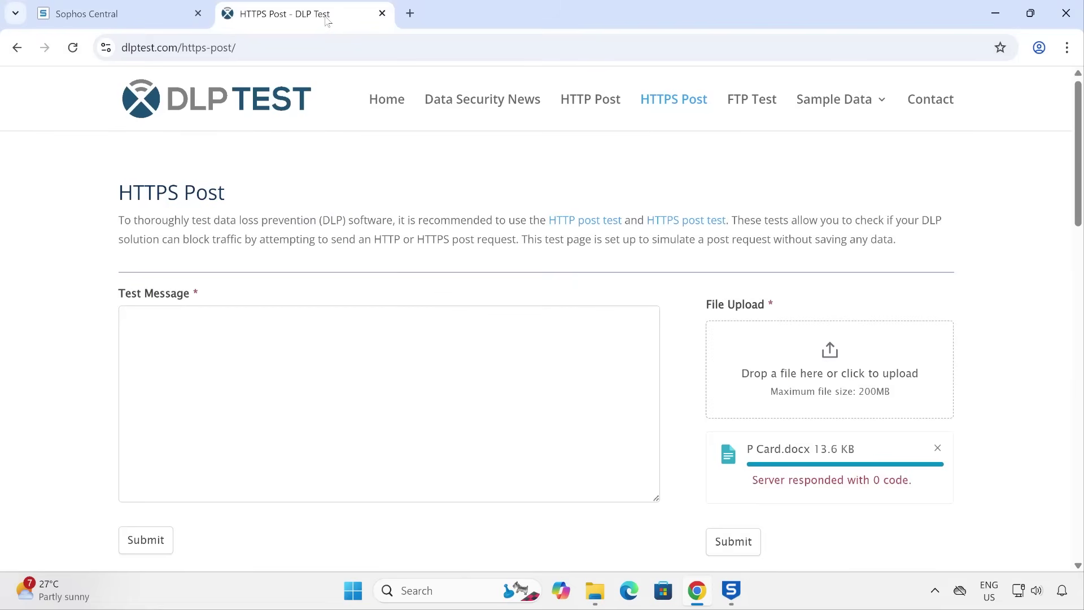
{"action": "left_click", "coordinate": [382, 14]}
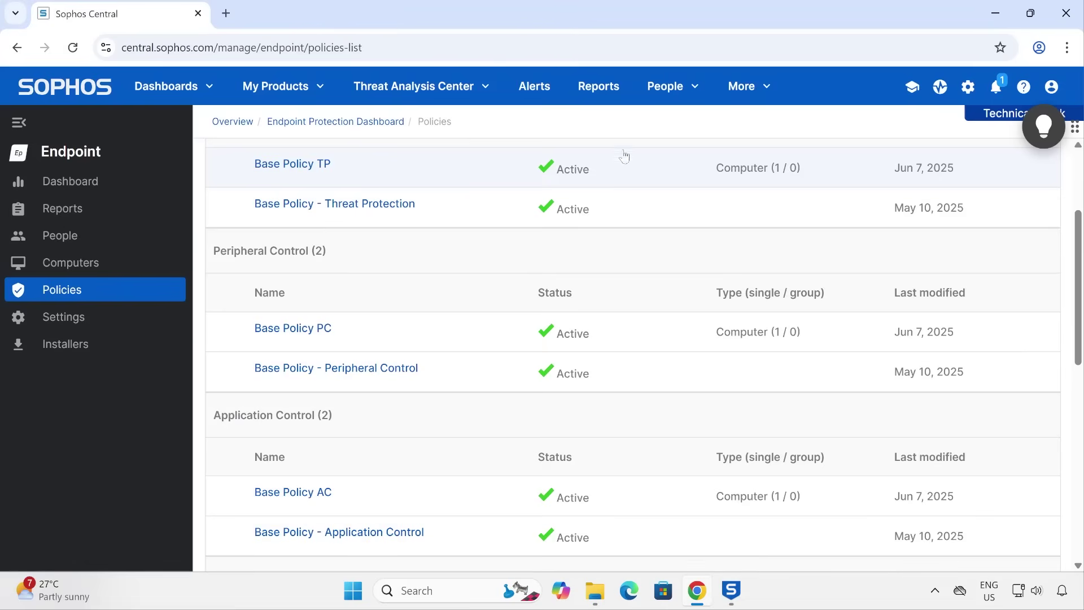
{"action": "left_click", "coordinate": [119, 222]}
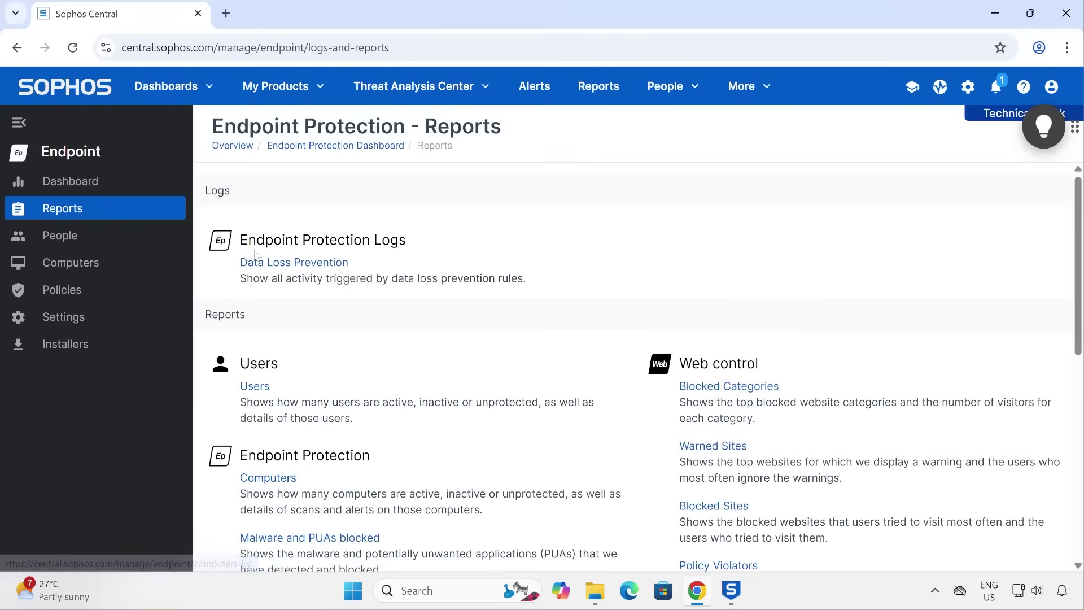
{"action": "left_click", "coordinate": [274, 265]}
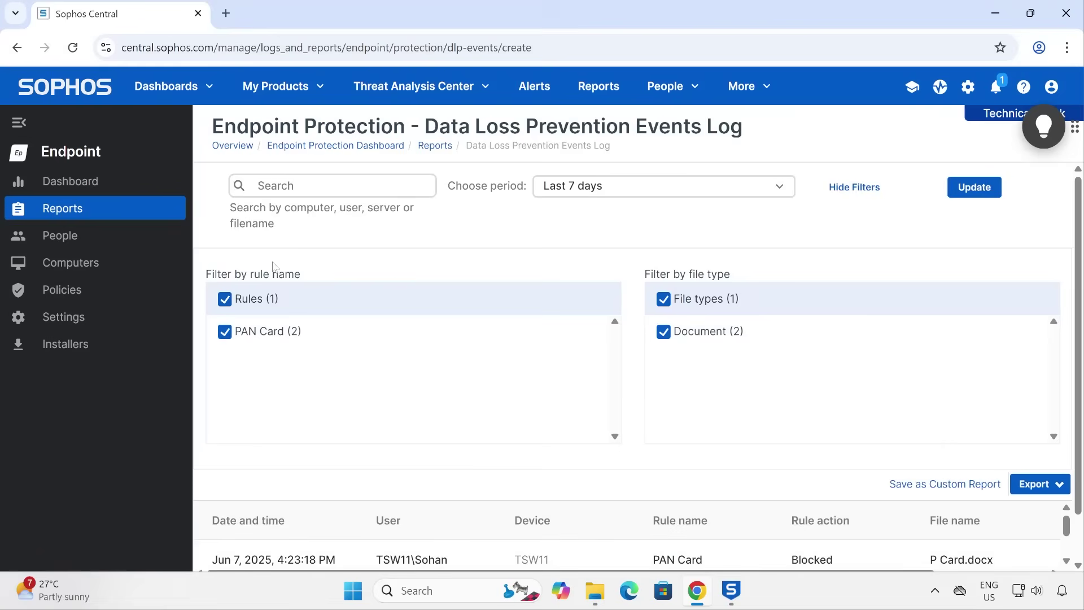
{"action": "scroll", "coordinate": [564, 379], "scroll_direction": "down", "scroll_amount": 1}
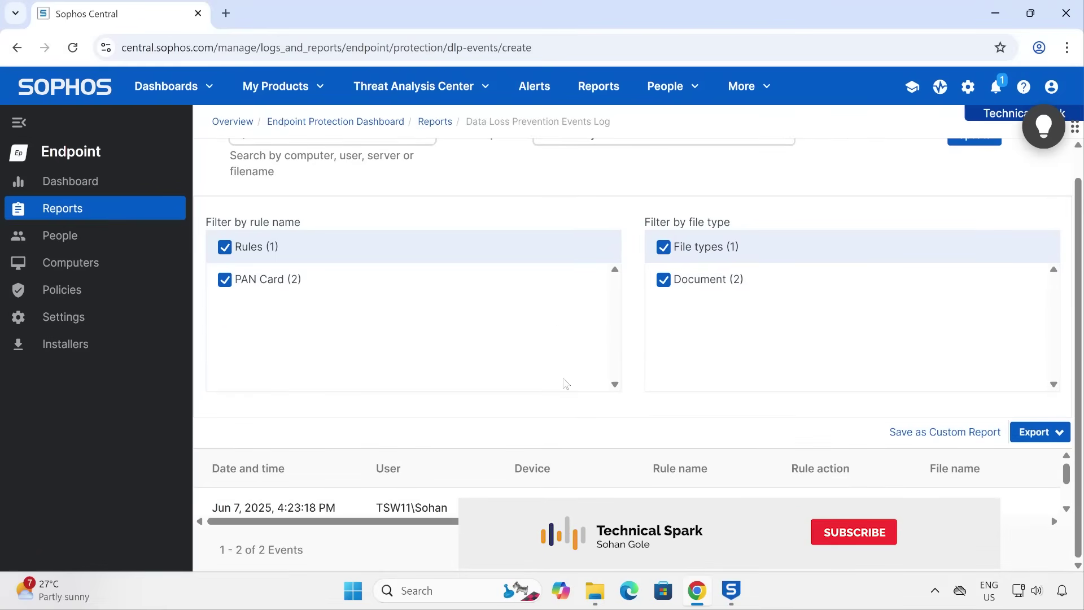
{"action": "scroll", "coordinate": [567, 383], "scroll_direction": "up", "scroll_amount": 1}
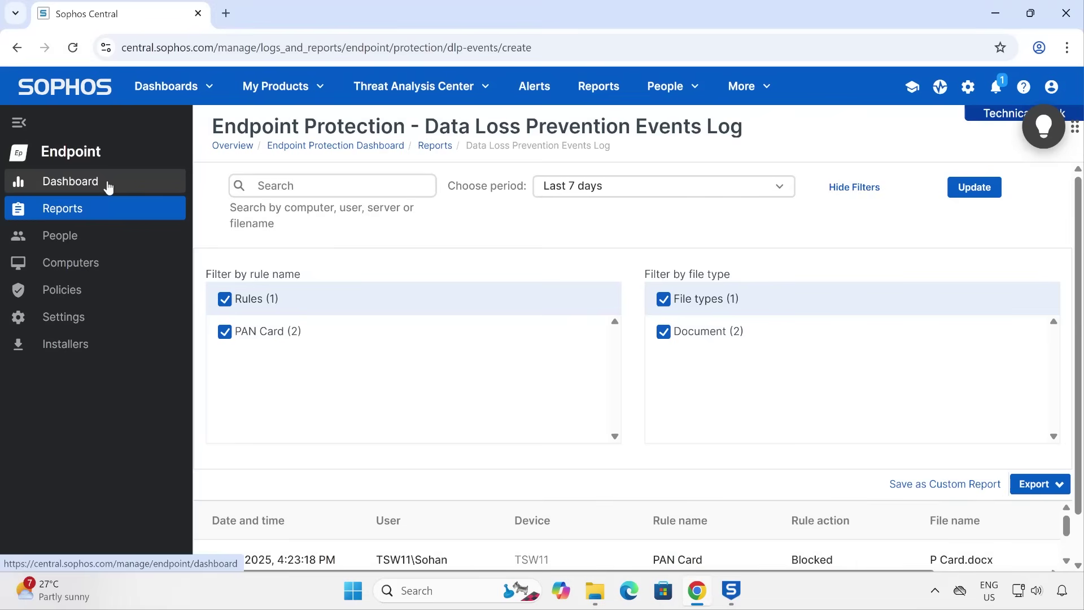
- Return to the Endpoint policies list and highlight the Web Control section heading
{"action": "left_click", "coordinate": [94, 289]}
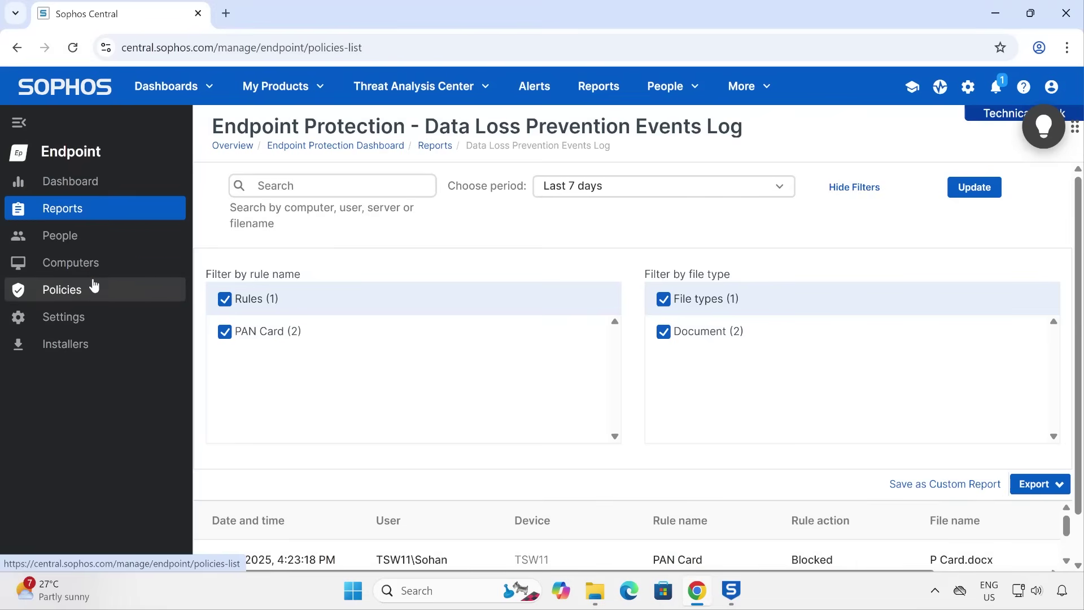
{"action": "scroll", "coordinate": [570, 377], "scroll_direction": "down", "scroll_amount": 8}
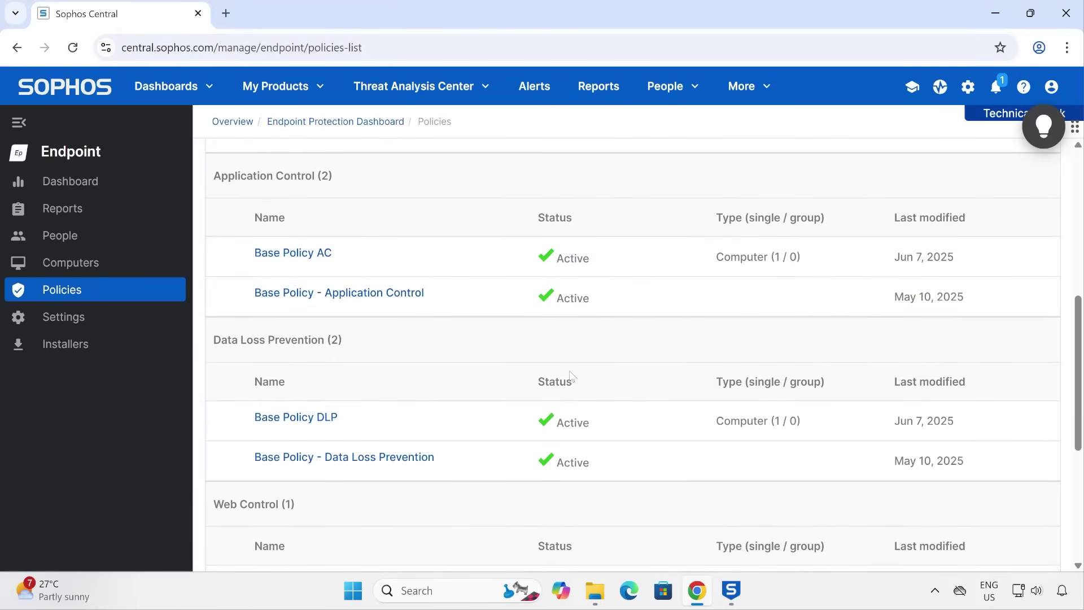
{"action": "scroll", "coordinate": [570, 375], "scroll_direction": "down", "scroll_amount": 3}
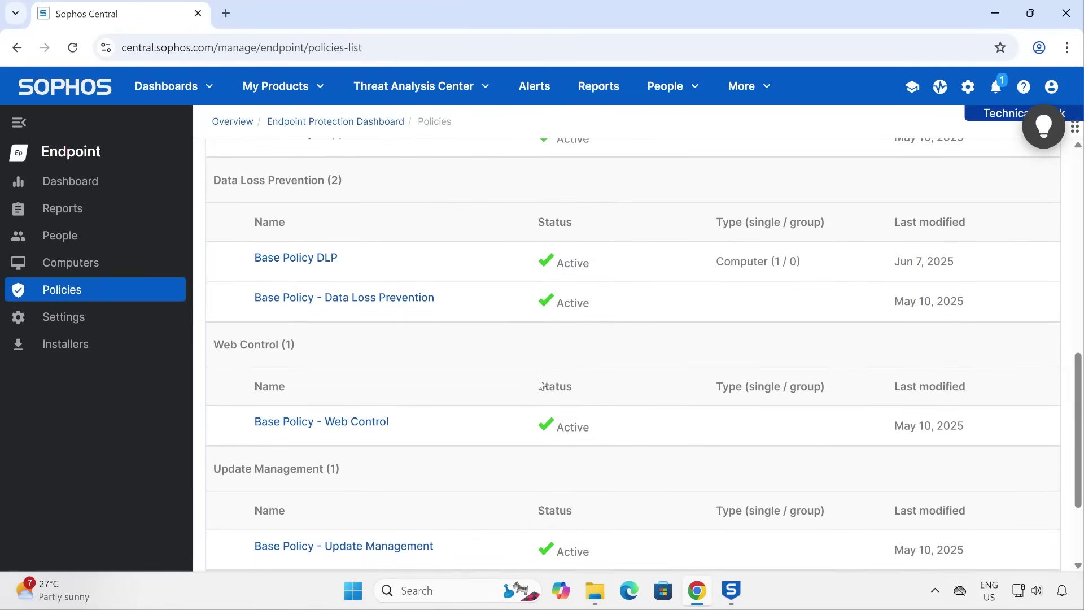
{"action": "left_click_drag", "start_coordinate": [212, 345], "coordinate": [311, 344]}
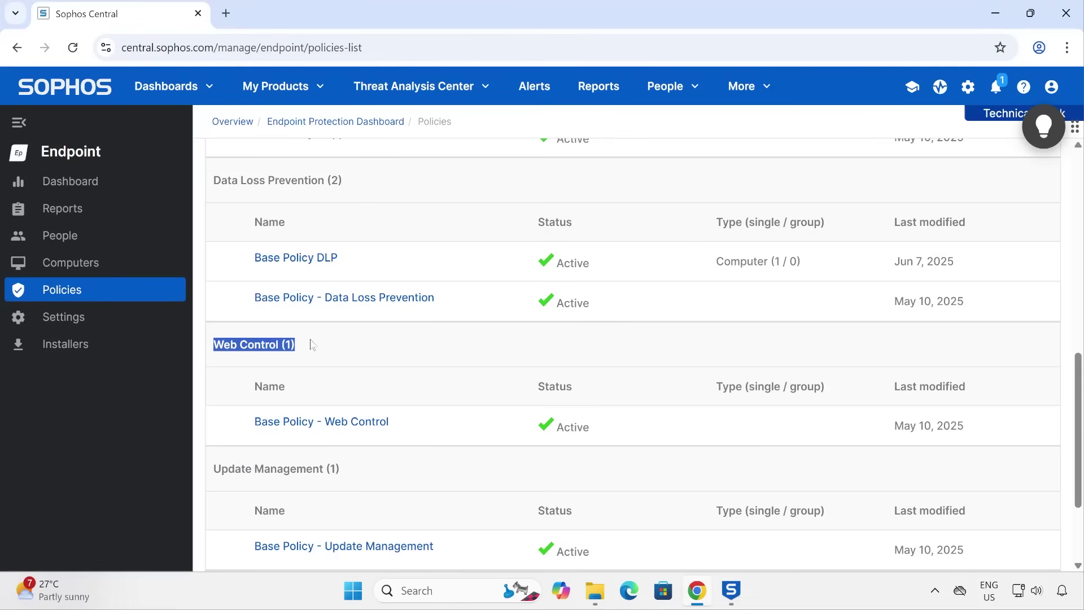
{"action": "left_click", "coordinate": [462, 356]}
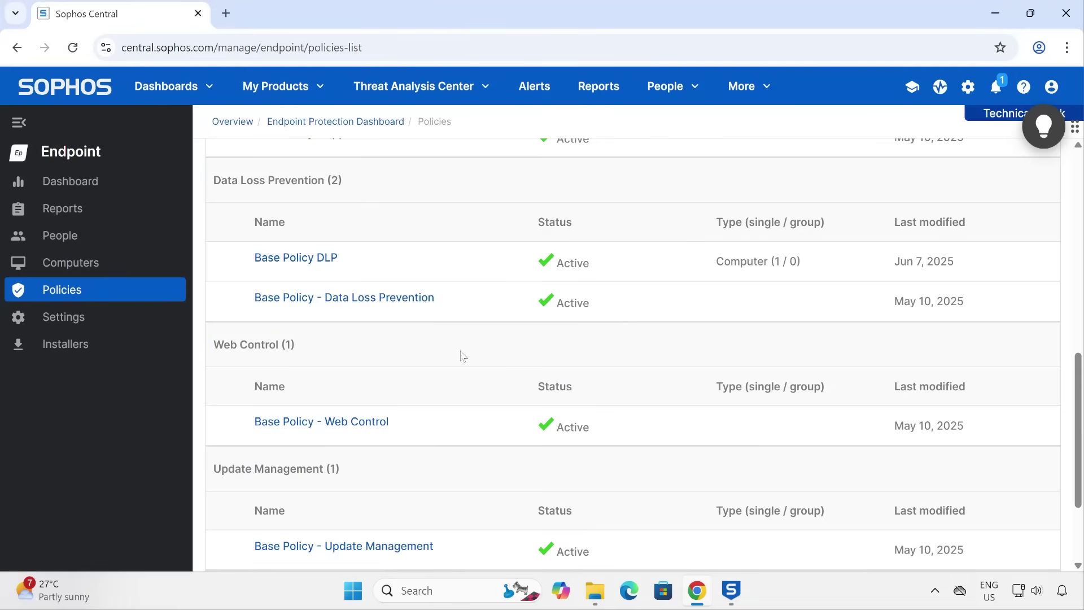
{"action": "left_click_drag", "start_coordinate": [215, 344], "coordinate": [379, 352]}
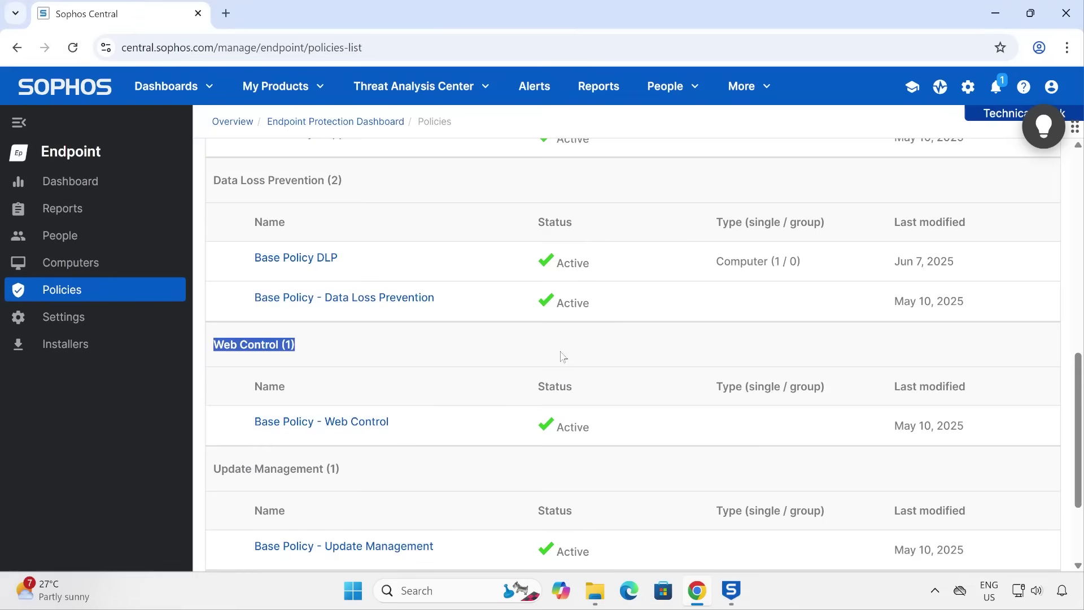